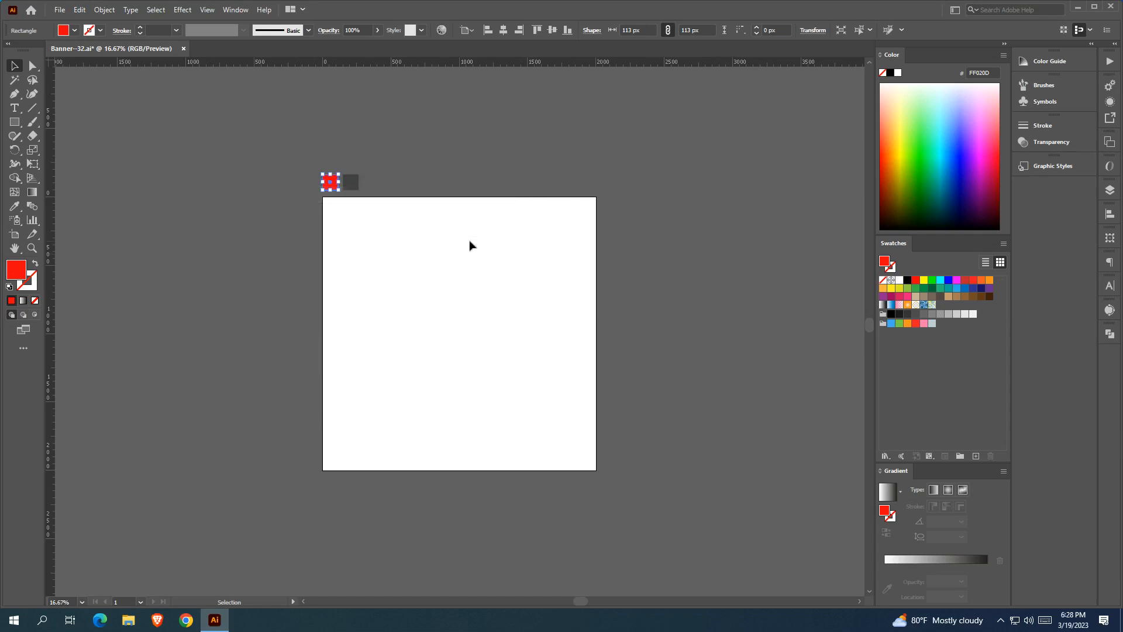
Check the dark grey square's hex colour code in the Color Picker
{"action": "left_click", "coordinate": [350, 183]}
{"action": "double_click", "coordinate": [17, 273]}
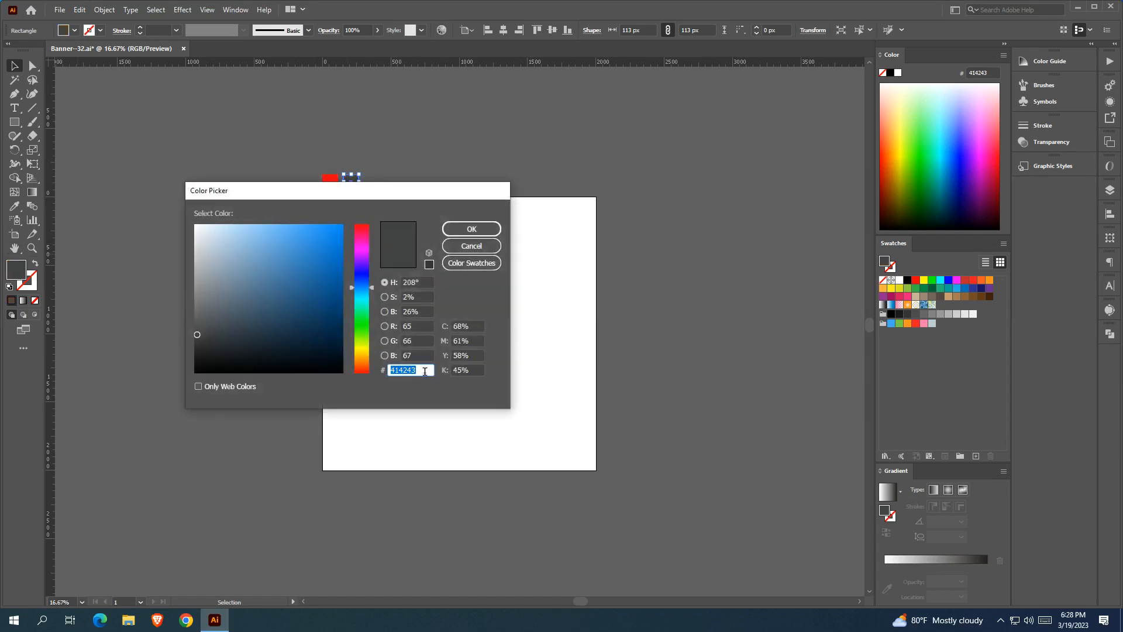
{"action": "left_click", "coordinate": [468, 246]}
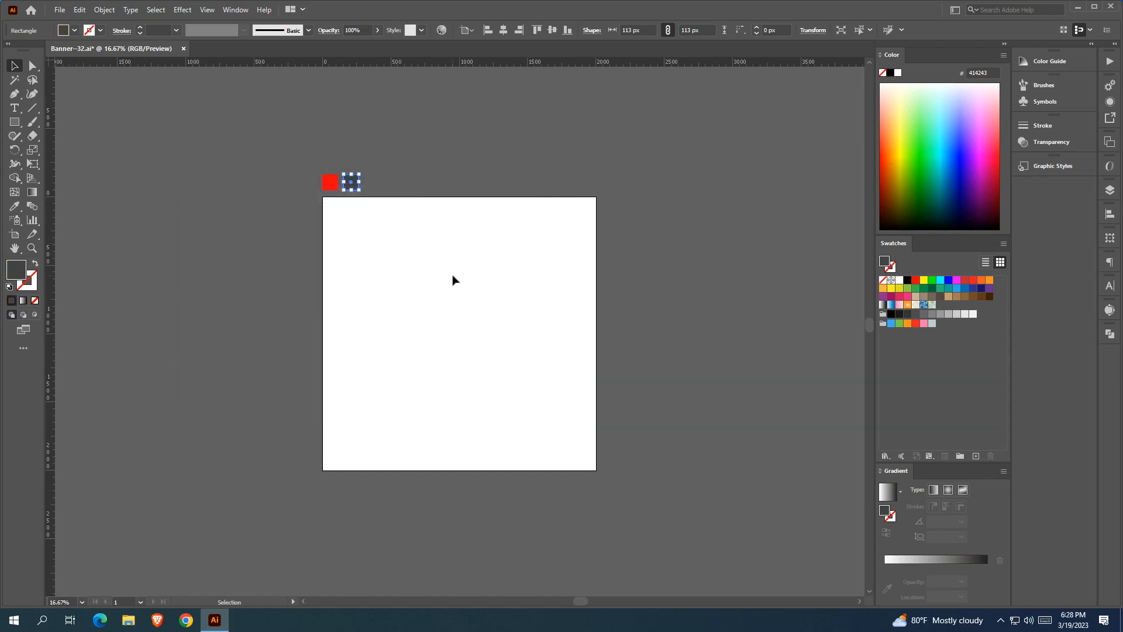
{"action": "left_click", "coordinate": [453, 276]}
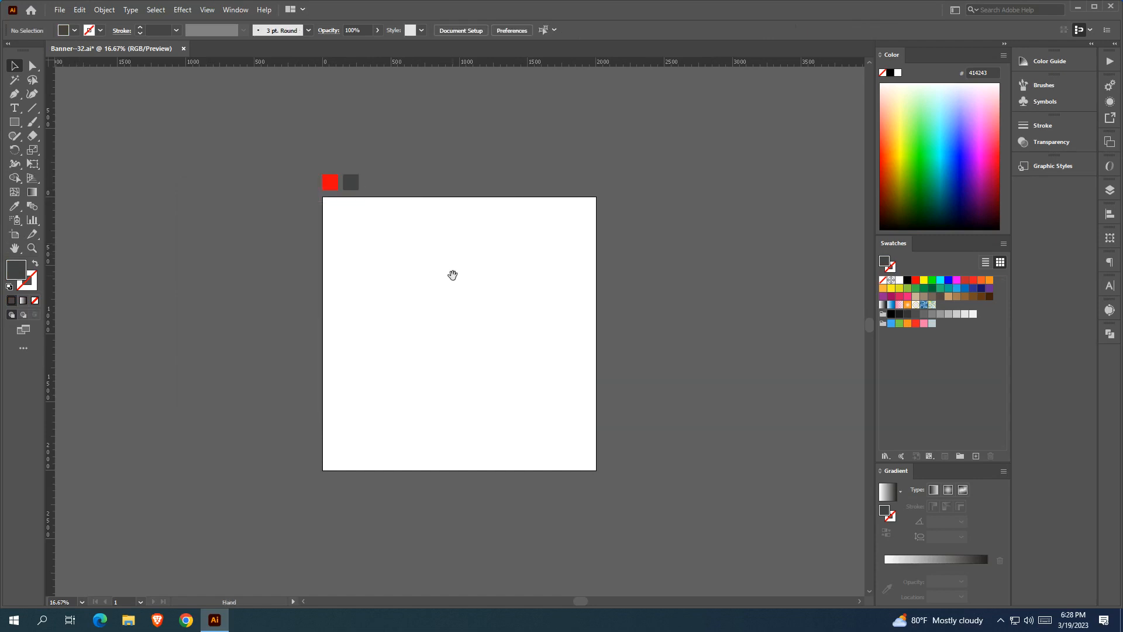
Draw a rectangle about 479 px wide and 629 px high in the red sample's colour on the artboard
{"action": "left_click", "coordinate": [331, 184]}
{"action": "left_click", "coordinate": [14, 122]}
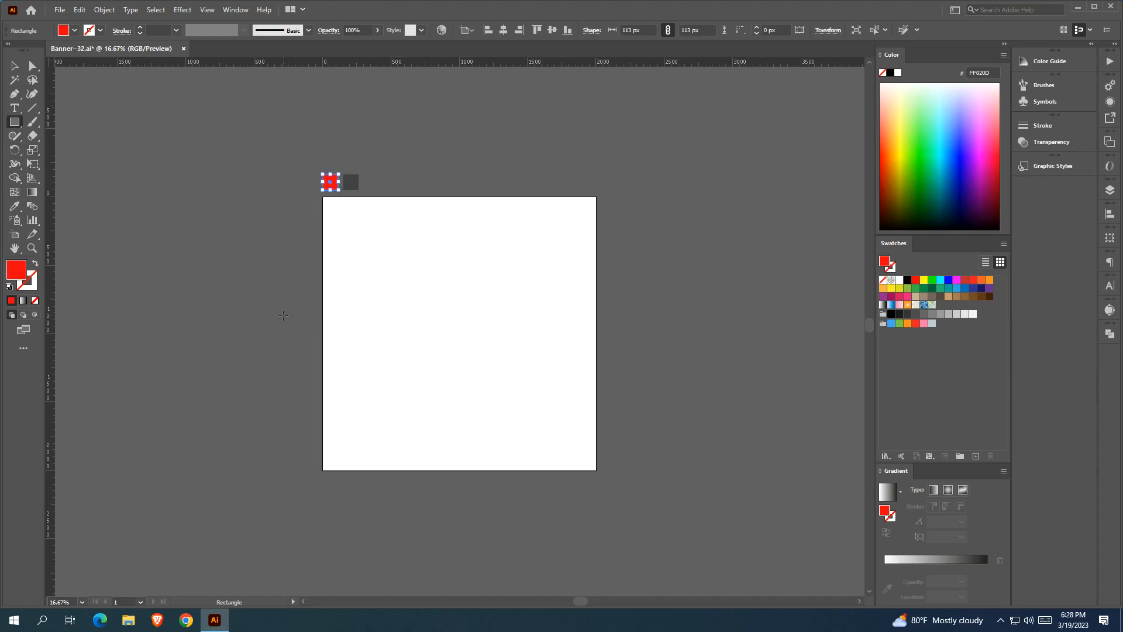
{"action": "left_click_drag", "start_coordinate": [359, 283], "coordinate": [424, 369]}
{"action": "left_click", "coordinate": [15, 65]}
{"action": "left_click", "coordinate": [193, 240]}
{"action": "left_click_drag", "start_coordinate": [256, 267], "coordinate": [210, 260]}
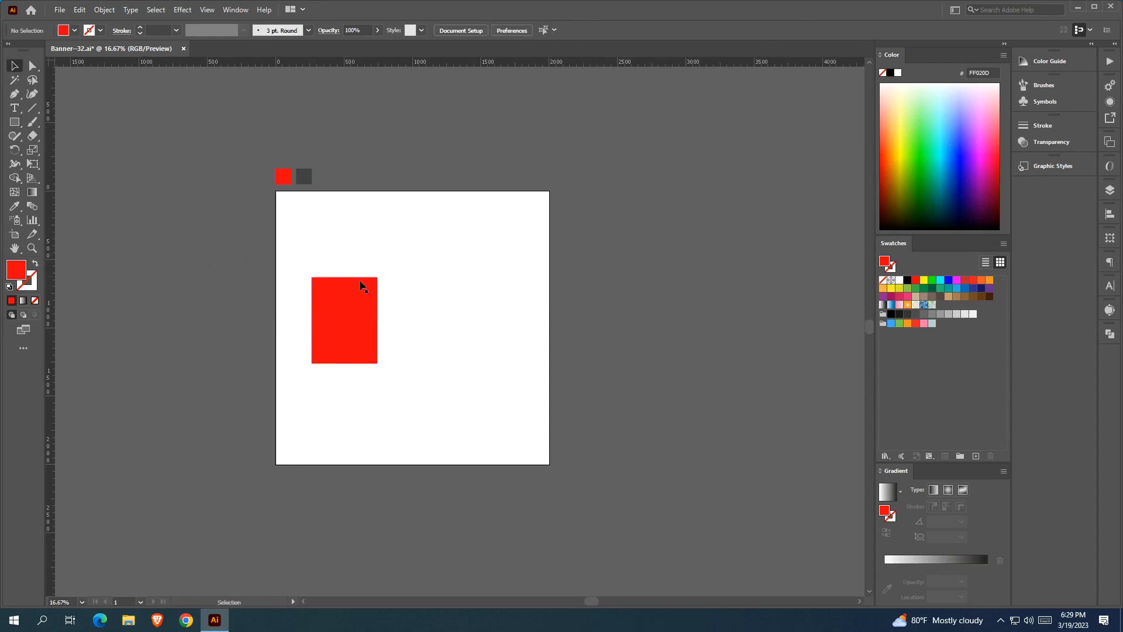
Move the two right corner points of the red rectangle upward together to form a slanted panel with vertical sides
{"action": "left_click", "coordinate": [32, 65]}
{"action": "key", "text": "ctrl+equal"}
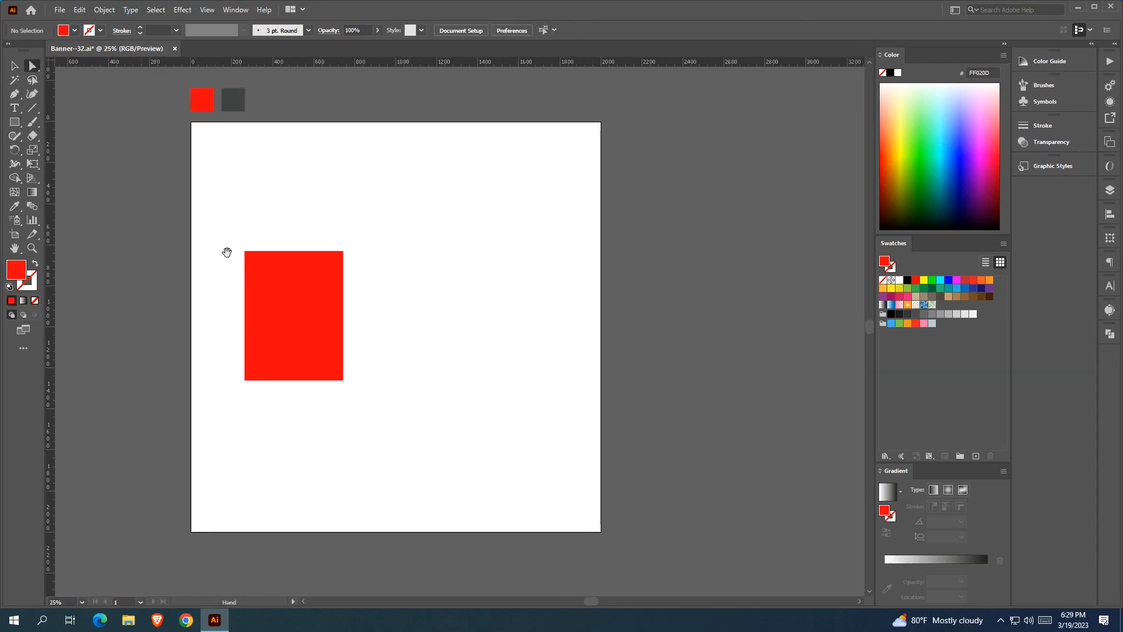
{"action": "left_click_drag", "start_coordinate": [333, 234], "coordinate": [355, 434]}
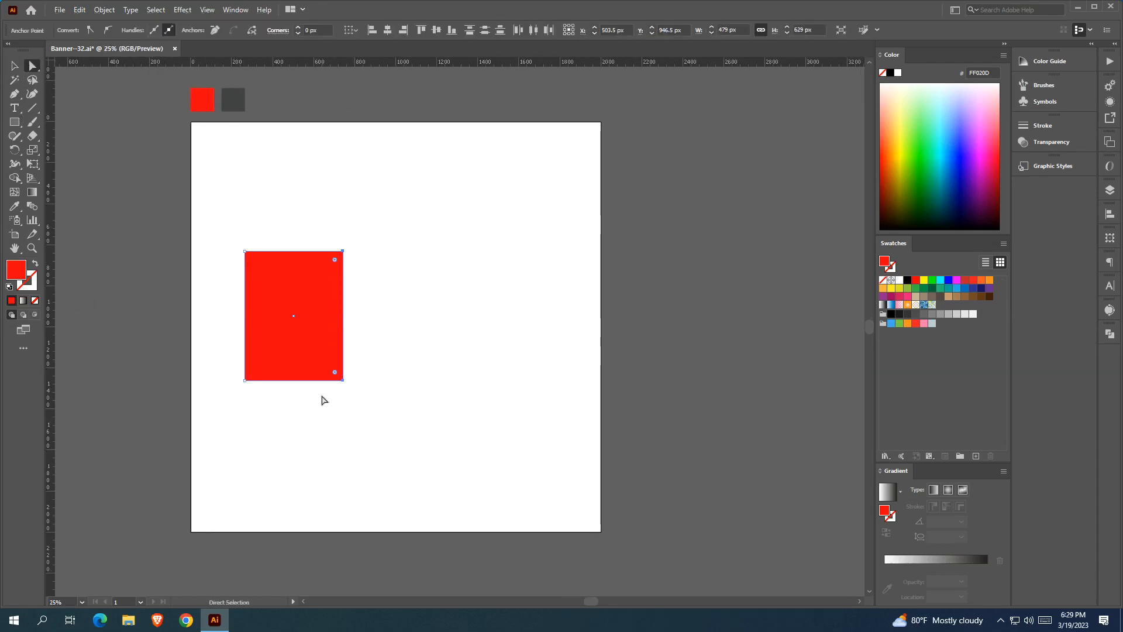
{"action": "left_click_drag", "start_coordinate": [343, 380], "coordinate": [342, 355]}
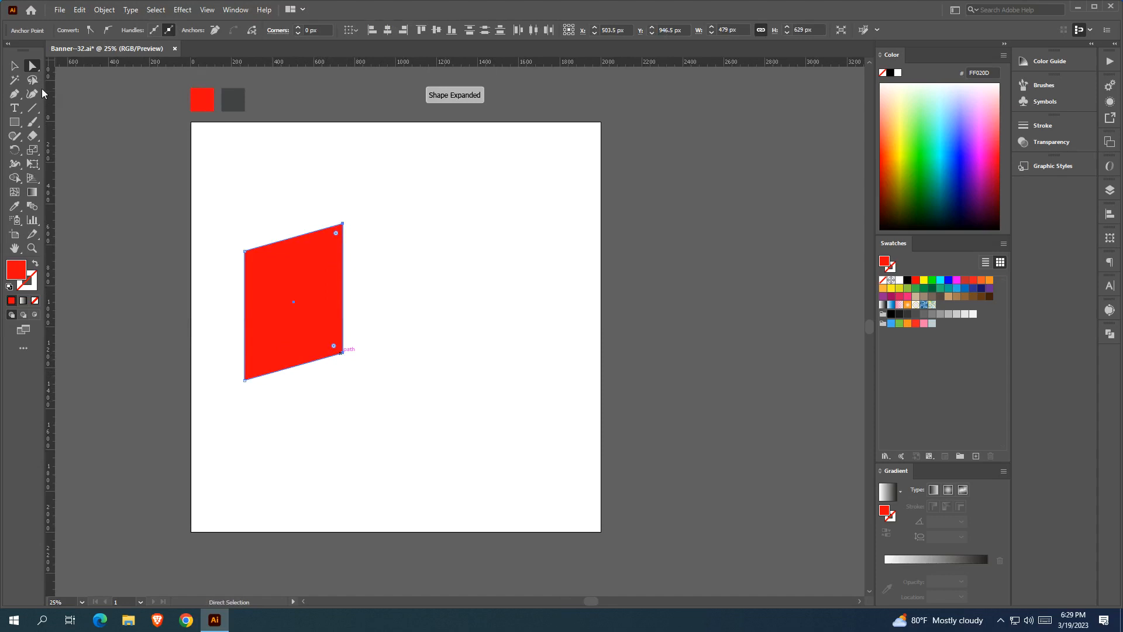
Duplicate the slanted panel to its right and lower the copy's two bottom corners for an overall height of about 955 px
{"action": "left_click", "coordinate": [14, 66]}
{"action": "left_click_drag", "start_coordinate": [312, 304], "coordinate": [412, 300]}
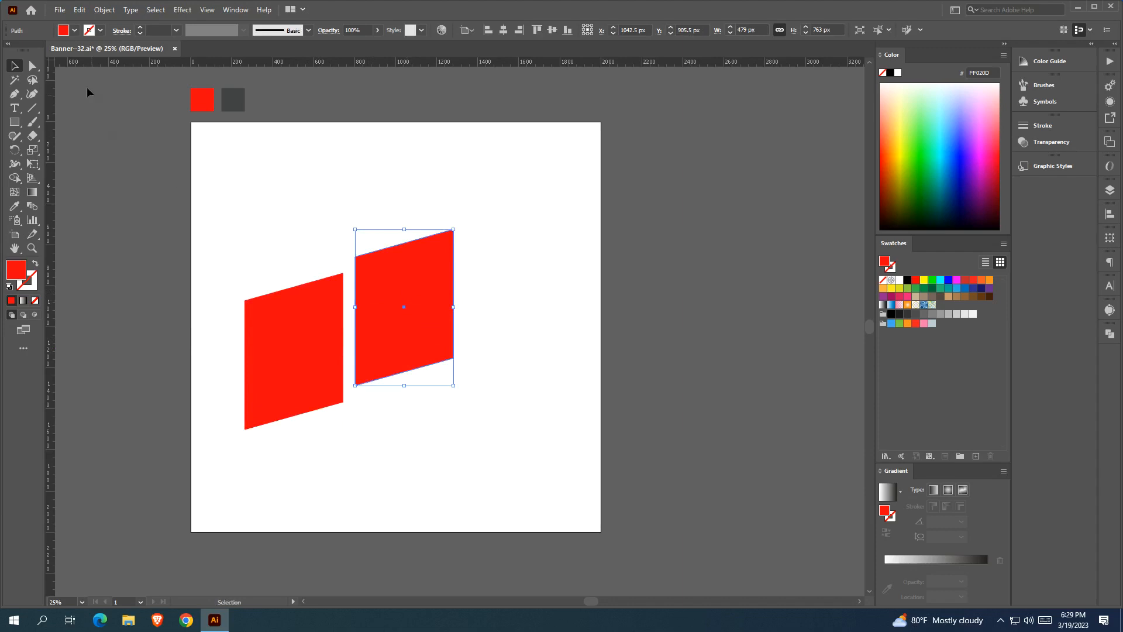
{"action": "left_click", "coordinate": [32, 66]}
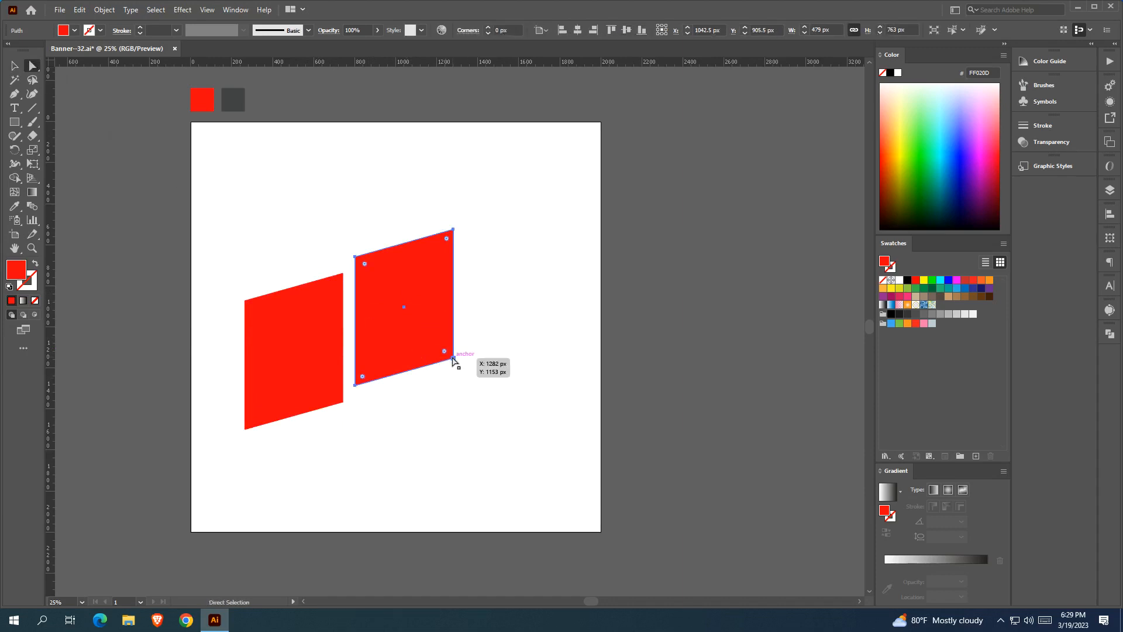
{"action": "left_click", "coordinate": [355, 386]}
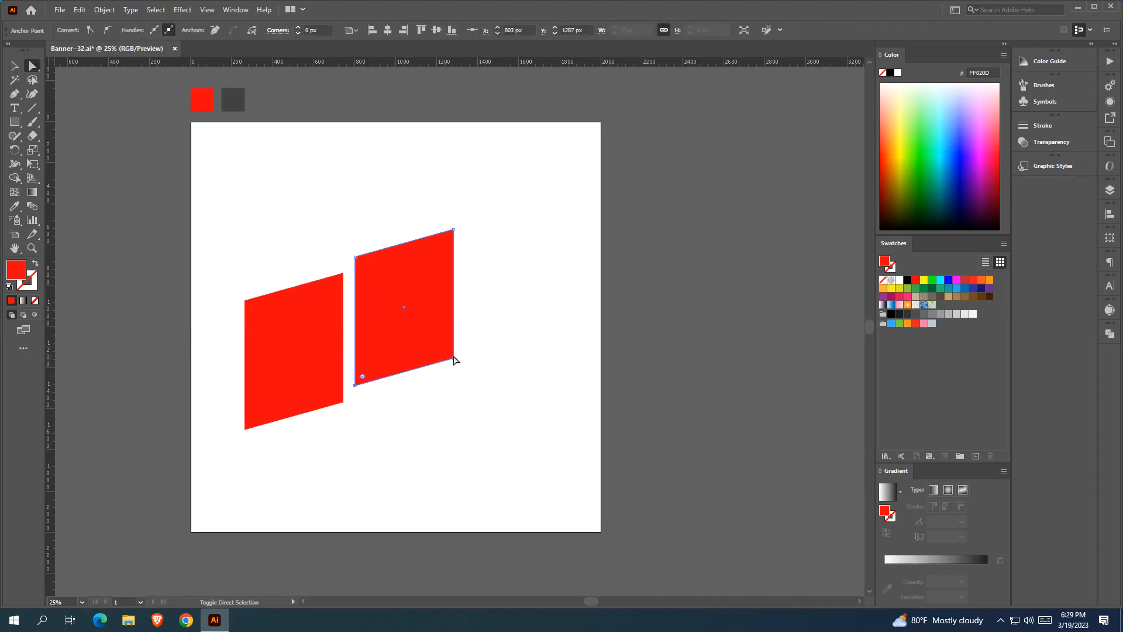
{"action": "left_click", "coordinate": [454, 358], "text": "shift"}
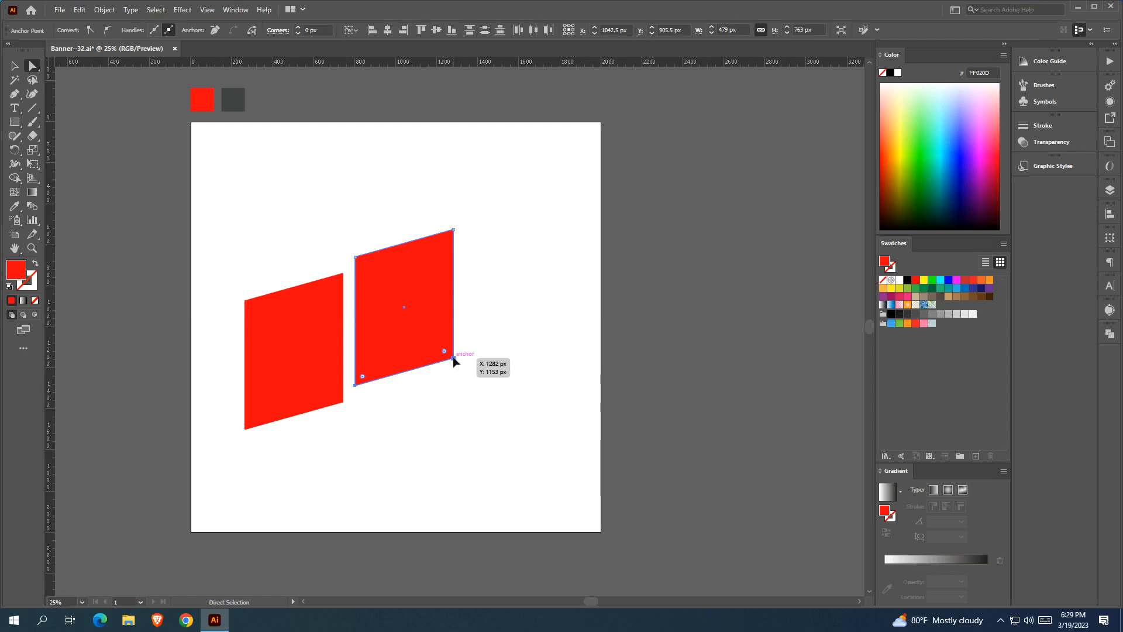
{"action": "left_click_drag", "start_coordinate": [454, 358], "coordinate": [453, 400]}
{"action": "key", "text": "v"}
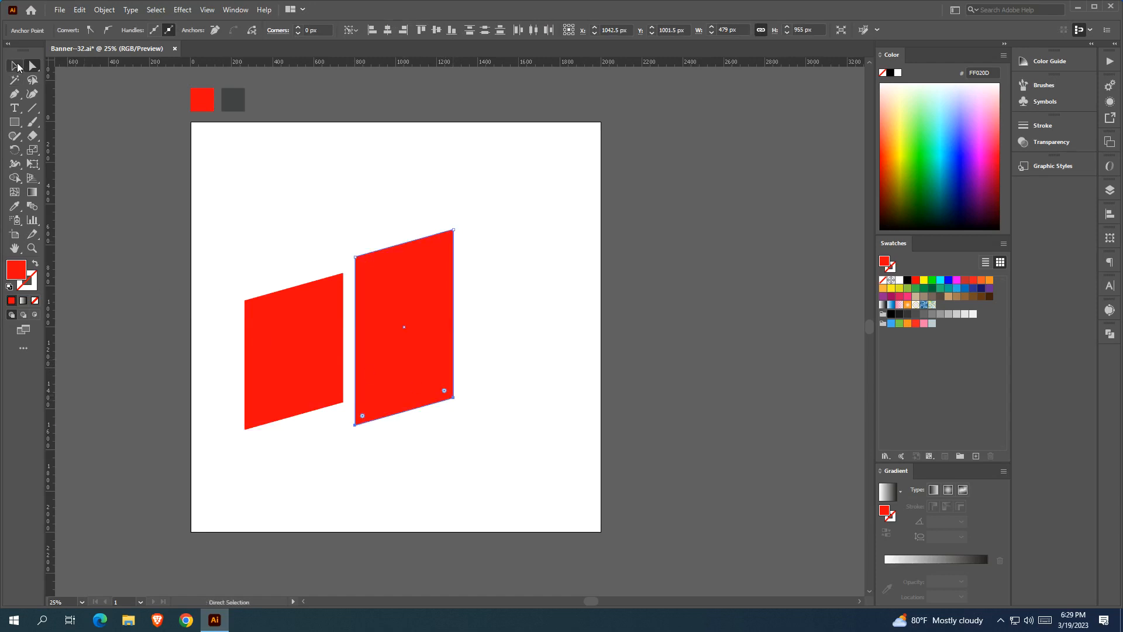
Widen the taller panel by moving its right corner points outward and slightly up along the slant
{"action": "left_click", "coordinate": [177, 261]}
{"action": "left_click", "coordinate": [441, 268]}
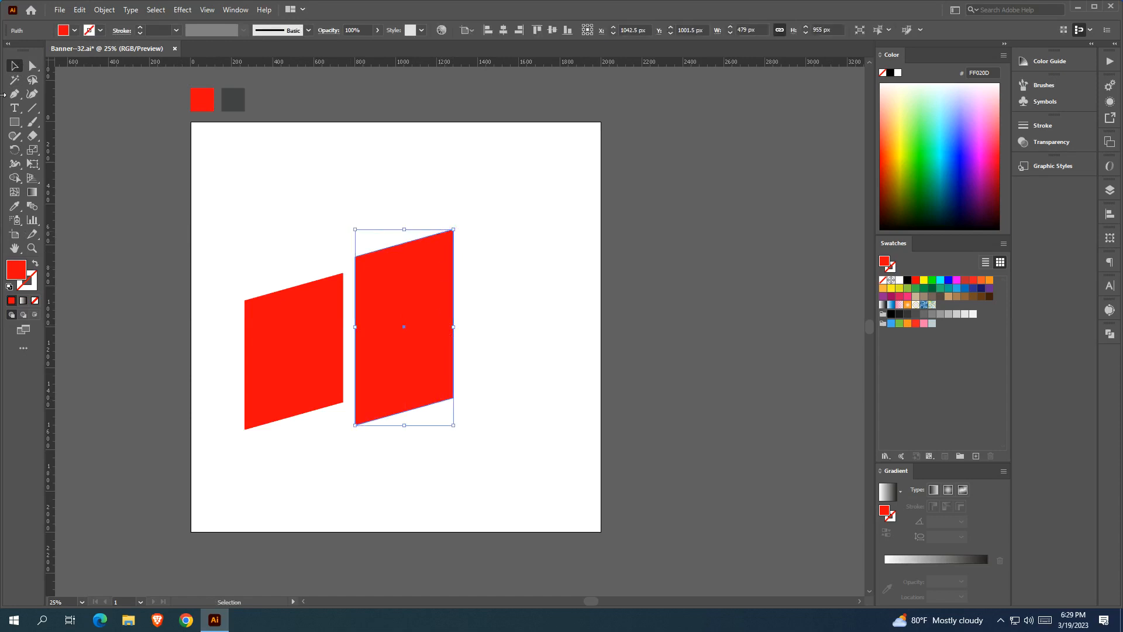
{"action": "left_click", "coordinate": [33, 67]}
{"action": "left_click_drag", "start_coordinate": [452, 232], "coordinate": [457, 228]}
{"action": "left_click_drag", "start_coordinate": [455, 400], "coordinate": [473, 389]}
{"action": "left_click", "coordinate": [15, 65]}
{"action": "left_click", "coordinate": [72, 156]}
Place a copy of the small left panel on the other side of the tall middle panel, slightly higher
{"action": "left_click_drag", "start_coordinate": [390, 351], "coordinate": [352, 305]}
{"action": "left_click", "coordinate": [352, 305]}
{"action": "left_click", "coordinate": [281, 299], "text": "shift"}
{"action": "left_click_drag", "start_coordinate": [281, 299], "coordinate": [569, 314]}
{"action": "left_click", "coordinate": [303, 339]}
{"action": "left_click", "coordinate": [614, 324]}
Shorten the third panel by raising its two bottom corners for an overall height of about 712 px
{"action": "left_click", "coordinate": [32, 66]}
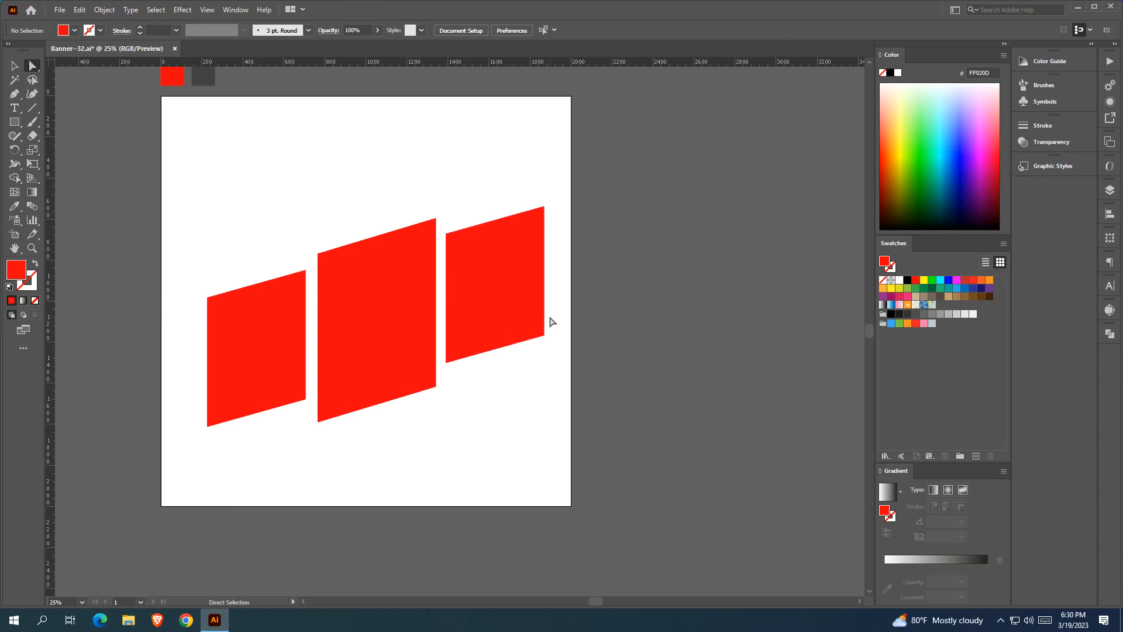
{"action": "left_click", "coordinate": [544, 335]}
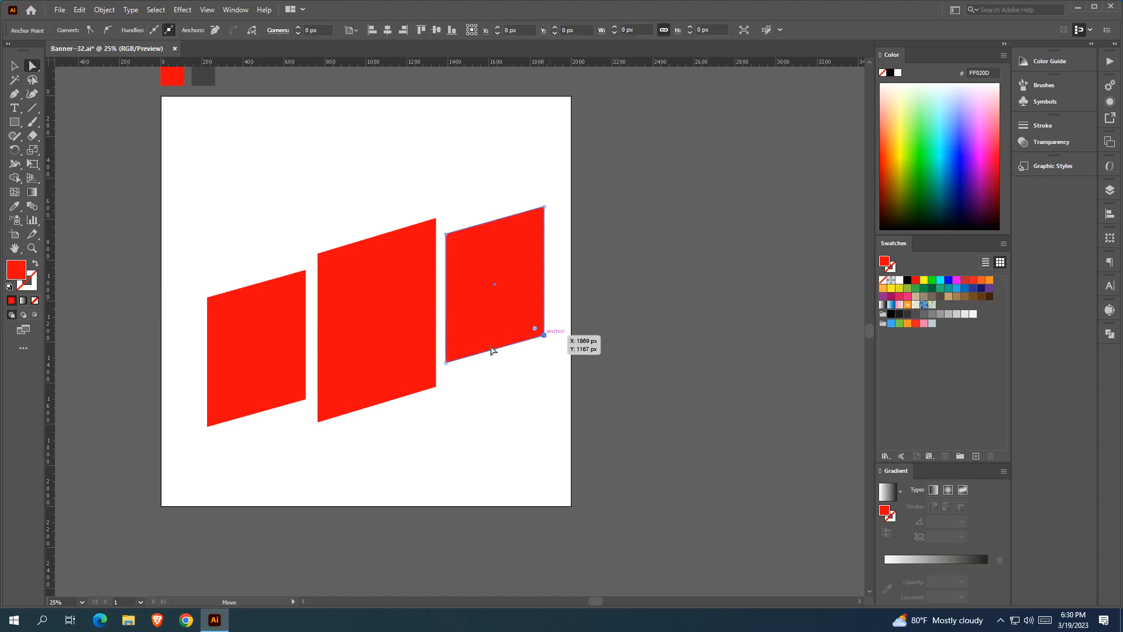
{"action": "left_click", "coordinate": [446, 364], "text": "shift"}
{"action": "left_click_drag", "start_coordinate": [445, 363], "coordinate": [445, 351]}
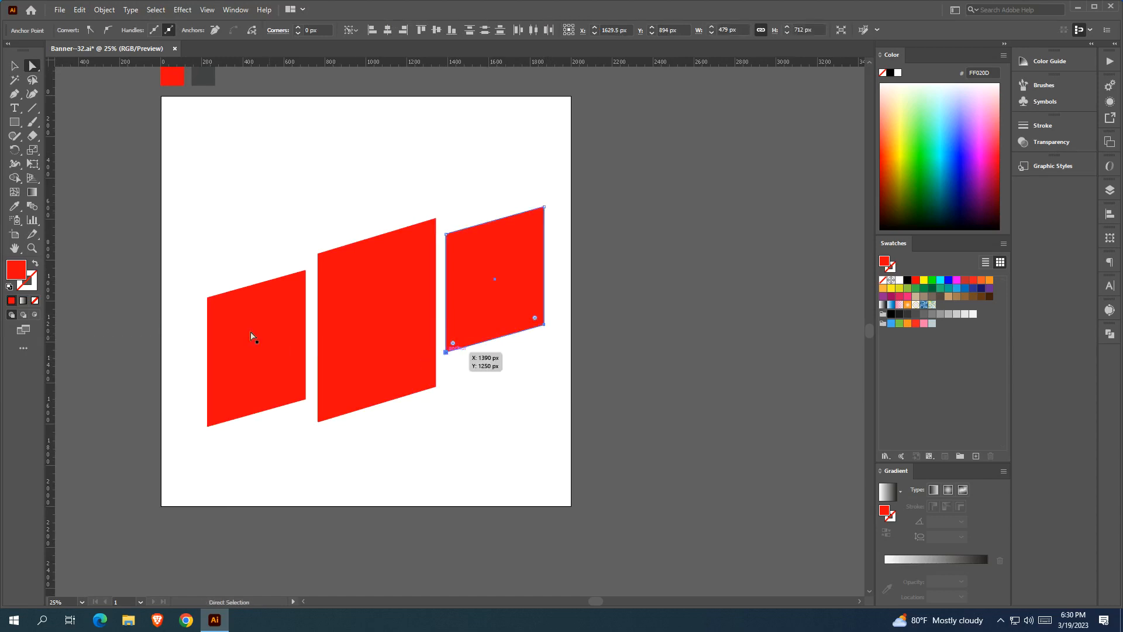
{"action": "left_click", "coordinate": [15, 66]}
{"action": "left_click", "coordinate": [593, 364]}
Scale all three slanted panels down together to about 1594 px overall width
{"action": "left_click", "coordinate": [497, 287]}
{"action": "left_click", "coordinate": [402, 306], "text": "shift"}
{"action": "left_click", "coordinate": [266, 341], "text": "shift"}
{"action": "key", "text": "ctrl+minus"}
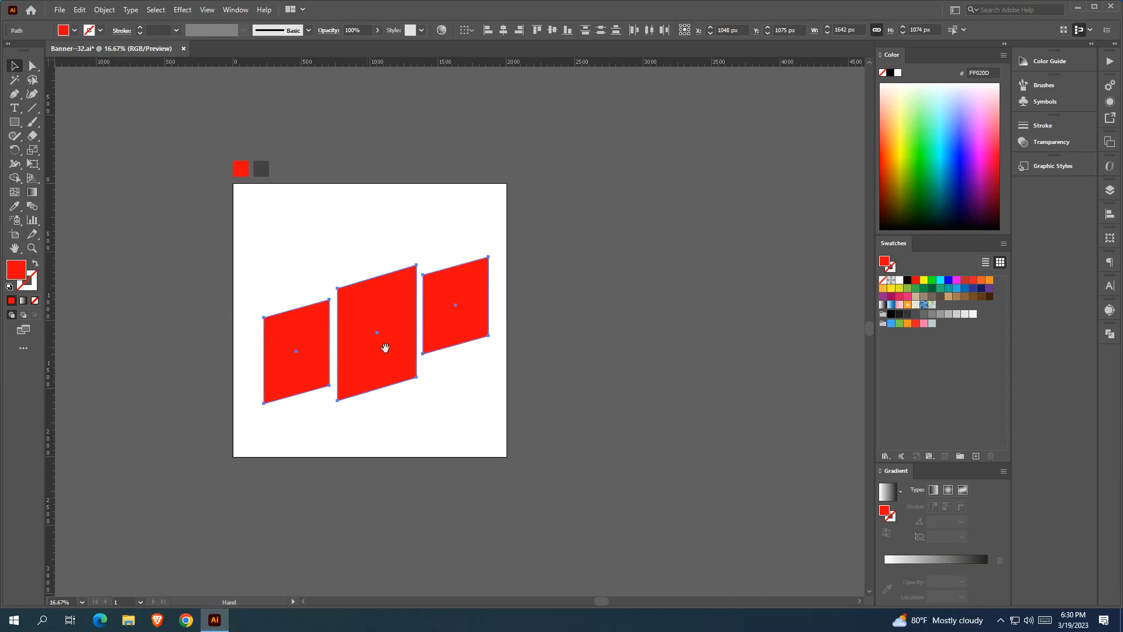
{"action": "mouse_move", "coordinate": [488, 331]}
{"action": "left_mouse_down"}
{"action": "mouse_move", "coordinate": [463, 335]}
{"action": "mouse_move", "coordinate": [472, 317]}
{"action": "left_mouse_up"}
{"action": "left_click", "coordinate": [599, 353]}
Combine the three red panels into one compound shape with Pathfinder
{"action": "left_click", "coordinate": [463, 319]}
{"action": "left_click", "coordinate": [376, 328], "text": "shift"}
{"action": "left_click", "coordinate": [284, 352], "text": "shift"}
{"action": "left_click", "coordinate": [1004, 243]}
{"action": "left_click", "coordinate": [1004, 244]}
{"action": "left_click", "coordinate": [1108, 336]}
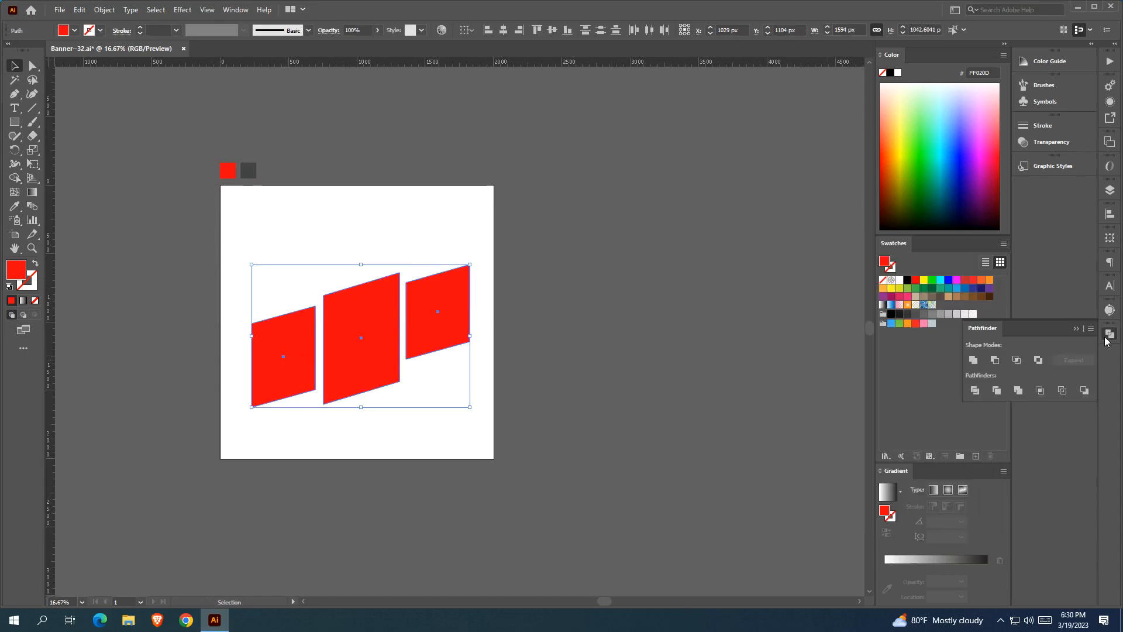
{"action": "left_click", "coordinate": [1090, 328]}
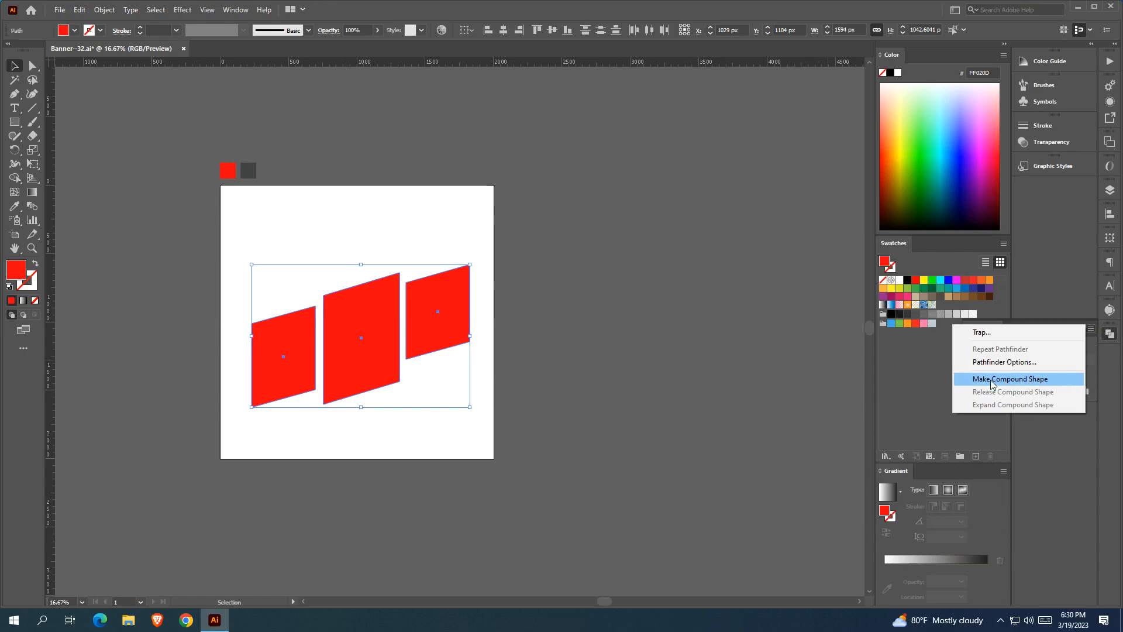
{"action": "left_click", "coordinate": [1024, 380]}
{"action": "left_click", "coordinate": [768, 321]}
{"action": "left_click_drag", "start_coordinate": [438, 320], "coordinate": [674, 251]}
{"action": "key", "text": "ctrl+z"}
{"action": "left_click", "coordinate": [703, 313]}
Bring the red car photo from the far side of the canvas to just beside the artboard
{"action": "scroll", "coordinate": [701, 314], "scroll_direction": "down", "scroll_amount": 1}
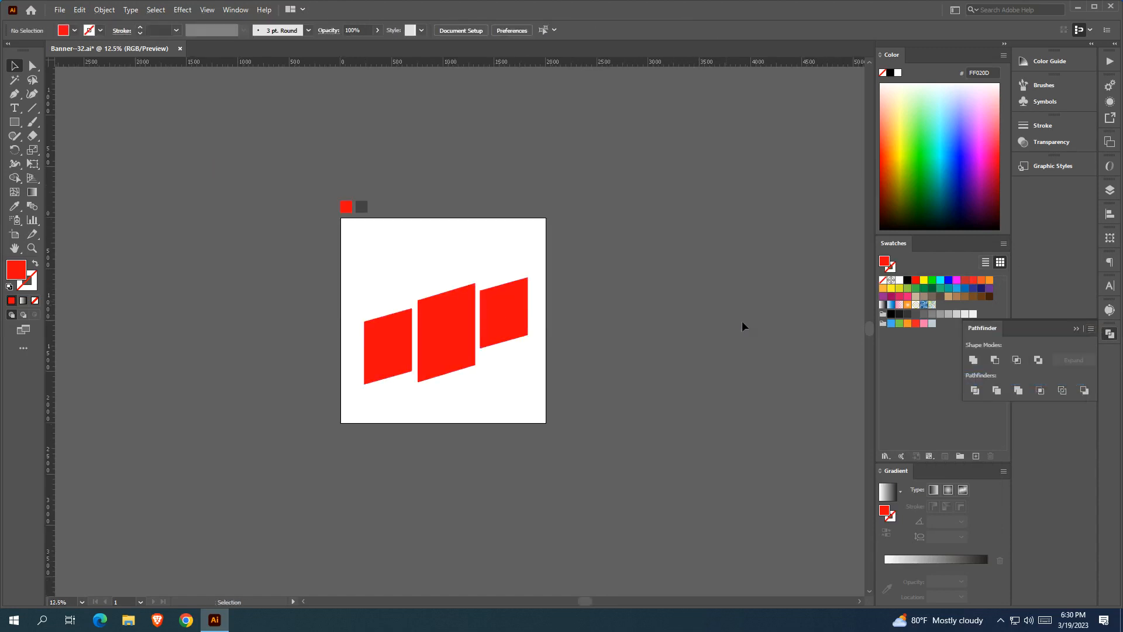
{"action": "scroll", "coordinate": [732, 319], "scroll_direction": "right", "scroll_amount": 10}
{"action": "left_click", "coordinate": [629, 312]}
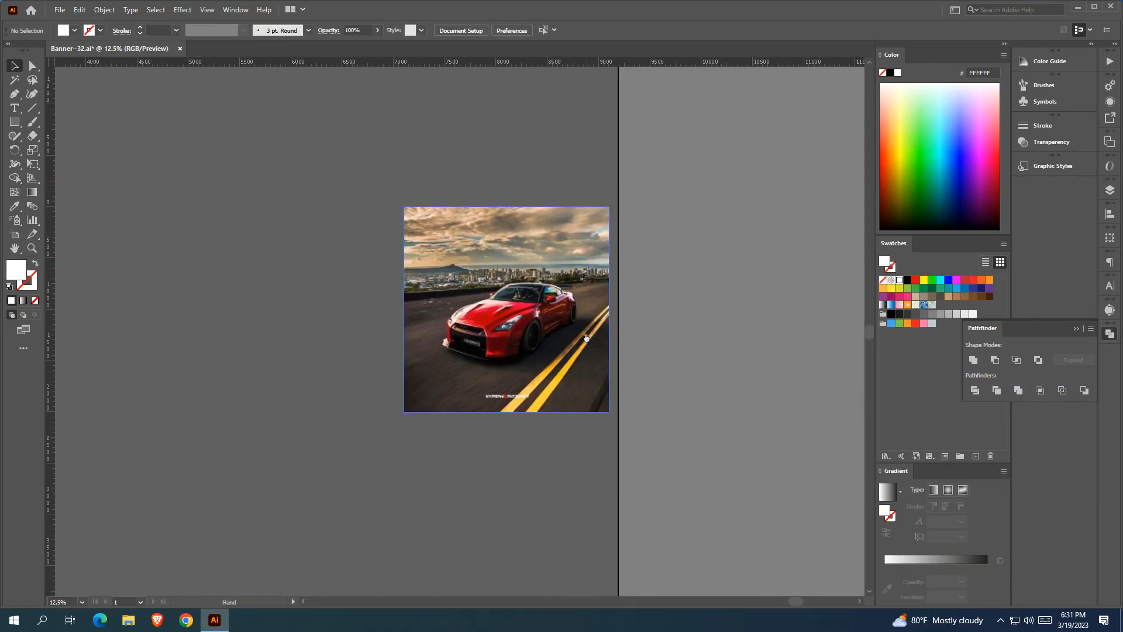
{"action": "left_click_drag", "start_coordinate": [587, 338], "coordinate": [499, 319]}
{"action": "left_click_drag", "start_coordinate": [386, 412], "coordinate": [673, 428]}
{"action": "left_click_drag", "start_coordinate": [693, 345], "coordinate": [543, 381]}
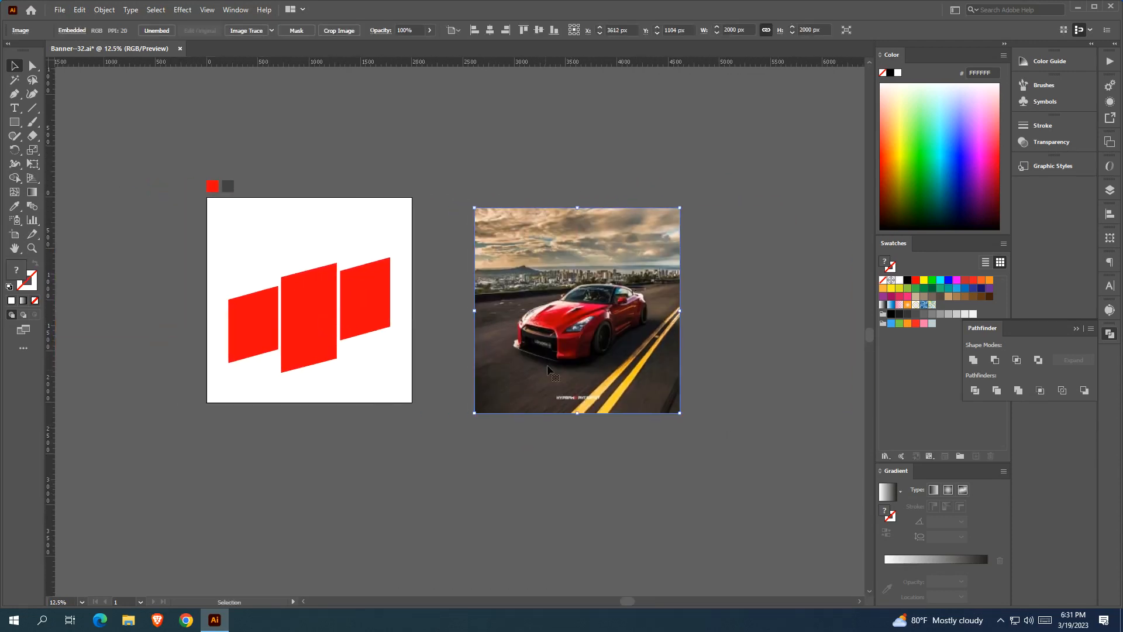
Align the car photo horizontally and vertically to the centre of the artboard, behind the red panels
{"action": "left_click", "coordinate": [489, 30]}
{"action": "left_click", "coordinate": [538, 30]}
{"action": "left_click", "coordinate": [488, 294]}
{"action": "left_click_drag", "start_coordinate": [488, 295], "coordinate": [563, 294]}
{"action": "scroll", "coordinate": [535, 290], "scroll_direction": "up", "scroll_amount": 1}
{"action": "left_click_drag", "start_coordinate": [415, 299], "coordinate": [514, 296]}
Copy the car photo, and clip the original with the three-panel compound shape as a clipping mask
{"action": "left_click", "coordinate": [454, 207]}
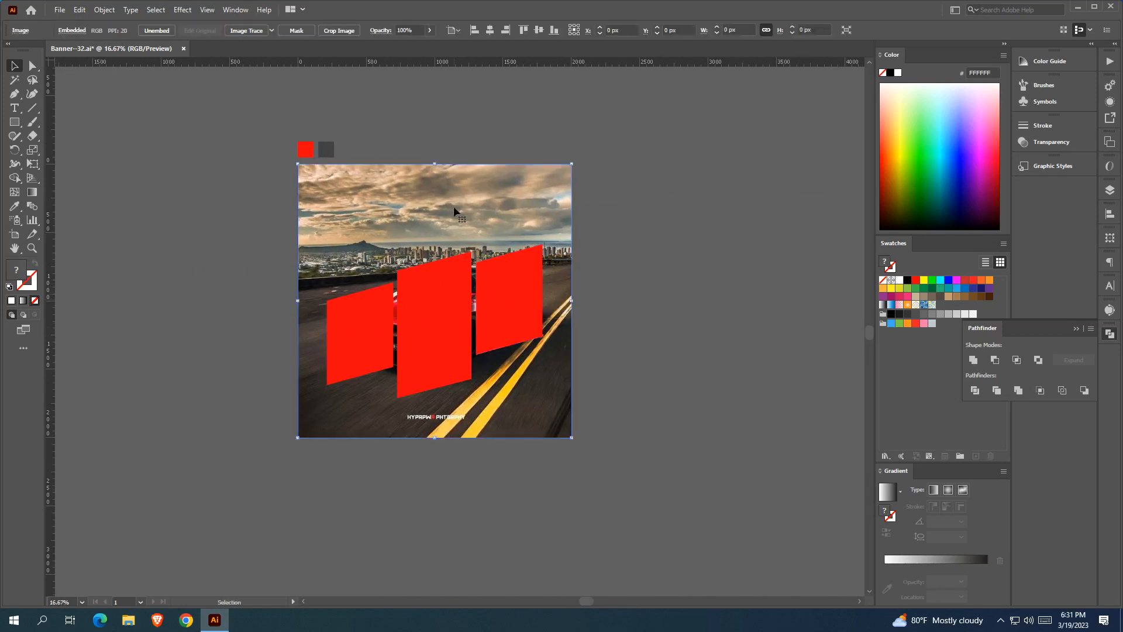
{"action": "left_click", "coordinate": [78, 10]}
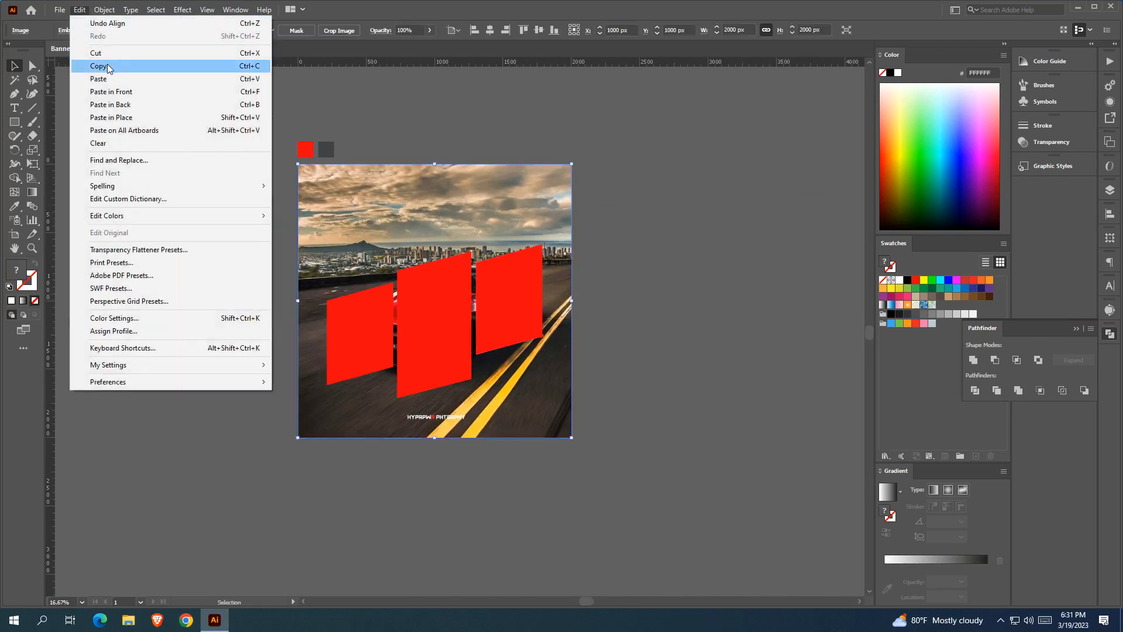
{"action": "left_click", "coordinate": [99, 66]}
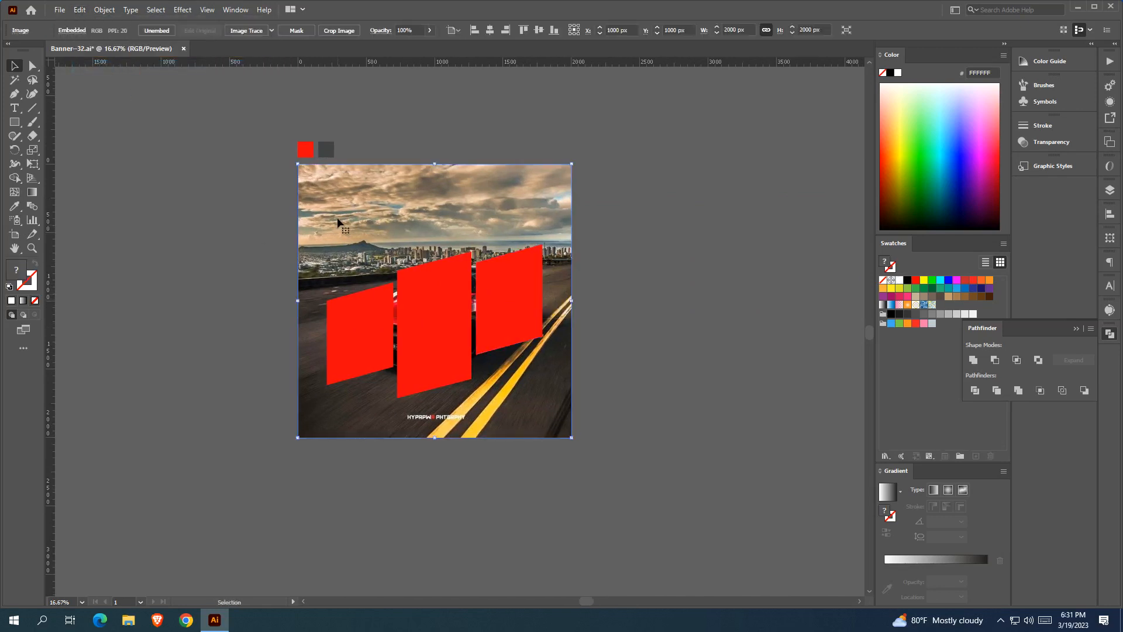
{"action": "left_click", "coordinate": [419, 279], "text": "shift"}
{"action": "right_click", "coordinate": [419, 280]}
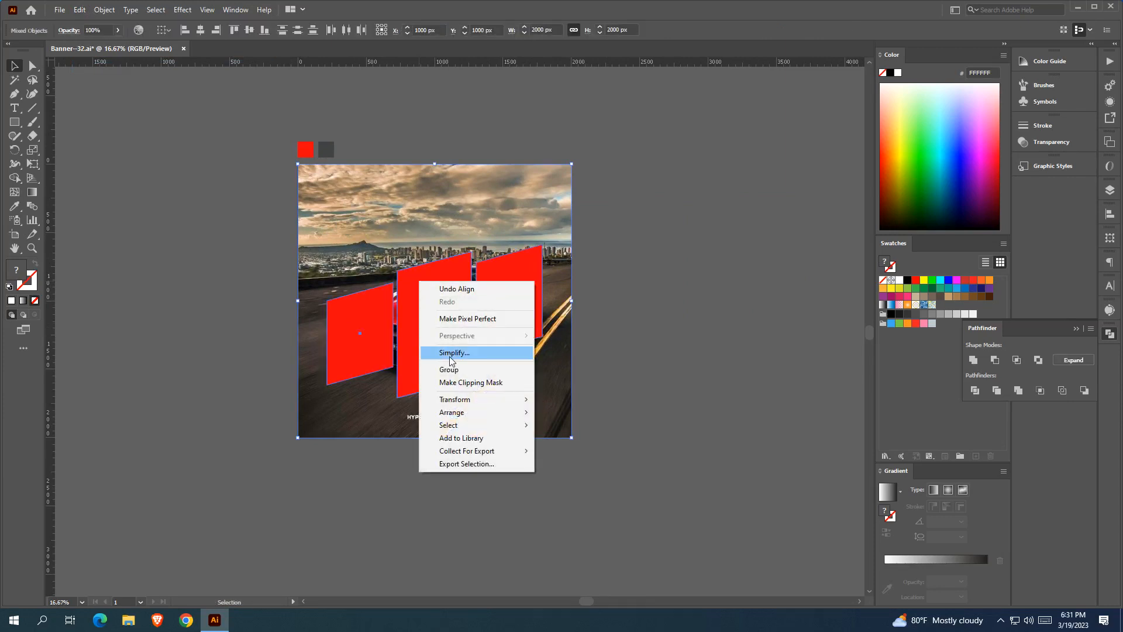
{"action": "left_click", "coordinate": [462, 382]}
Paste the copied car photo in front, at its original position over the clipped panels
{"action": "left_click", "coordinate": [88, 9]}
{"action": "left_click", "coordinate": [123, 88]}
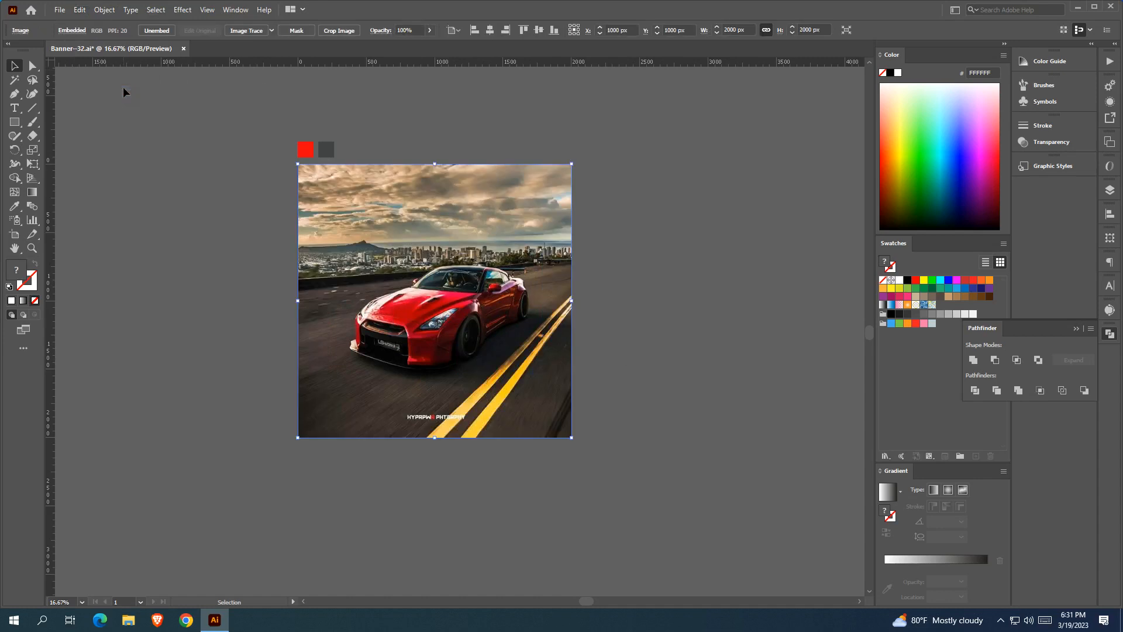
{"action": "left_click", "coordinate": [123, 87]}
Lower the opacity of the full-size car photo covering the artboard to 17%
{"action": "left_click", "coordinate": [420, 314]}
{"action": "left_click", "coordinate": [430, 30]}
{"action": "left_click", "coordinate": [408, 45]}
{"action": "left_click", "coordinate": [442, 184]}
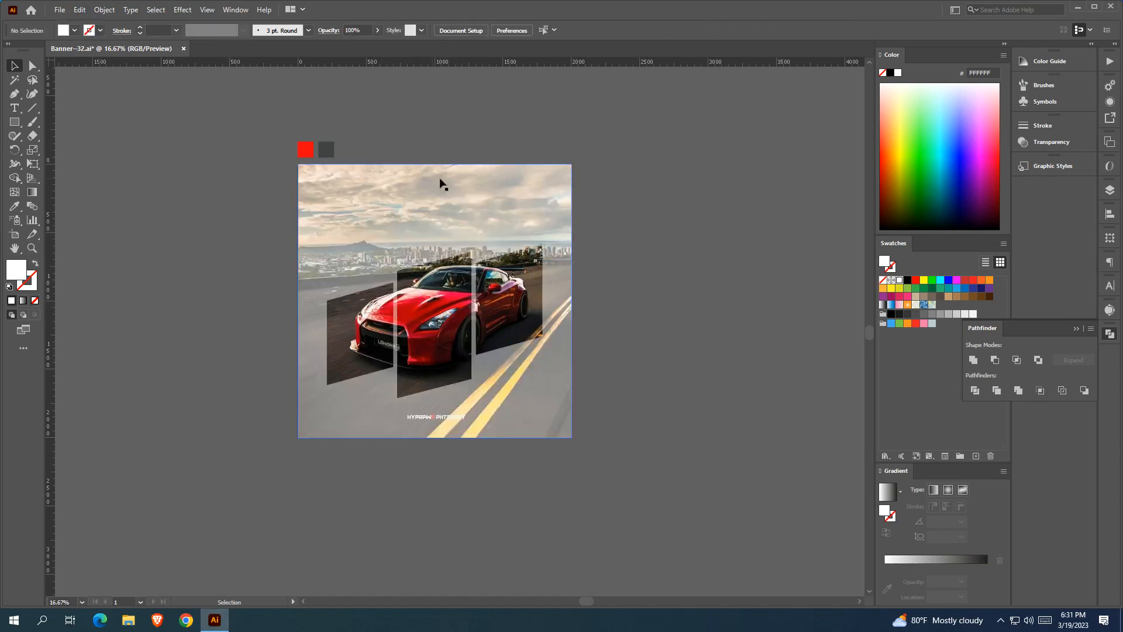
{"action": "scroll", "coordinate": [620, 167], "scroll_direction": "right", "scroll_amount": 2}
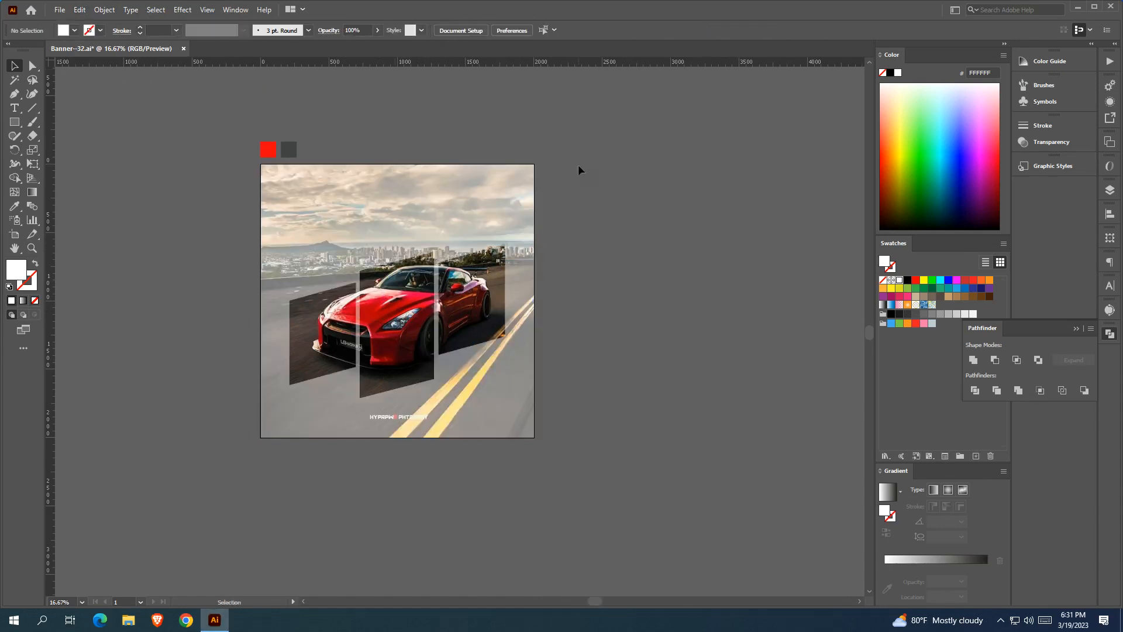
{"action": "left_click", "coordinate": [495, 172]}
{"action": "left_click", "coordinate": [431, 31]}
{"action": "left_click_drag", "start_coordinate": [408, 45], "coordinate": [392, 46]}
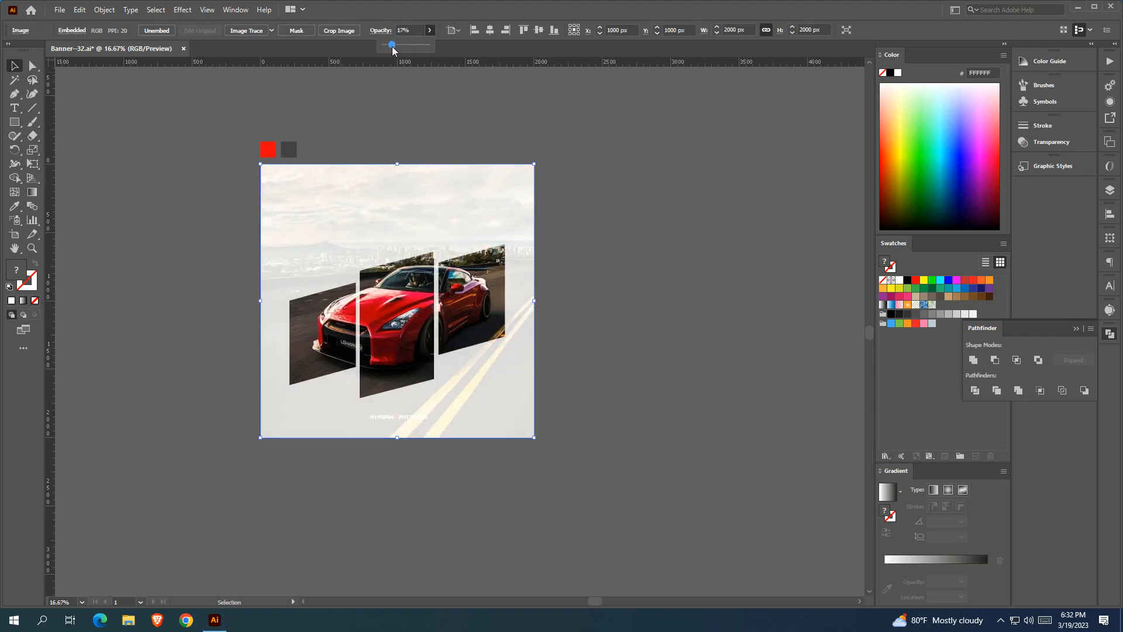
{"action": "left_click", "coordinate": [429, 93]}
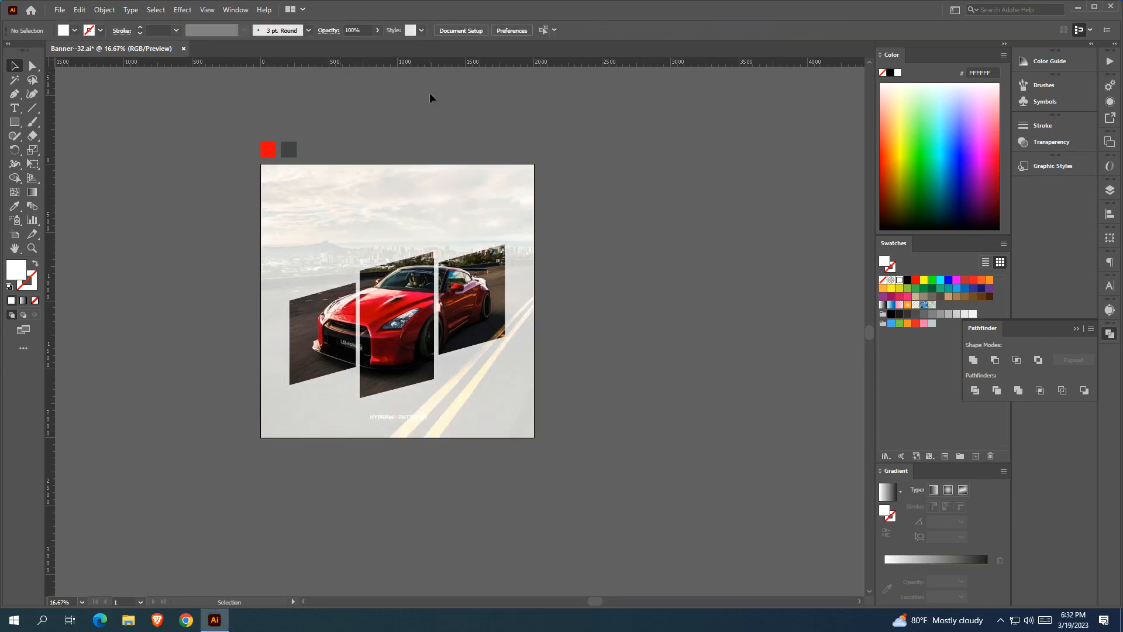
{"action": "scroll", "coordinate": [429, 92], "scroll_direction": "right", "scroll_amount": 1}
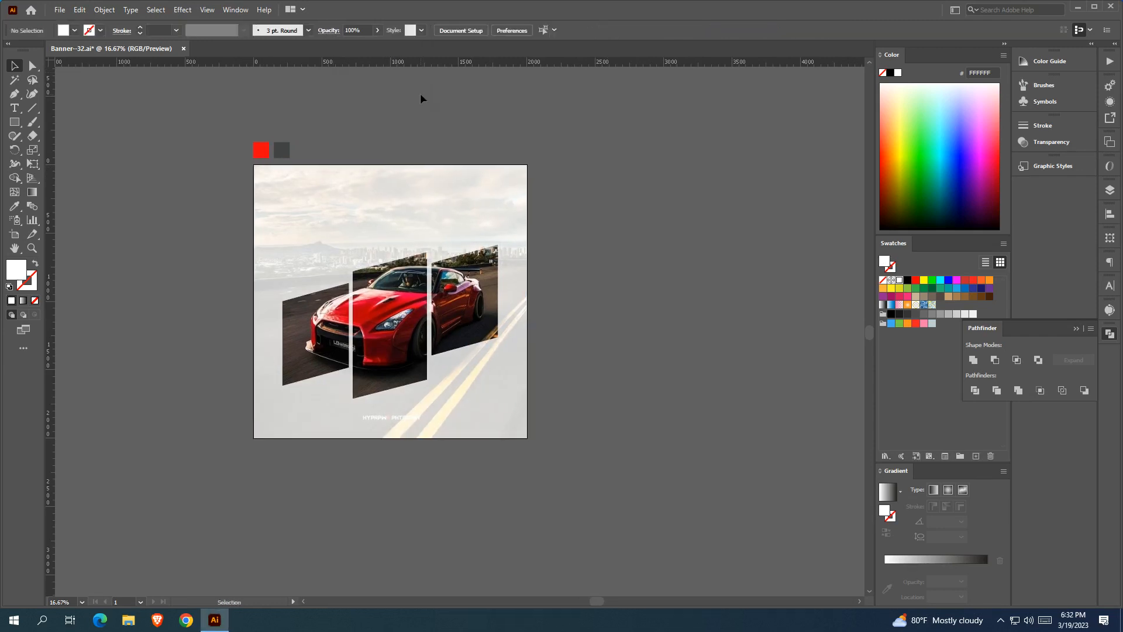
{"action": "left_click_drag", "start_coordinate": [405, 92], "coordinate": [378, 91]}
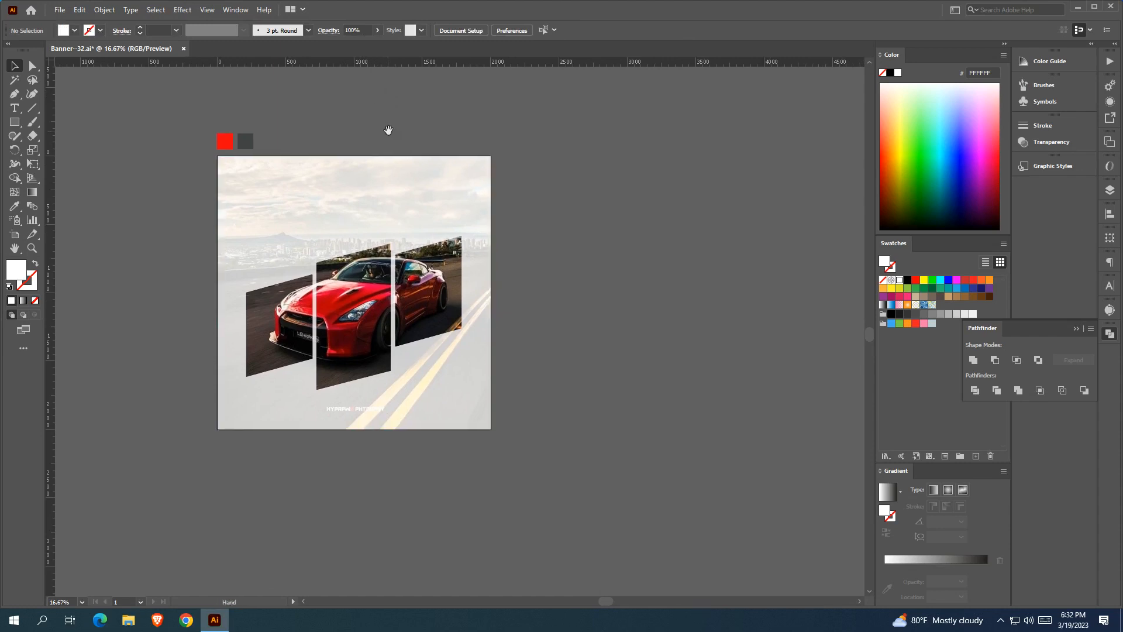
{"action": "left_click_drag", "start_coordinate": [388, 134], "coordinate": [418, 135]}
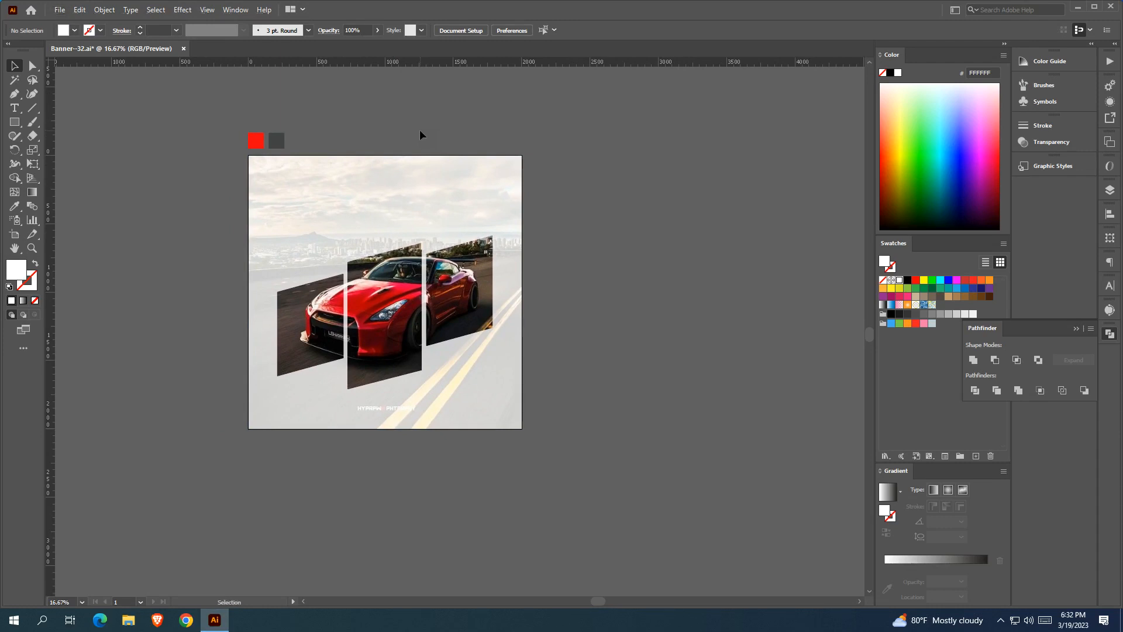
Move the Nissan logo clear of the text beside the artboard and fill it with white (FFFFFF)
{"action": "scroll", "coordinate": [419, 135], "scroll_direction": "down", "scroll_amount": 3}
{"action": "left_click_drag", "start_coordinate": [419, 134], "coordinate": [558, 175]}
{"action": "left_click", "coordinate": [228, 226]}
{"action": "left_click_drag", "start_coordinate": [228, 226], "coordinate": [262, 212]}
{"action": "left_click", "coordinate": [522, 192]}
{"action": "scroll", "coordinate": [523, 191], "scroll_direction": "up", "scroll_amount": 2}
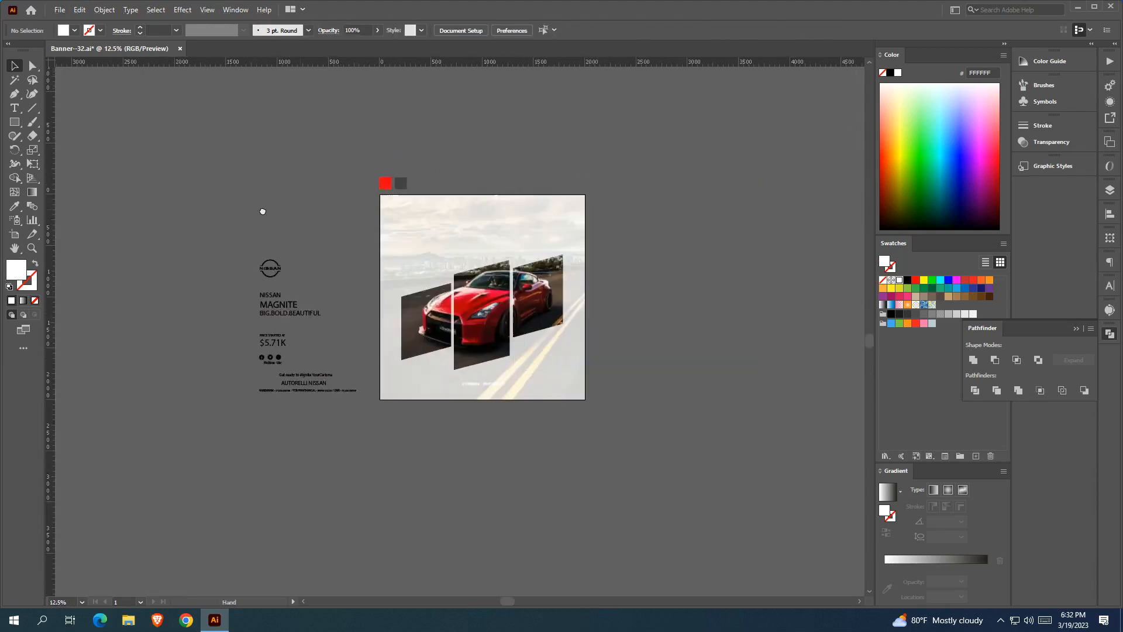
{"action": "scroll", "coordinate": [250, 212], "scroll_direction": "up", "scroll_amount": 1}
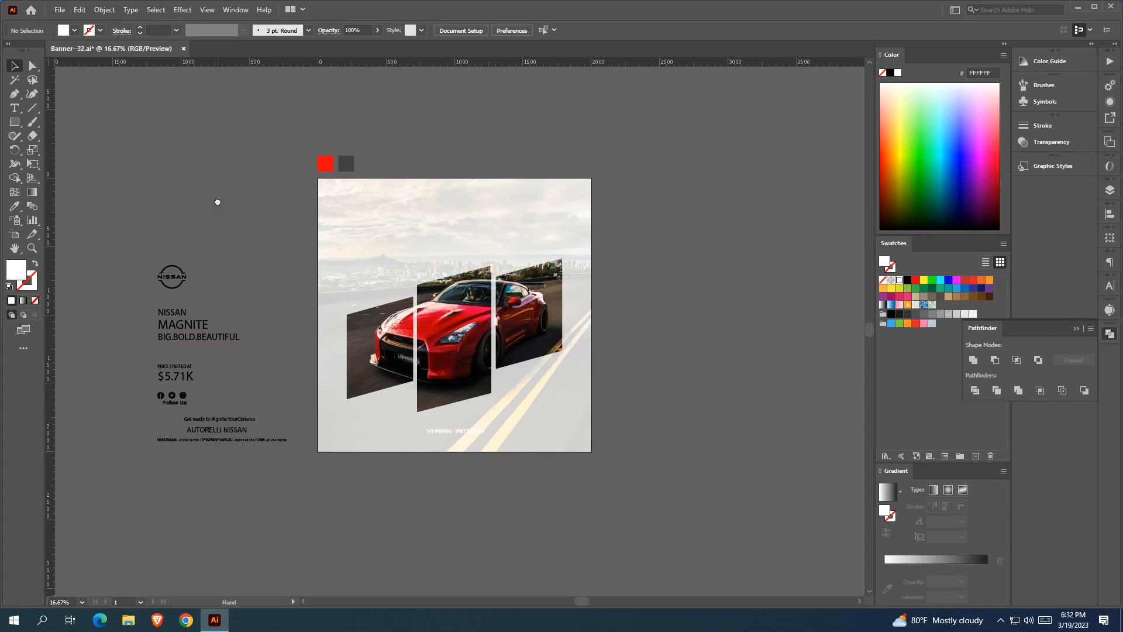
{"action": "left_click", "coordinate": [171, 277]}
{"action": "left_click_drag", "start_coordinate": [172, 277], "coordinate": [235, 247]}
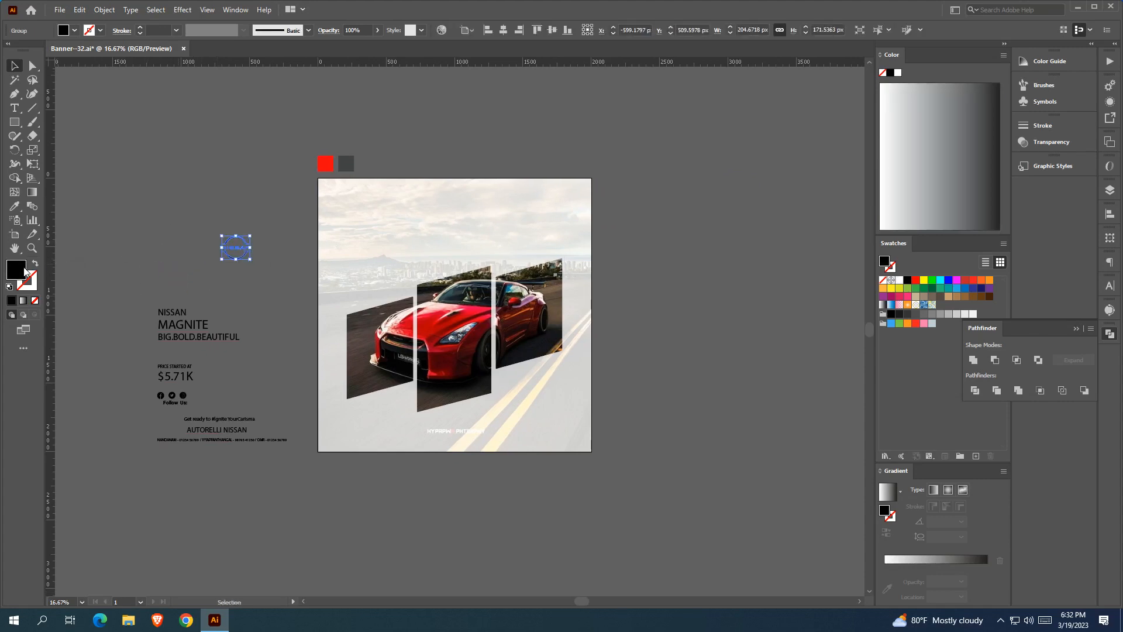
{"action": "double_click", "coordinate": [25, 272]}
{"action": "type", "text": "FFFFFF"}
{"action": "left_click", "coordinate": [468, 231]}
{"action": "left_click", "coordinate": [241, 199]}
{"action": "scroll", "coordinate": [240, 198], "scroll_direction": "right", "scroll_amount": 1}
{"action": "left_click", "coordinate": [217, 240]}
{"action": "left_click_drag", "start_coordinate": [216, 248], "coordinate": [311, 218]}
{"action": "key", "text": "ctrl+z"}
Bring the Nissan logo and all the text objects beside the artboard to the front of the stacking order
{"action": "left_click", "coordinate": [114, 221]}
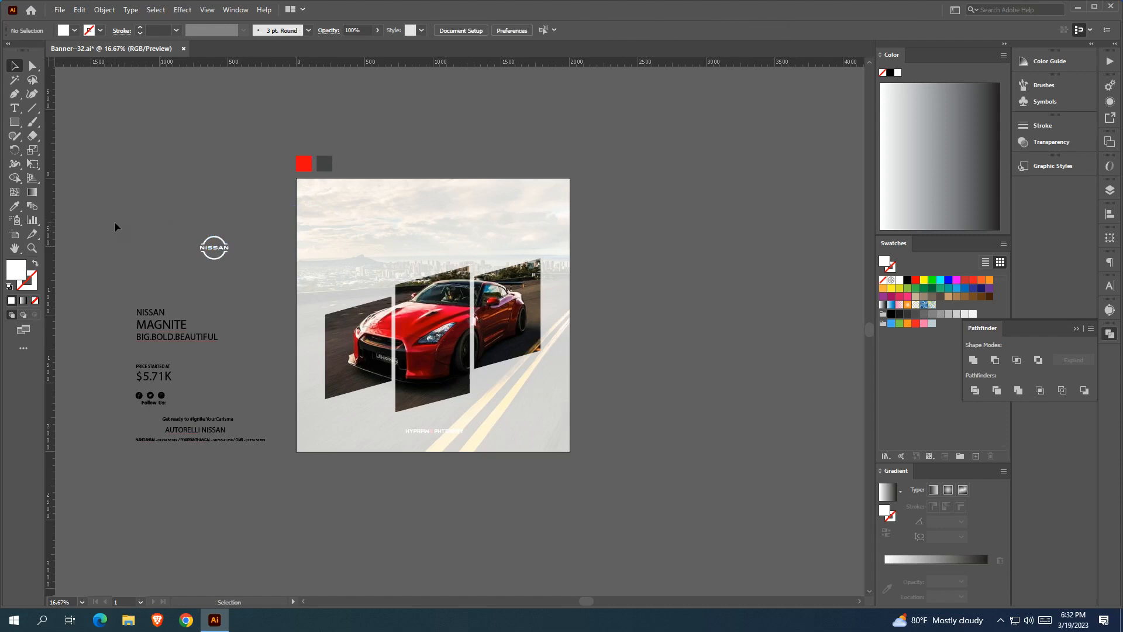
{"action": "left_click_drag", "start_coordinate": [260, 456], "coordinate": [257, 452]}
{"action": "right_click", "coordinate": [196, 341]}
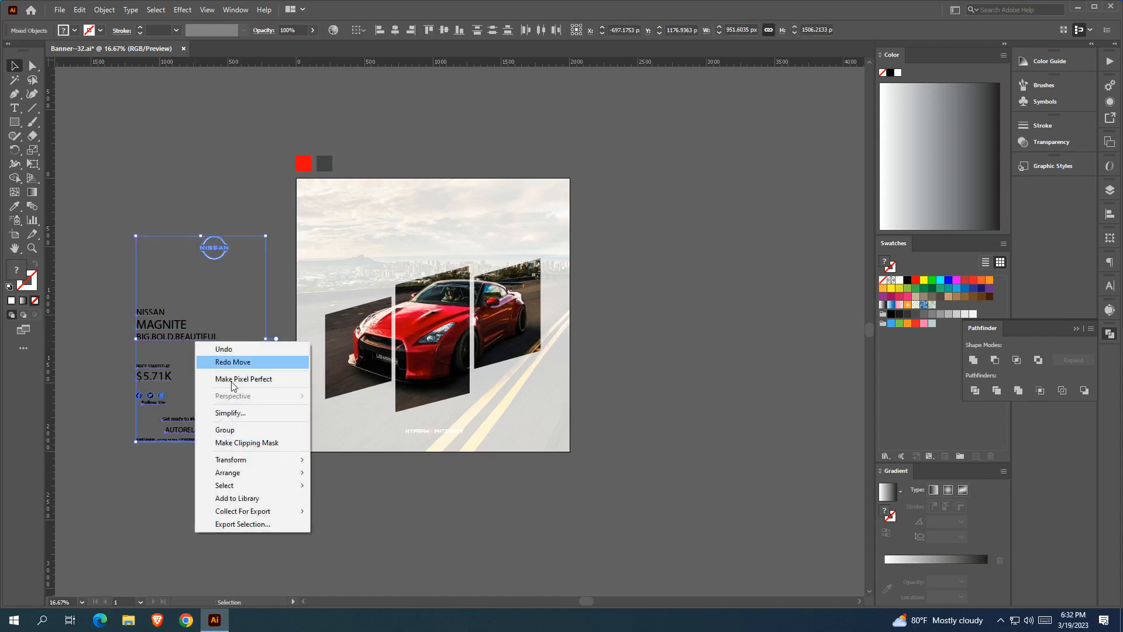
{"action": "mouse_move", "coordinate": [255, 471]}
{"action": "left_click", "coordinate": [343, 474]}
{"action": "left_click_drag", "start_coordinate": [214, 248], "coordinate": [324, 210]}
{"action": "key", "text": "ctrl+z"}
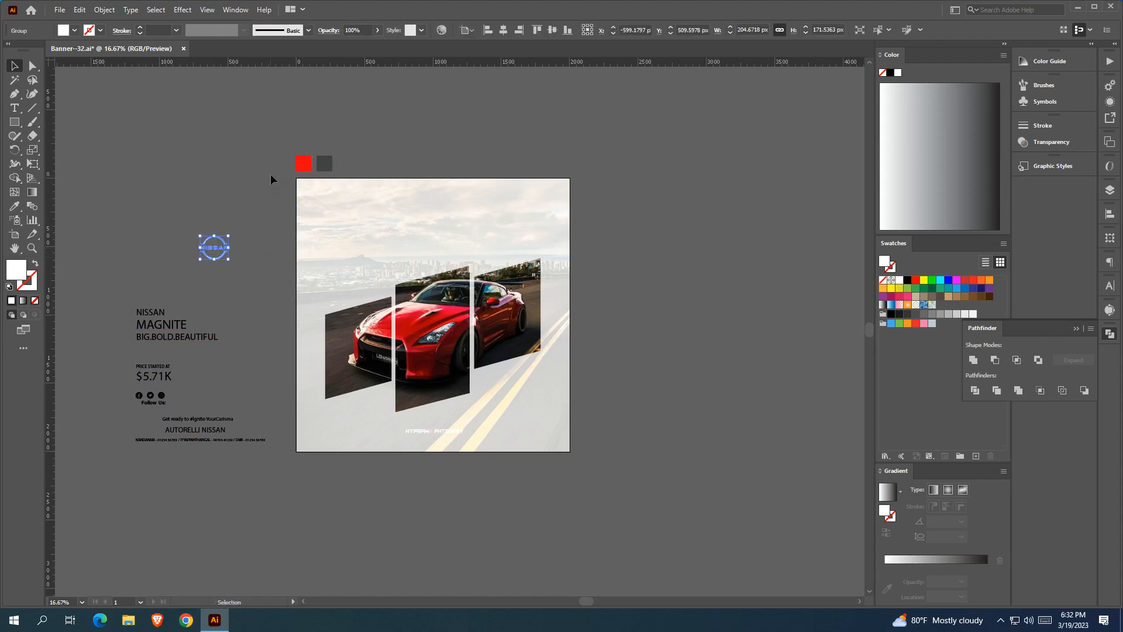
Duplicate the red square into the artboard's top-left corner and place a horizontal and a vertical margin guide along its inner edges
{"action": "left_click", "coordinate": [304, 164]}
{"action": "left_click_drag", "start_coordinate": [300, 171], "coordinate": [300, 193]}
{"action": "left_click", "coordinate": [76, 191]}
{"action": "left_click_drag", "start_coordinate": [55, 191], "coordinate": [312, 196]}
{"action": "left_click_drag", "start_coordinate": [296, 57], "coordinate": [309, 192]}
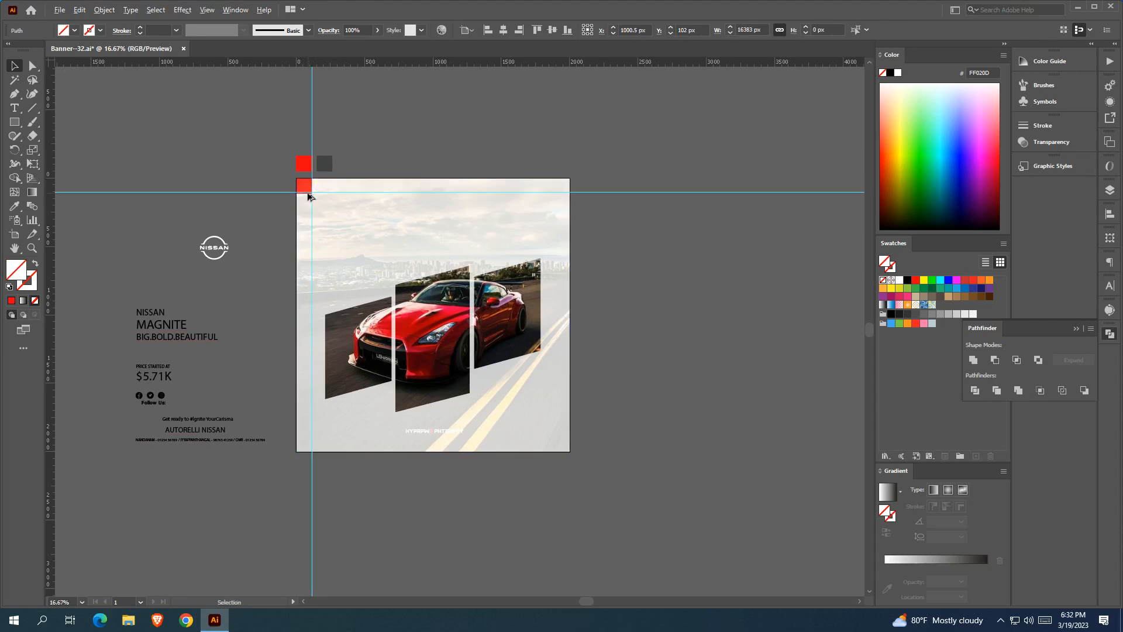
{"action": "scroll", "coordinate": [309, 191], "scroll_direction": "up", "scroll_amount": 3}
{"action": "scroll", "coordinate": [305, 192], "scroll_direction": "down", "scroll_amount": 4}
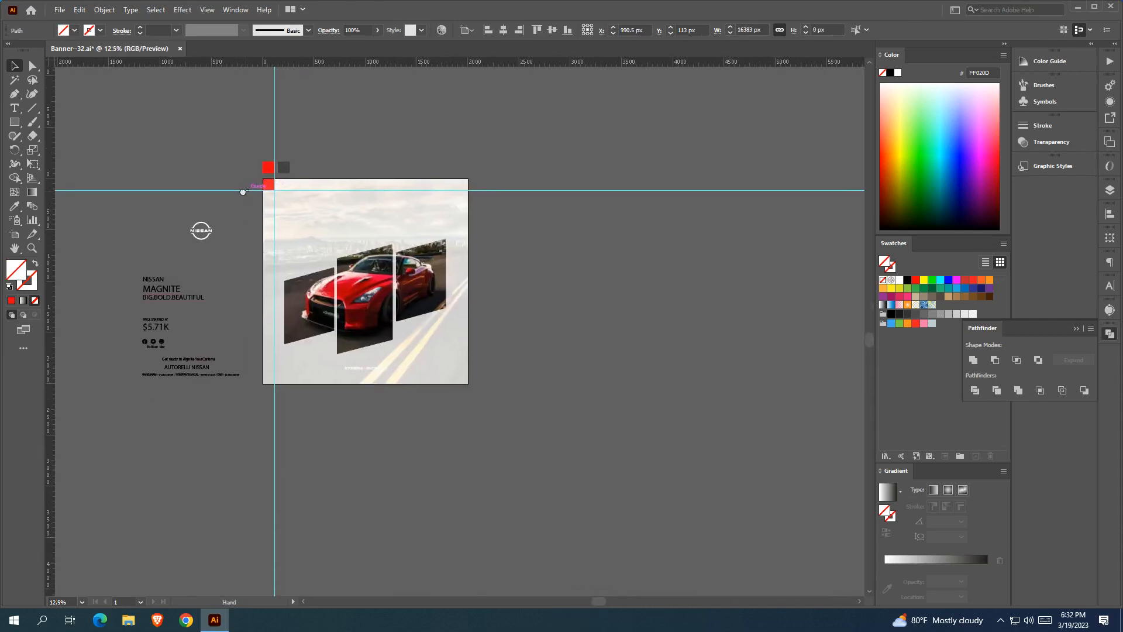
{"action": "left_click_drag", "start_coordinate": [263, 182], "coordinate": [445, 338]}
{"action": "key", "text": "ctrl+z"}
{"action": "left_click", "coordinate": [515, 296]}
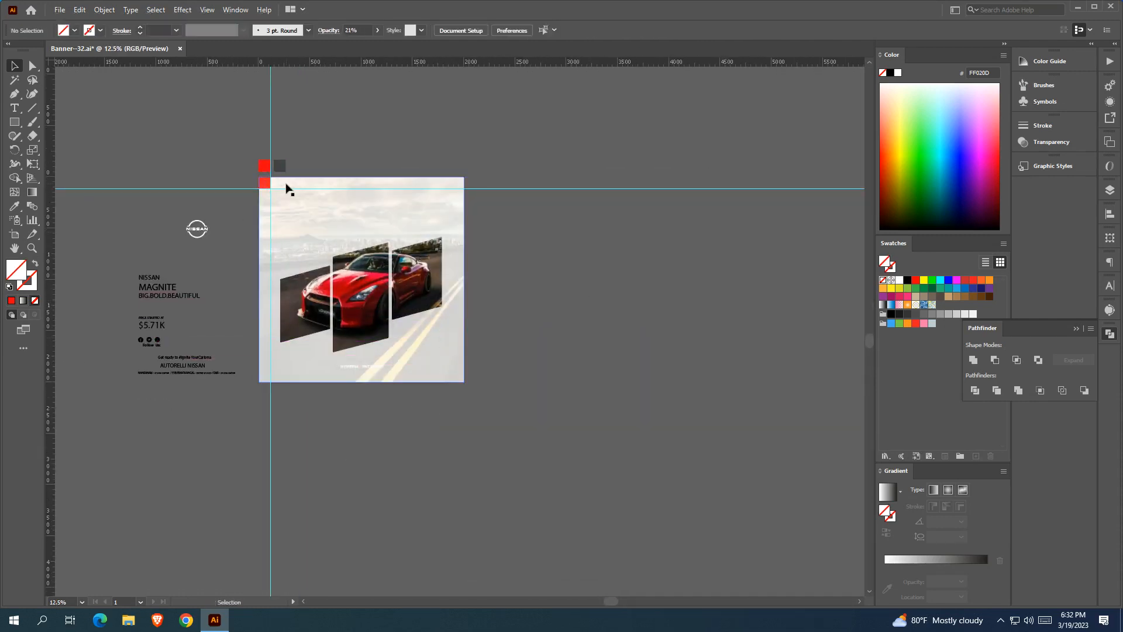
{"action": "left_click_drag", "start_coordinate": [263, 186], "coordinate": [367, 283]}
{"action": "key", "text": "ctrl+z"}
{"action": "left_click", "coordinate": [505, 283]}
{"action": "left_click_drag", "start_coordinate": [263, 182], "coordinate": [448, 373]}
{"action": "key", "text": "ctrl+z"}
Duplicate the red square into the artboard's bottom-right corner and add a horizontal and a vertical margin guide by its inner edges
{"action": "left_click", "coordinate": [260, 166]}
{"action": "left_click_drag", "start_coordinate": [457, 381], "coordinate": [452, 371]}
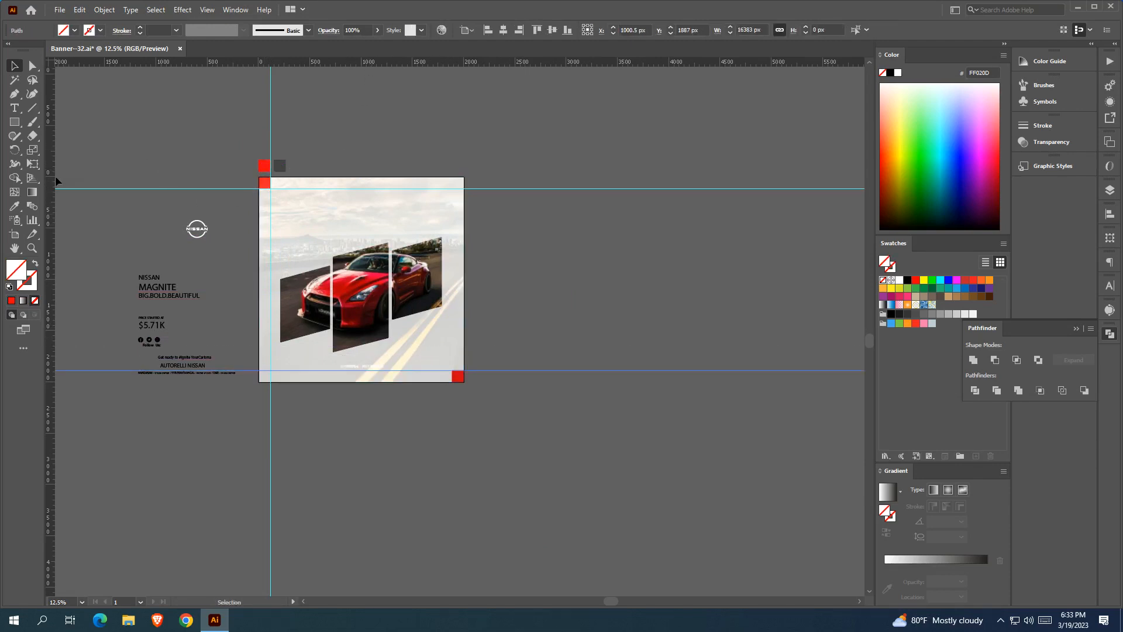
{"action": "left_click_drag", "start_coordinate": [452, 373], "coordinate": [453, 373]}
{"action": "left_click", "coordinate": [518, 390]}
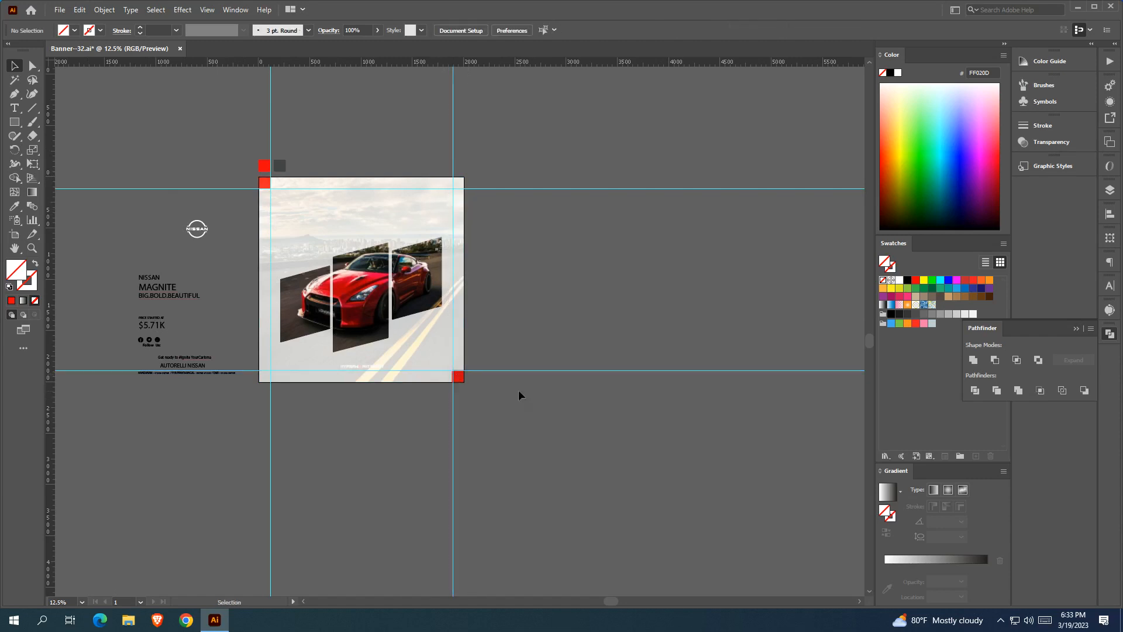
Align the right-hand vertical guide exactly with the inner edge of the bottom-right red square, at X 1886 px
{"action": "scroll", "coordinate": [458, 375], "scroll_direction": "up", "scroll_amount": 5}
{"action": "scroll", "coordinate": [426, 372], "scroll_direction": "up", "scroll_amount": 3}
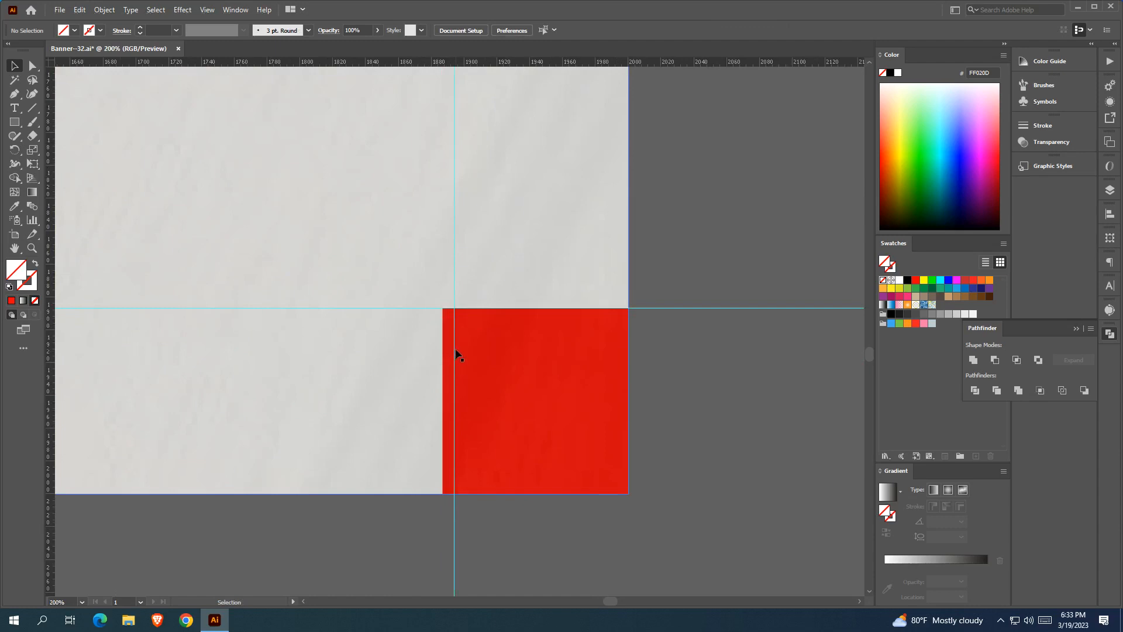
{"action": "left_click_drag", "start_coordinate": [441, 354], "coordinate": [441, 354]}
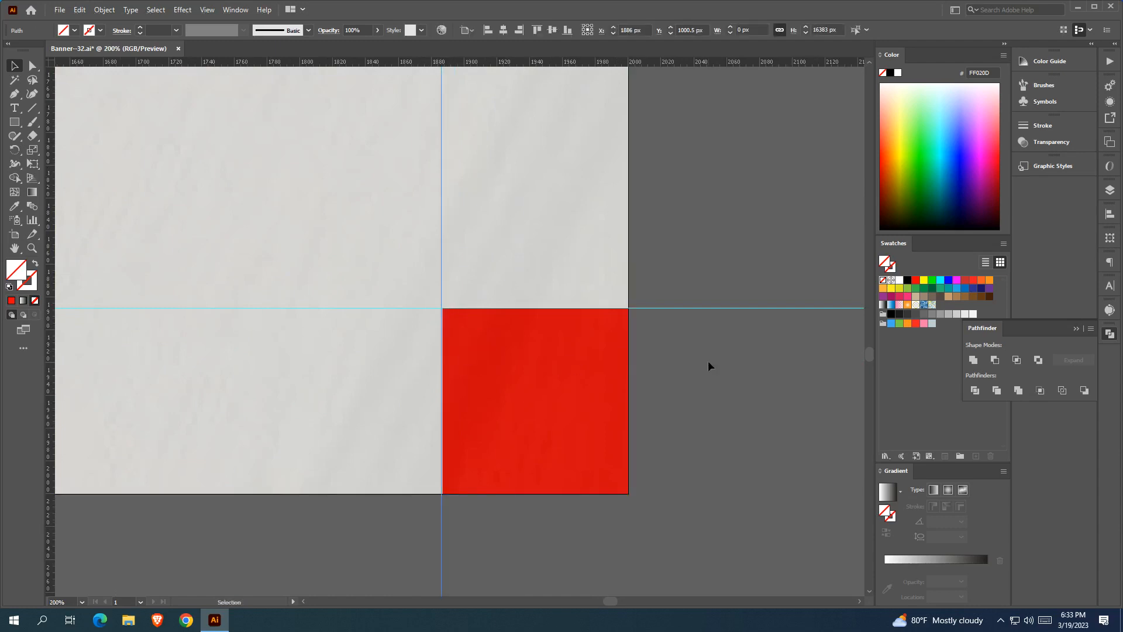
Place the white Nissan logo inside the top-left margin, against the crossing of the two guides
{"action": "scroll", "coordinate": [699, 357], "scroll_direction": "down", "scroll_amount": 10}
{"action": "left_click_drag", "start_coordinate": [628, 419], "coordinate": [585, 381]}
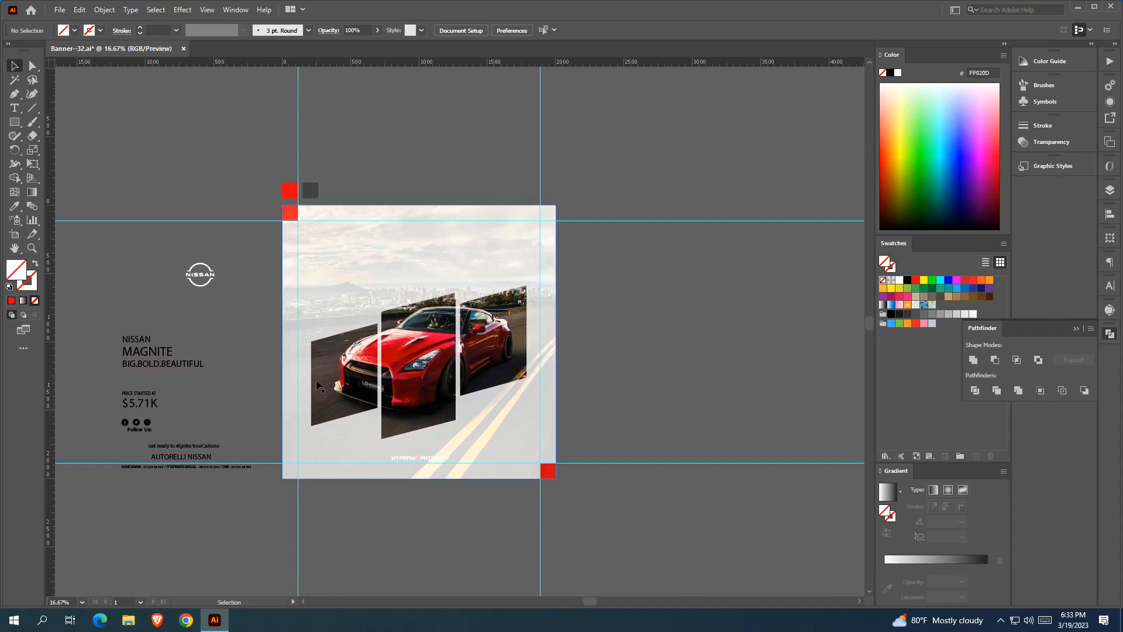
{"action": "left_click_drag", "start_coordinate": [202, 278], "coordinate": [312, 237]}
{"action": "scroll", "coordinate": [312, 234], "scroll_direction": "up", "scroll_amount": 4}
{"action": "scroll", "coordinate": [210, 200], "scroll_direction": "down", "scroll_amount": 3}
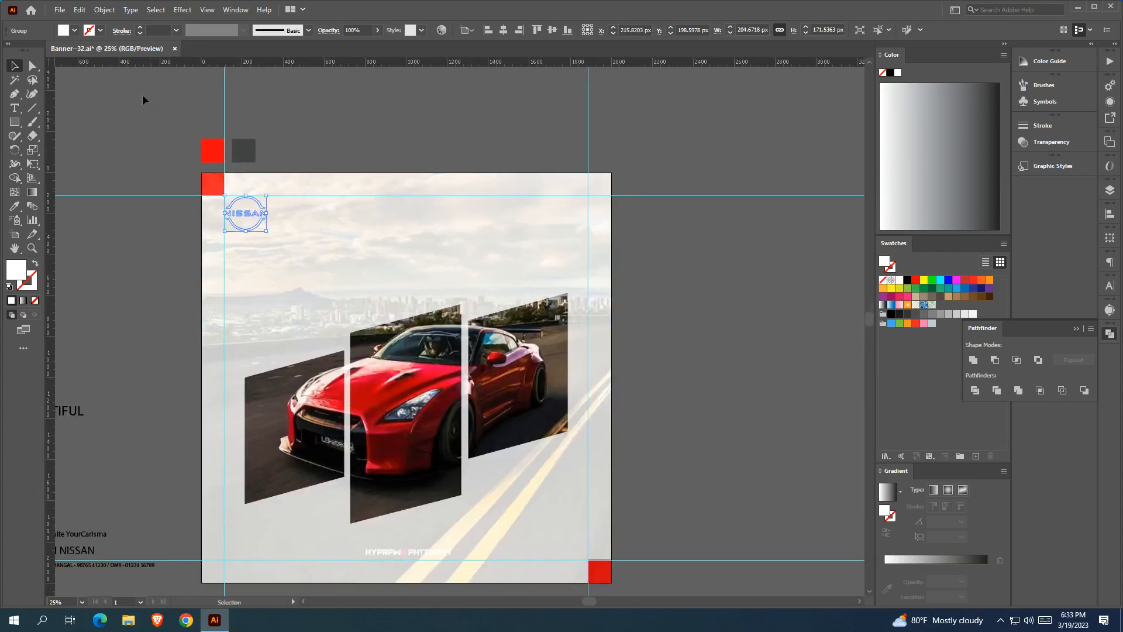
Apply a Multiply drop shadow to the Nissan logo with 70% opacity, 0 px X and Y offsets and 4 px blur
{"action": "left_click", "coordinate": [179, 10]}
{"action": "mouse_move", "coordinate": [275, 143]}
{"action": "left_click", "coordinate": [331, 145]}
{"action": "left_click", "coordinate": [885, 271]}
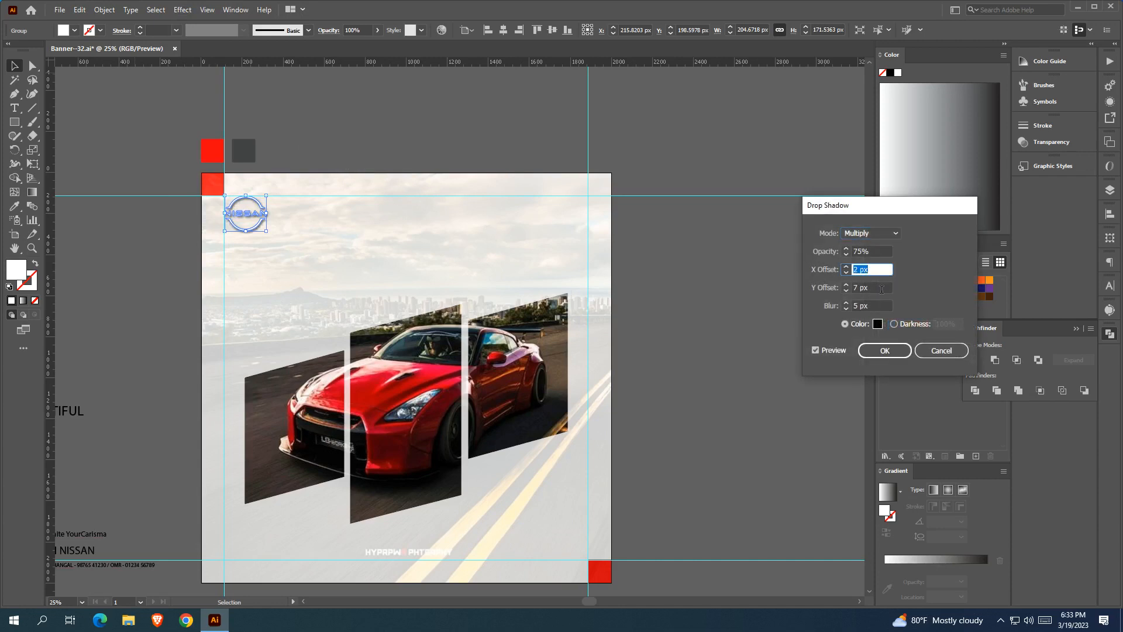
{"action": "key", "text": "Tab"}
{"action": "key", "text": "Down"}
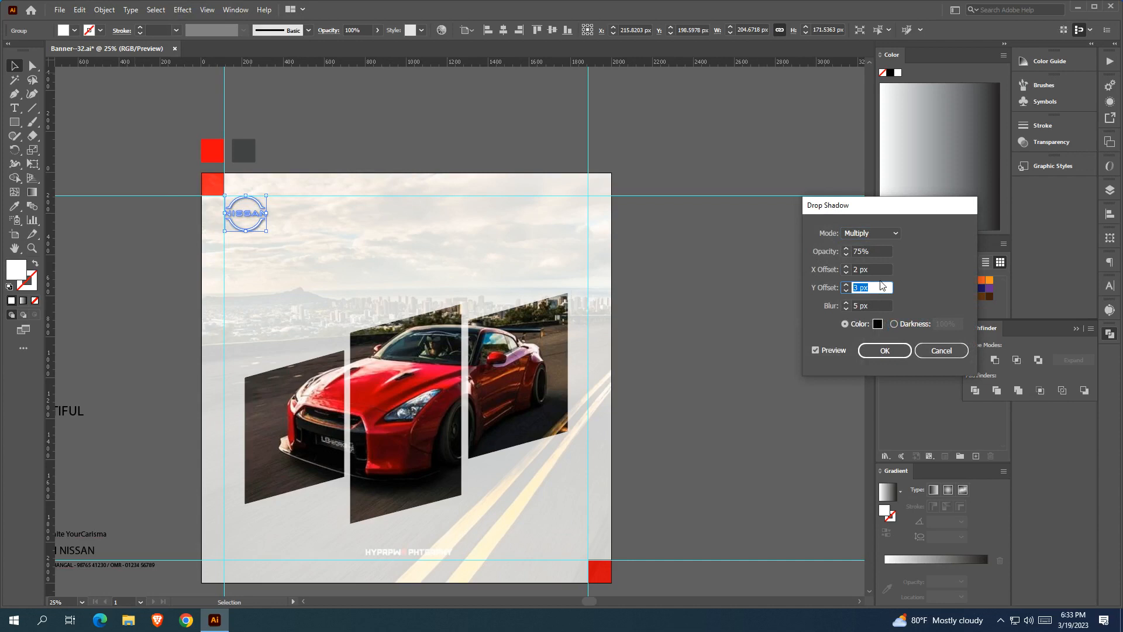
{"action": "key", "text": "shift+Tab"}
{"action": "key", "text": "Down"}
{"action": "key", "text": "Down"}
{"action": "key", "text": "Down"}
{"action": "left_click", "coordinate": [876, 287]}
{"action": "left_click", "coordinate": [873, 306]}
{"action": "left_click", "coordinate": [872, 252]}
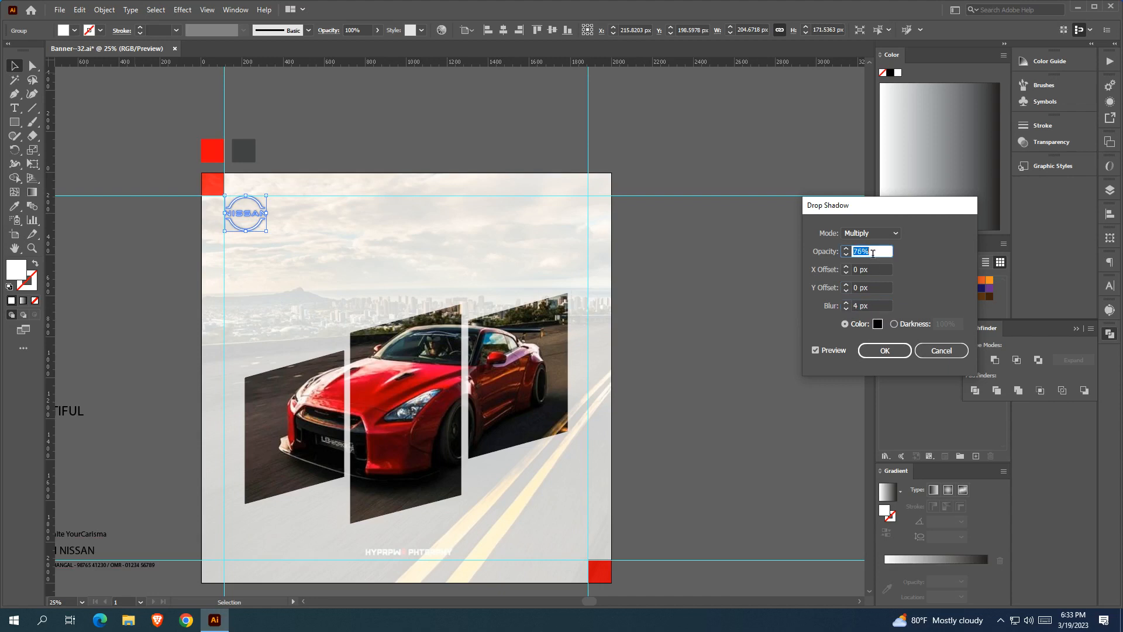
{"action": "left_click", "coordinate": [883, 350]}
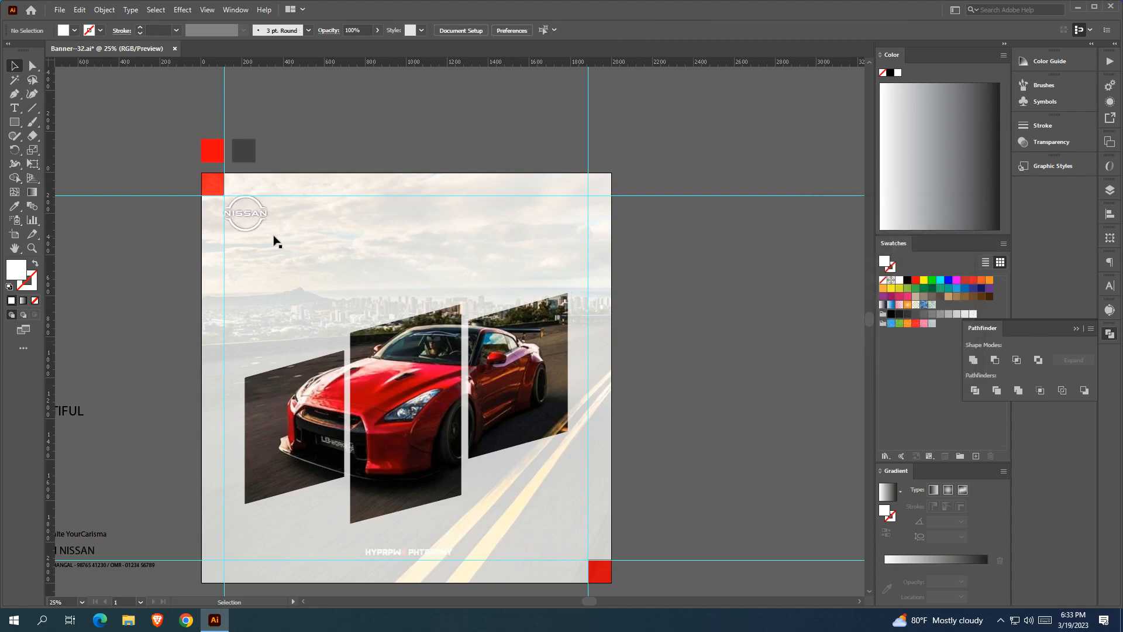
{"action": "left_click_drag", "start_coordinate": [265, 234], "coordinate": [270, 240]}
{"action": "left_click", "coordinate": [682, 307]}
Move the NISSAN, MAGNITE and BIG.BOLD.BEAUTIFUL texts onto the artboard above the car panels
{"action": "scroll", "coordinate": [682, 306], "scroll_direction": "down", "scroll_amount": 1}
{"action": "left_click_drag", "start_coordinate": [683, 302], "coordinate": [590, 264]}
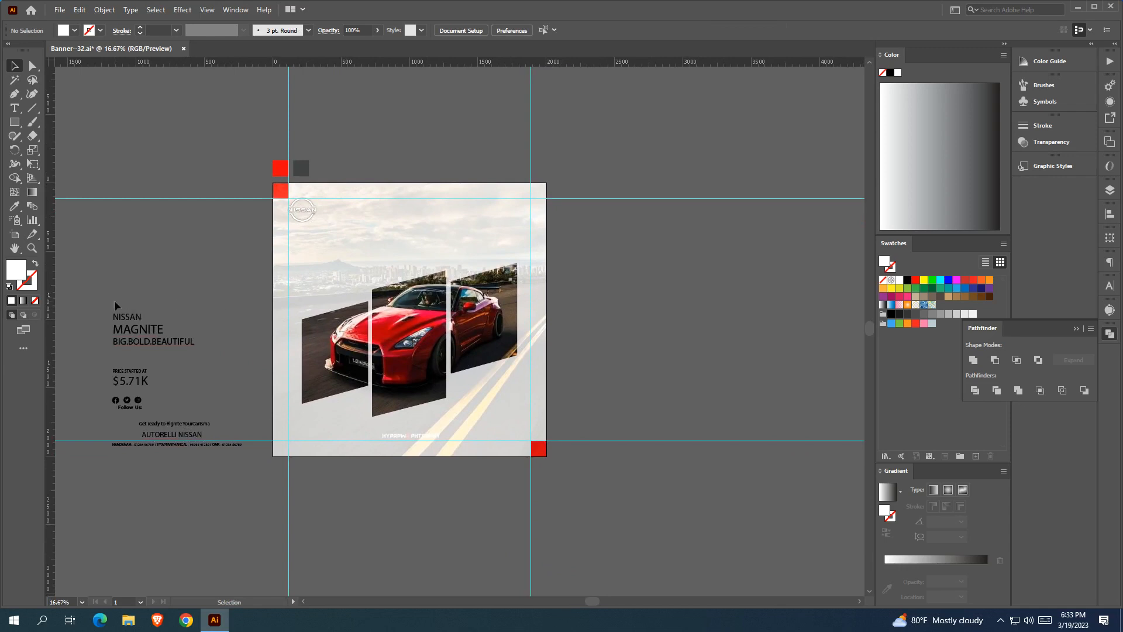
{"action": "left_click_drag", "start_coordinate": [165, 330], "coordinate": [440, 220]}
{"action": "scroll", "coordinate": [429, 226], "scroll_direction": "up", "scroll_amount": 1}
{"action": "left_click", "coordinate": [624, 278]}
{"action": "key", "text": "ctrl+z"}
Move the NISSAN and MAGNITE texts back off the artboard, leaving the BIG.BOLD.BEAUTIFUL slogan in place
{"action": "left_click", "coordinate": [398, 272]}
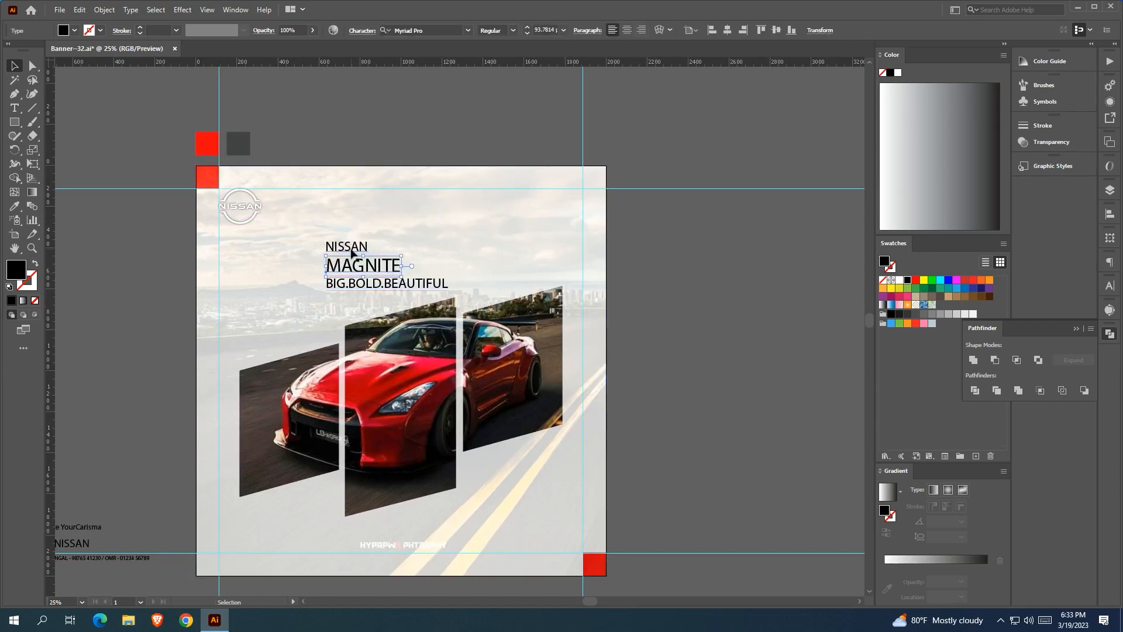
{"action": "left_click_drag", "start_coordinate": [363, 289], "coordinate": [337, 294]}
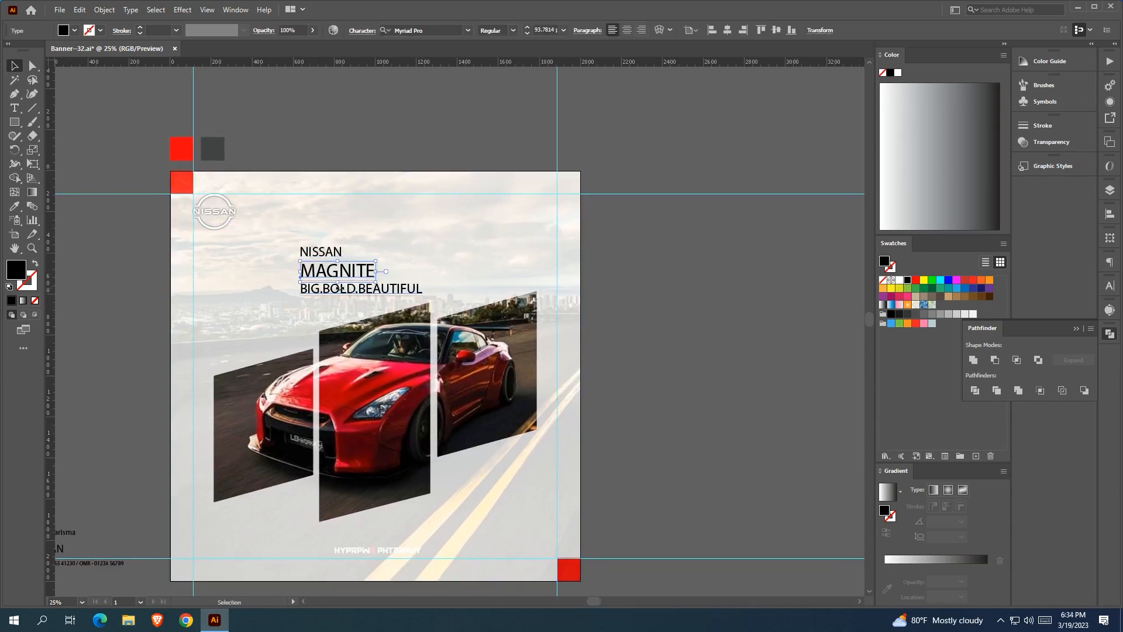
{"action": "left_click", "coordinate": [320, 253], "text": "shift"}
{"action": "left_click_drag", "start_coordinate": [319, 256], "coordinate": [105, 266]}
Set the BIG.BOLD.BEAUTIFUL slogan in Acumin Variable Concept with weight 668, width 70 and slant 2.4
{"action": "left_click", "coordinate": [355, 292]}
{"action": "left_click", "coordinate": [468, 30]}
{"action": "left_click", "coordinate": [456, 175]}
{"action": "left_click", "coordinate": [592, 29]}
{"action": "left_click_drag", "start_coordinate": [516, 95], "coordinate": [537, 68]}
{"action": "left_click_drag", "start_coordinate": [479, 125], "coordinate": [494, 128]}
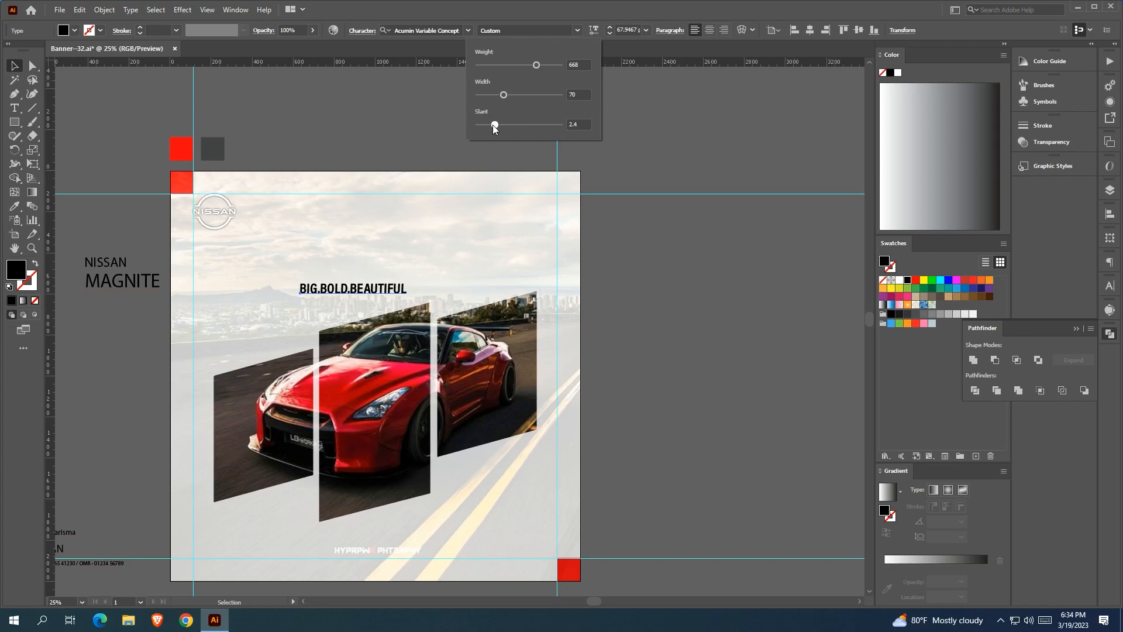
Try rotating the slogan by 15° and placing it along the slanted top edge of the middle panel
{"action": "left_click_drag", "start_coordinate": [402, 258], "coordinate": [436, 233]}
{"action": "left_click", "coordinate": [16, 149]}
{"action": "double_click", "coordinate": [16, 150]}
{"action": "left_click", "coordinate": [635, 279]}
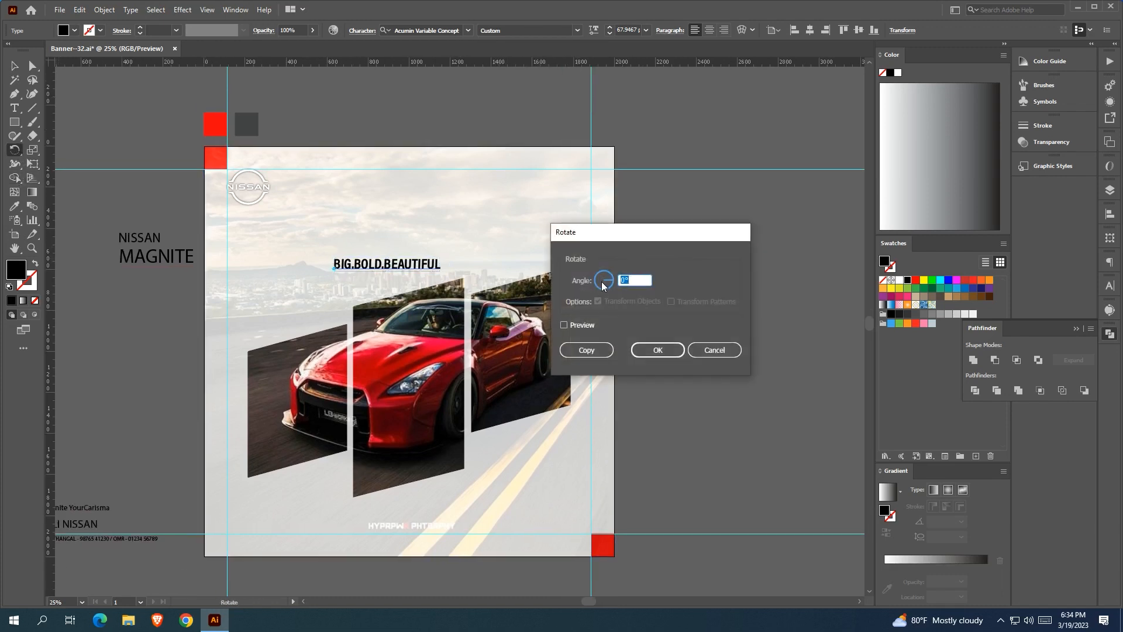
{"action": "type", "text": "15"}
{"action": "key", "text": "Return"}
{"action": "key", "text": "v"}
{"action": "left_click_drag", "start_coordinate": [380, 253], "coordinate": [410, 292]}
{"action": "scroll", "coordinate": [413, 295], "scroll_direction": "up", "scroll_amount": 2}
{"action": "scroll", "coordinate": [691, 324], "scroll_direction": "down", "scroll_amount": 1}
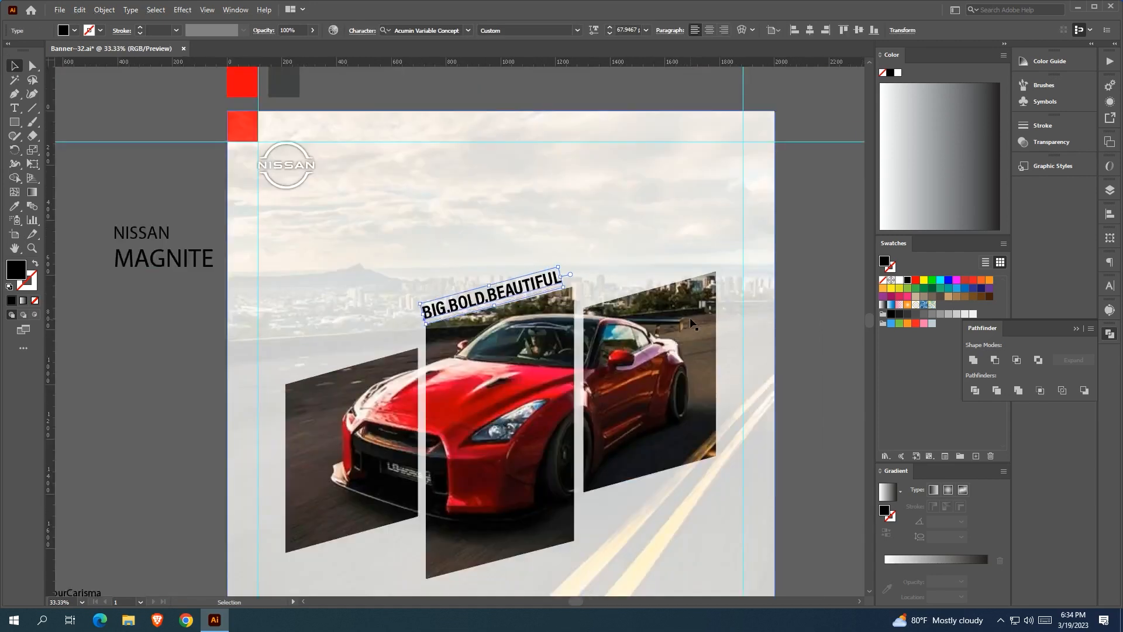
{"action": "left_click_drag", "start_coordinate": [690, 319], "coordinate": [585, 290]}
{"action": "key", "text": "ctrl+z"}
{"action": "key", "text": "ctrl+z"}
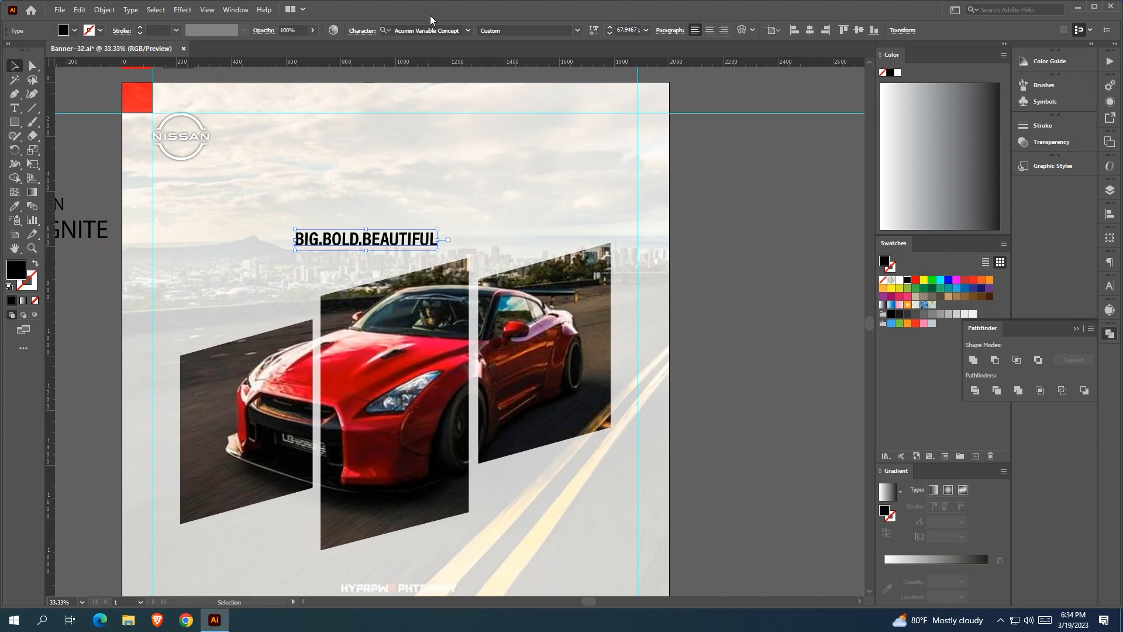
Raise the slant of the BIG.BOLD.BEAUTIFUL slogan to its maximum
{"action": "left_click", "coordinate": [593, 30]}
{"action": "left_click_drag", "start_coordinate": [492, 124], "coordinate": [694, 129]}
{"action": "left_click", "coordinate": [694, 130]}
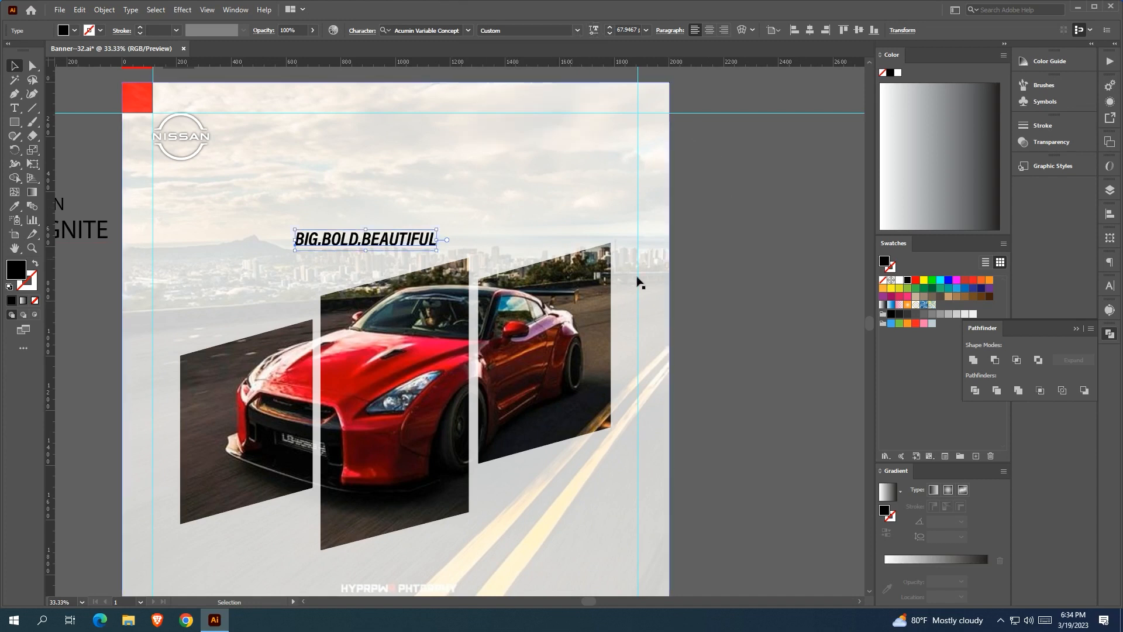
{"action": "left_click", "coordinate": [723, 280]}
{"action": "scroll", "coordinate": [723, 281], "scroll_direction": "down", "scroll_amount": 1}
{"action": "left_click_drag", "start_coordinate": [723, 278], "coordinate": [665, 258]}
Rotate the slanted slogan by 15° and move it above the gap between the first and middle panels
{"action": "left_click", "coordinate": [376, 234]}
{"action": "left_click", "coordinate": [14, 149]}
{"action": "double_click", "coordinate": [13, 151]}
{"action": "type", "text": "15"}
{"action": "key", "text": "Return"}
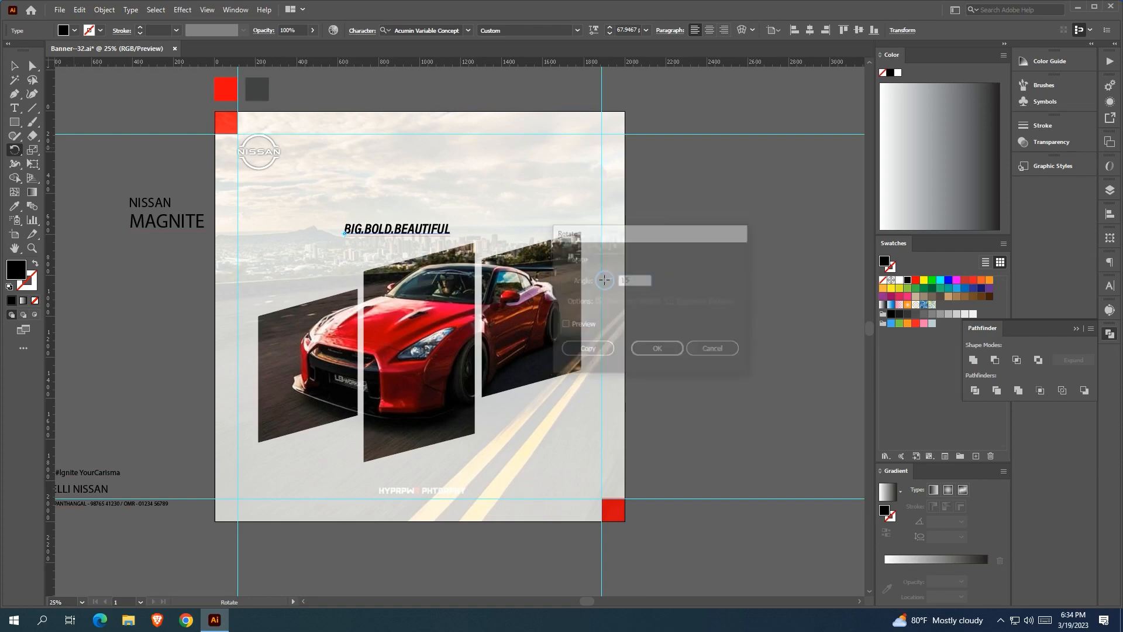
{"action": "key", "text": "v"}
{"action": "left_click", "coordinate": [389, 209]}
{"action": "scroll", "coordinate": [388, 211], "scroll_direction": "up", "scroll_amount": 1}
{"action": "left_click_drag", "start_coordinate": [388, 220], "coordinate": [334, 278]}
Move MAGNITE above the slogan and set it in Acumin Variable Concept with weight 692, width 66 and slant 12
{"action": "scroll", "coordinate": [412, 264], "scroll_direction": "down", "scroll_amount": 1}
{"action": "left_click_drag", "start_coordinate": [183, 236], "coordinate": [364, 255]}
{"action": "left_click", "coordinate": [468, 31]}
{"action": "left_click", "coordinate": [526, 108]}
{"action": "key", "text": "space"}
{"action": "left_click_drag", "start_coordinate": [672, 134], "coordinate": [617, 145]}
{"action": "left_click", "coordinate": [593, 30]}
{"action": "left_click_drag", "start_coordinate": [478, 125], "coordinate": [704, 125]}
{"action": "left_click_drag", "start_coordinate": [541, 94], "coordinate": [534, 71]}
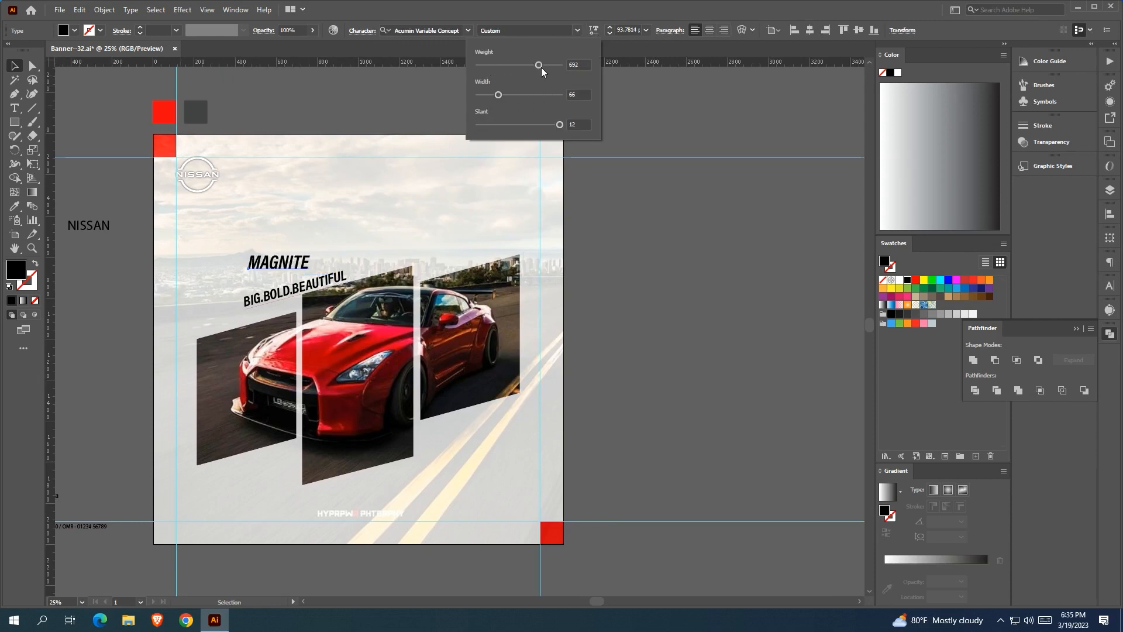
{"action": "left_click", "coordinate": [332, 251]}
Rotate MAGNITE to the slogan's angle, then position it just above the slogan and enlarge it to a similar width
{"action": "left_click", "coordinate": [13, 151]}
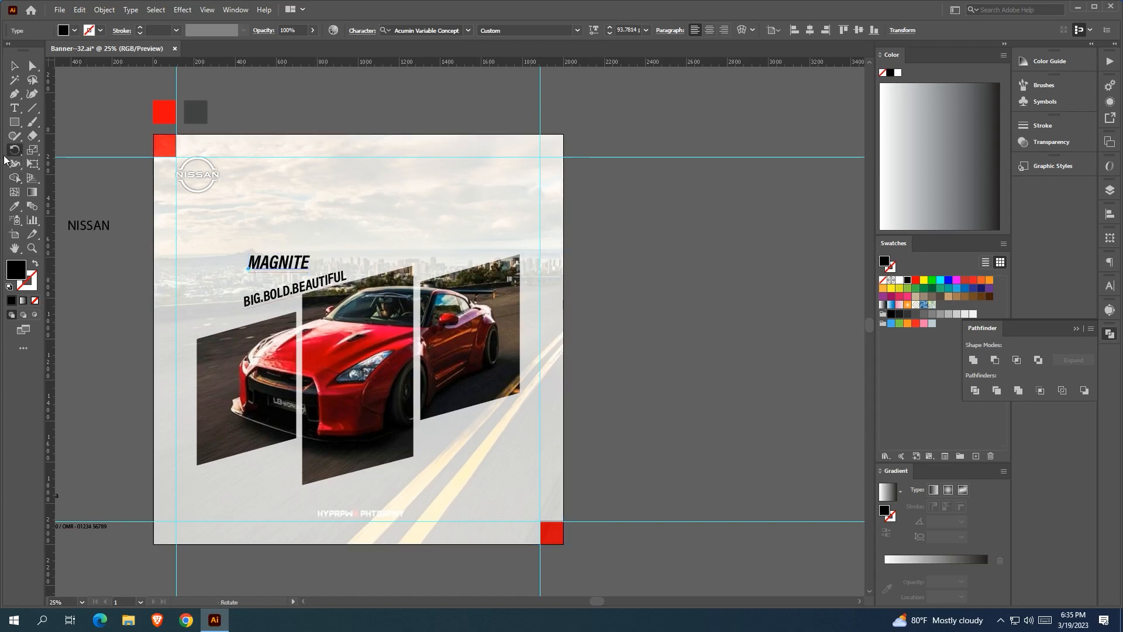
{"action": "double_click", "coordinate": [9, 153]}
{"action": "left_click", "coordinate": [657, 349]}
{"action": "key", "text": "v"}
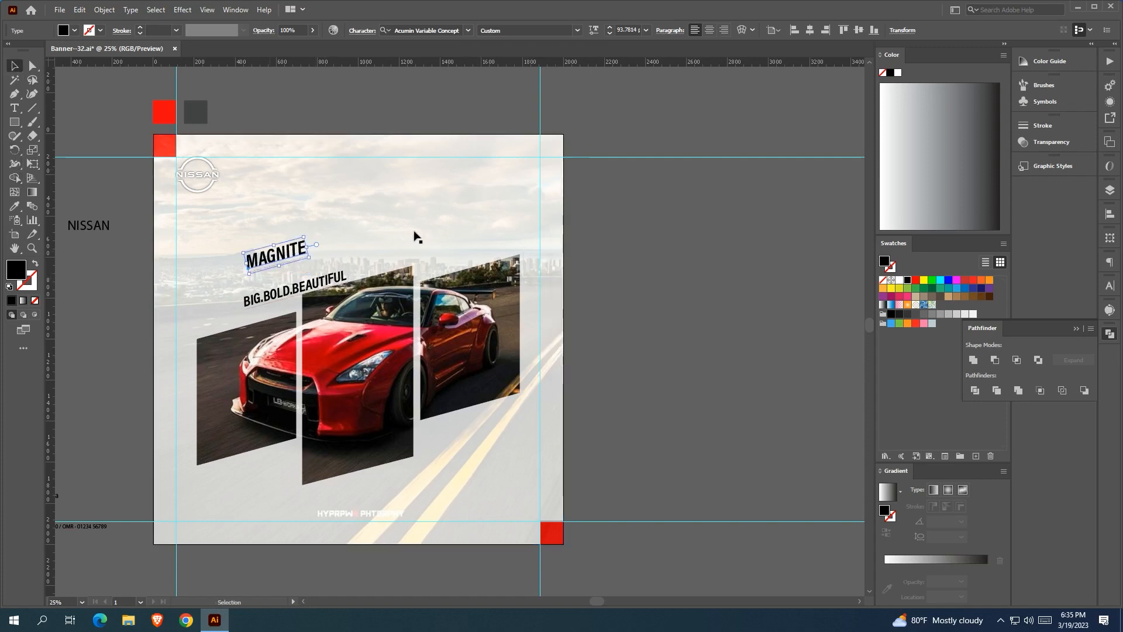
{"action": "key", "text": "ctrl+="}
{"action": "left_click_drag", "start_coordinate": [256, 266], "coordinate": [249, 286]}
{"action": "left_click_drag", "start_coordinate": [313, 259], "coordinate": [360, 220]}
{"action": "left_click", "coordinate": [713, 281]}
Enlarge MAGNITE slightly more and fine-tune its position directly over the slogan
{"action": "key", "text": "ctrl+-"}
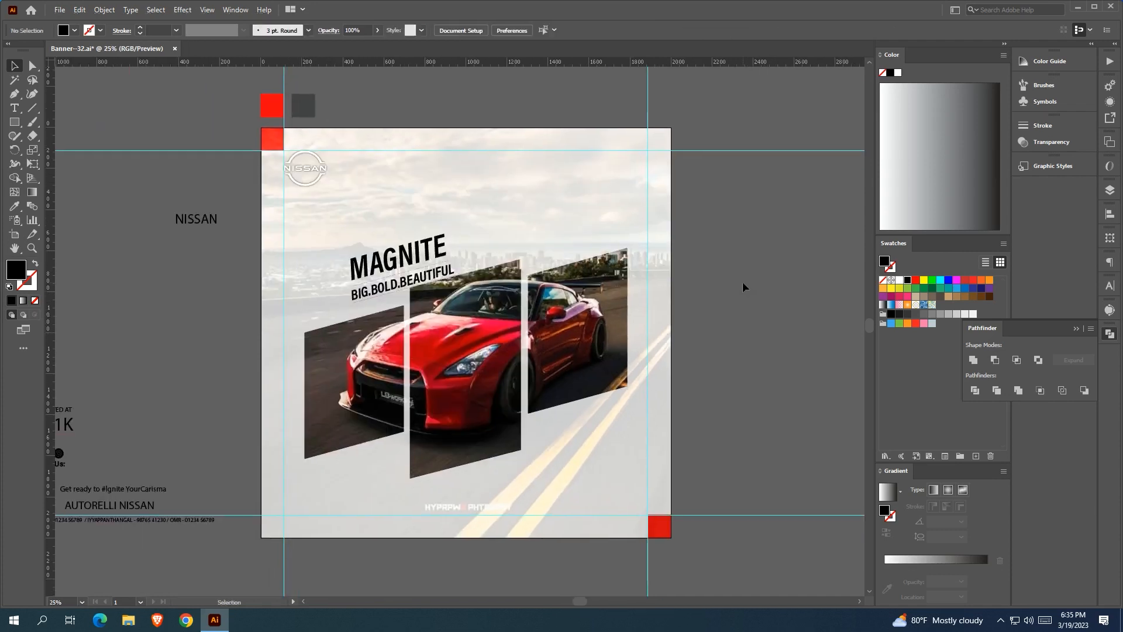
{"action": "key", "text": "ctrl+="}
{"action": "left_click", "coordinate": [395, 266]}
{"action": "left_click_drag", "start_coordinate": [481, 188], "coordinate": [475, 194]}
{"action": "left_click_drag", "start_coordinate": [438, 239], "coordinate": [440, 248]}
Move NISSAN above MAGNITE and set it in Acumin Variable Concept with slant 12, a heavier weight and a narrower width
{"action": "scroll", "coordinate": [530, 248], "scroll_direction": "down", "scroll_amount": 2}
{"action": "left_click", "coordinate": [700, 275]}
{"action": "left_click_drag", "start_coordinate": [701, 275], "coordinate": [641, 274]}
{"action": "left_click_drag", "start_coordinate": [273, 228], "coordinate": [387, 242]}
{"action": "left_click", "coordinate": [467, 30]}
{"action": "scroll", "coordinate": [526, 106], "scroll_direction": "up", "scroll_amount": 15}
{"action": "left_click", "coordinate": [526, 101]}
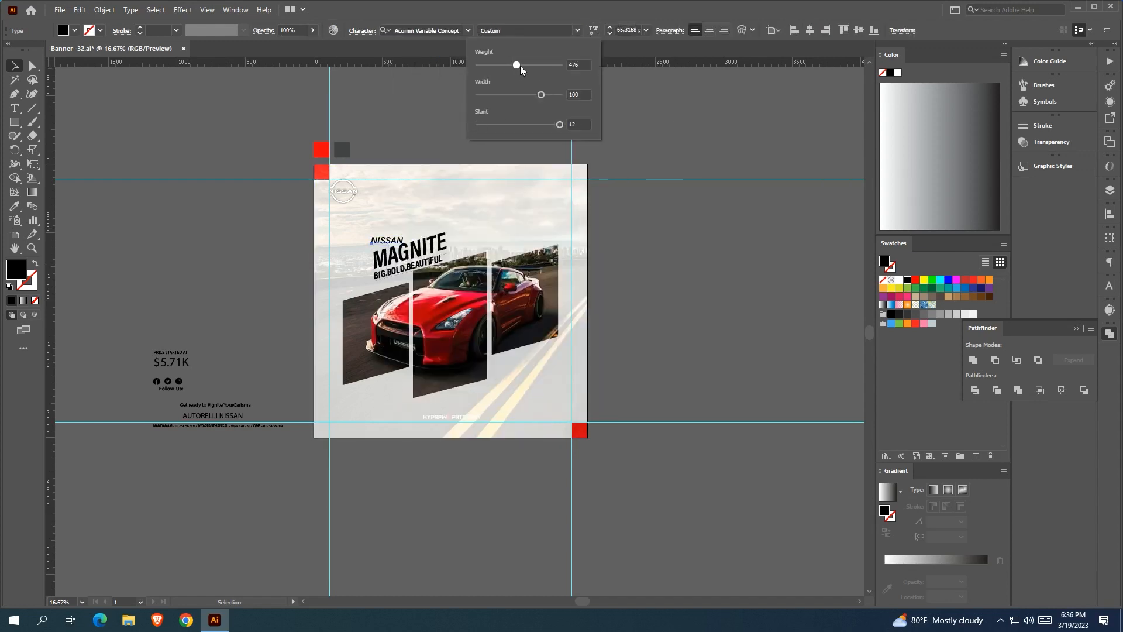
{"action": "left_click_drag", "start_coordinate": [515, 65], "coordinate": [520, 66]}
Rotate NISSAN to the same angle as MAGNITE and position it above the start of that word
{"action": "double_click", "coordinate": [15, 151]}
{"action": "left_click", "coordinate": [659, 352]}
{"action": "left_click", "coordinate": [14, 66]}
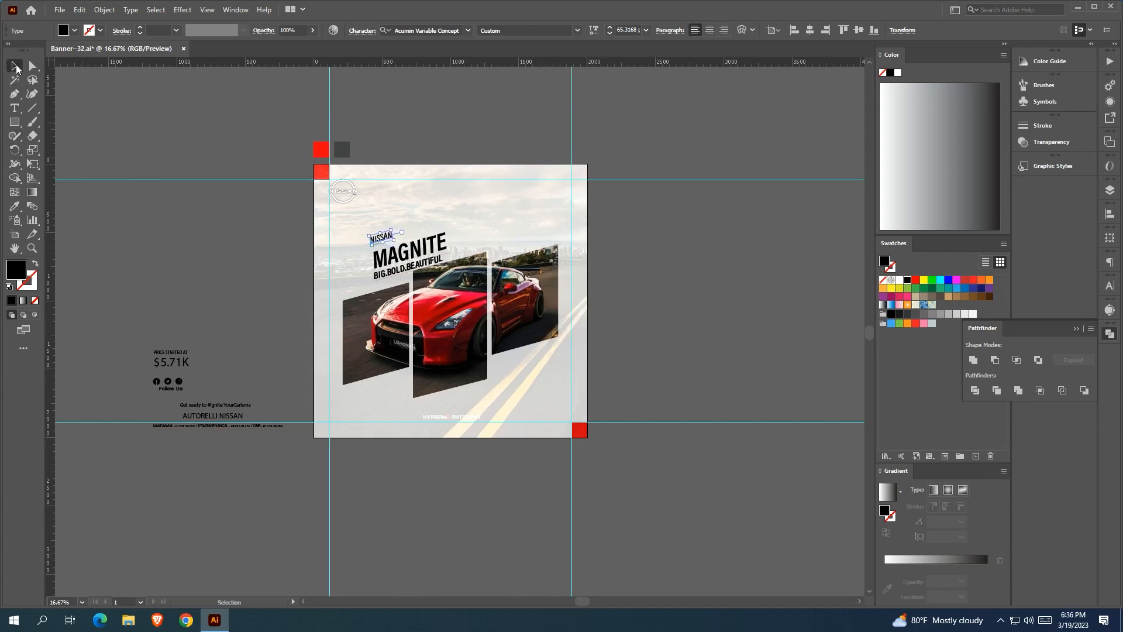
{"action": "left_click", "coordinate": [285, 232]}
{"action": "scroll", "coordinate": [295, 238], "scroll_direction": "up", "scroll_amount": 1}
{"action": "left_click_drag", "start_coordinate": [295, 238], "coordinate": [284, 232]}
{"action": "left_click", "coordinate": [364, 227]}
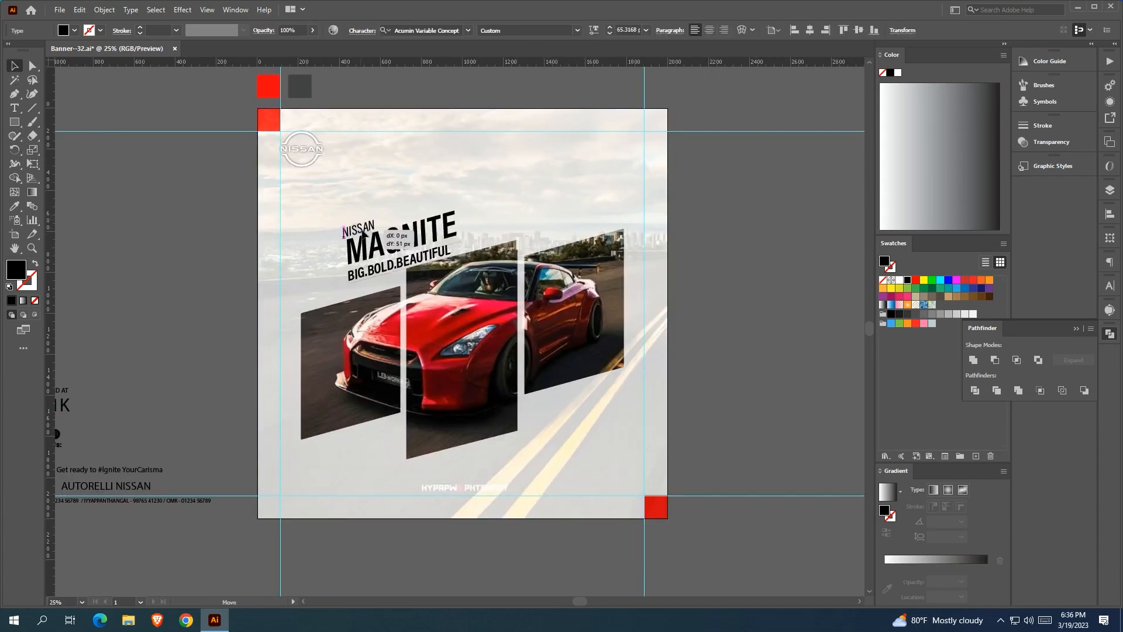
Enlarge NISSAN proportionally above MAGNITE to a font size of about 145 pt
{"action": "scroll", "coordinate": [373, 229], "scroll_direction": "up", "scroll_amount": 4}
{"action": "left_click_drag", "start_coordinate": [373, 230], "coordinate": [417, 208]}
{"action": "key", "text": "ctrl+z"}
{"action": "left_click_drag", "start_coordinate": [480, 164], "coordinate": [575, 110]}
{"action": "scroll", "coordinate": [575, 117], "scroll_direction": "down", "scroll_amount": 1}
{"action": "left_click_drag", "start_coordinate": [573, 155], "coordinate": [366, 196]}
{"action": "scroll", "coordinate": [364, 182], "scroll_direction": "down", "scroll_amount": 2}
{"action": "left_click", "coordinate": [754, 269]}
{"action": "scroll", "coordinate": [754, 268], "scroll_direction": "up", "scroll_amount": 1}
Align the start of NISSAN with MAGNITE's left edge and lower it until it sits just above that word
{"action": "left_click", "coordinate": [406, 296]}
{"action": "left_click", "coordinate": [378, 271], "text": "shift"}
{"action": "left_click_drag", "start_coordinate": [438, 227], "coordinate": [531, 130]}
{"action": "left_click", "coordinate": [556, 153]}
{"action": "scroll", "coordinate": [406, 256], "scroll_direction": "up", "scroll_amount": 2}
{"action": "left_click_drag", "start_coordinate": [193, 283], "coordinate": [193, 296]}
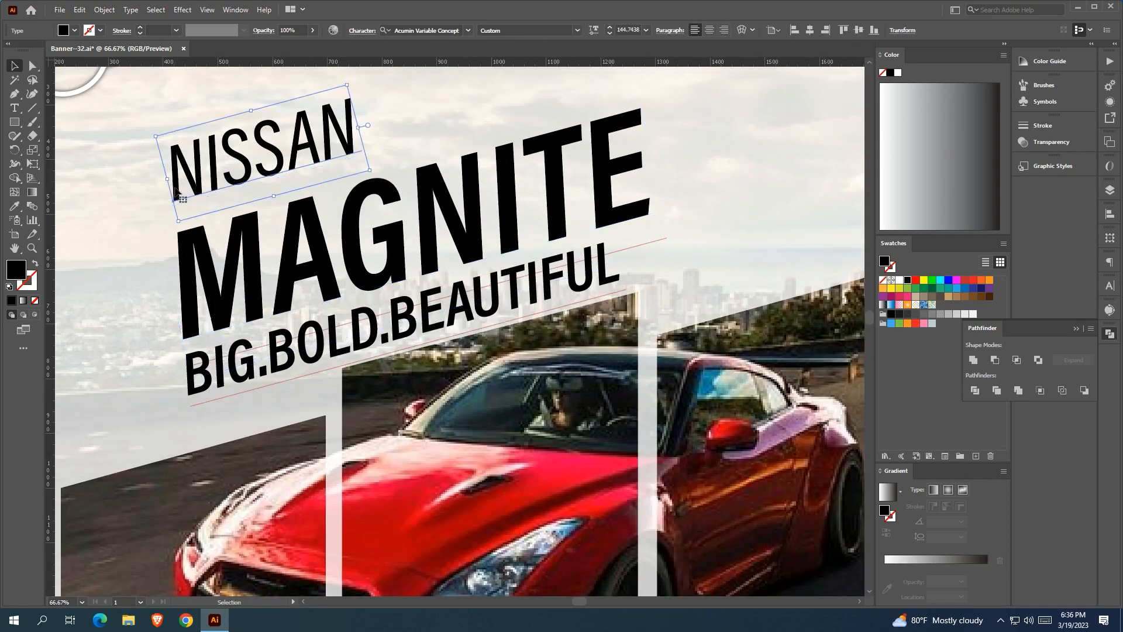
{"action": "left_click_drag", "start_coordinate": [181, 194], "coordinate": [181, 220]}
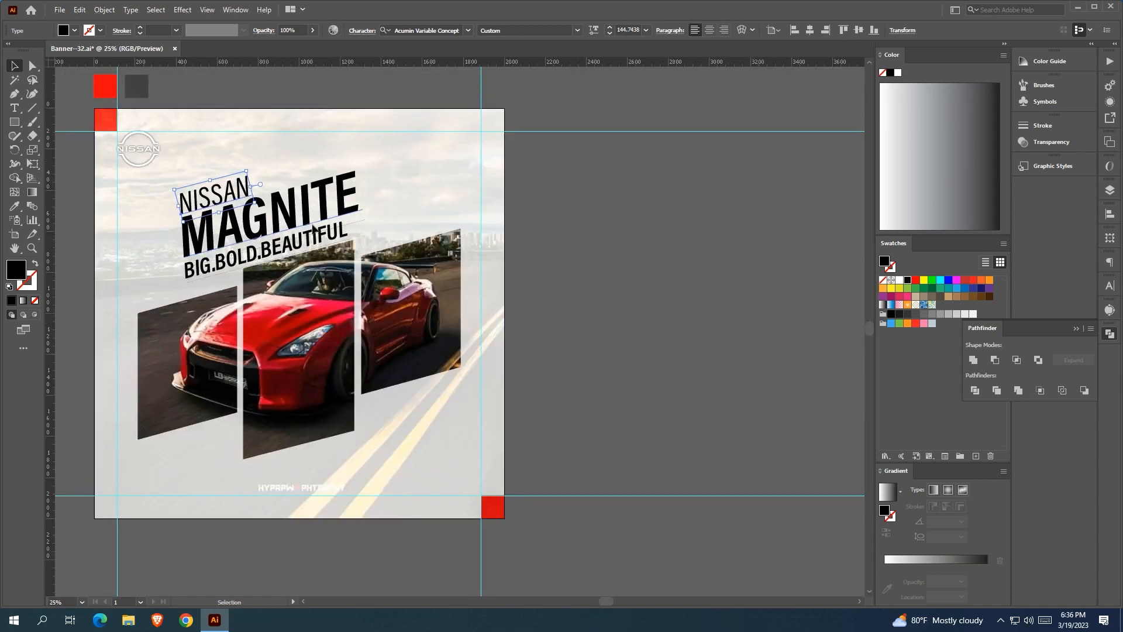
Give MAGNITE a slightly heavier variable-font weight
{"action": "left_click", "coordinate": [314, 229]}
{"action": "left_click", "coordinate": [594, 30]}
{"action": "left_click_drag", "start_coordinate": [539, 65], "coordinate": [546, 67]}
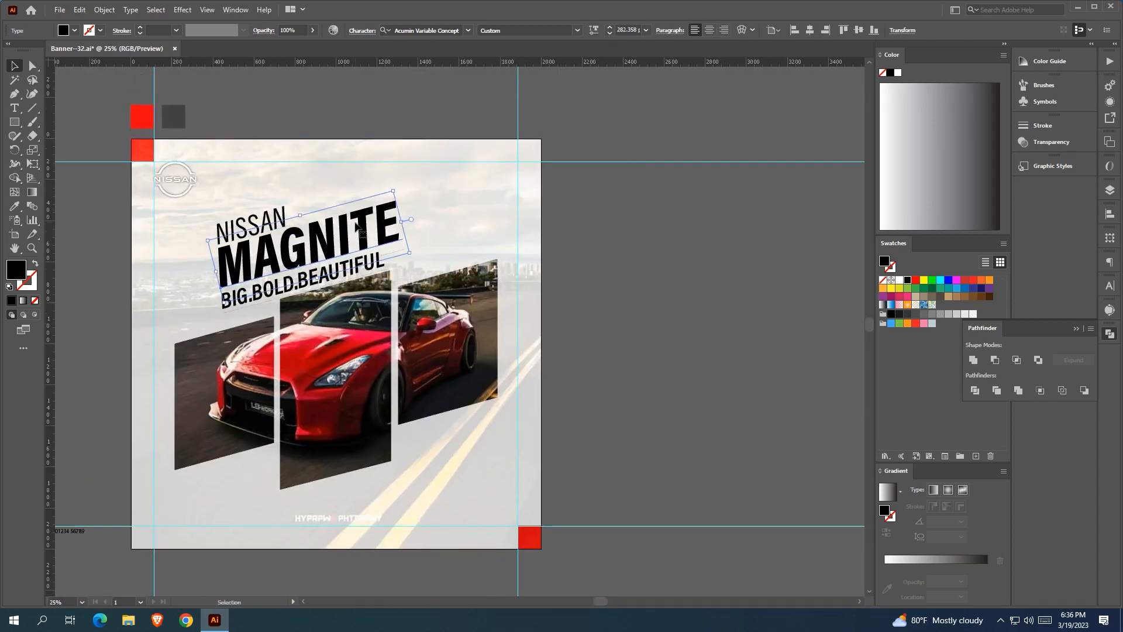
Recolour MAGNITE red by sampling the red reference square above the artboard with the Eyedropper
{"action": "left_click", "coordinate": [14, 208]}
{"action": "left_click", "coordinate": [142, 114]}
{"action": "key", "text": "v"}
{"action": "left_click", "coordinate": [299, 99]}
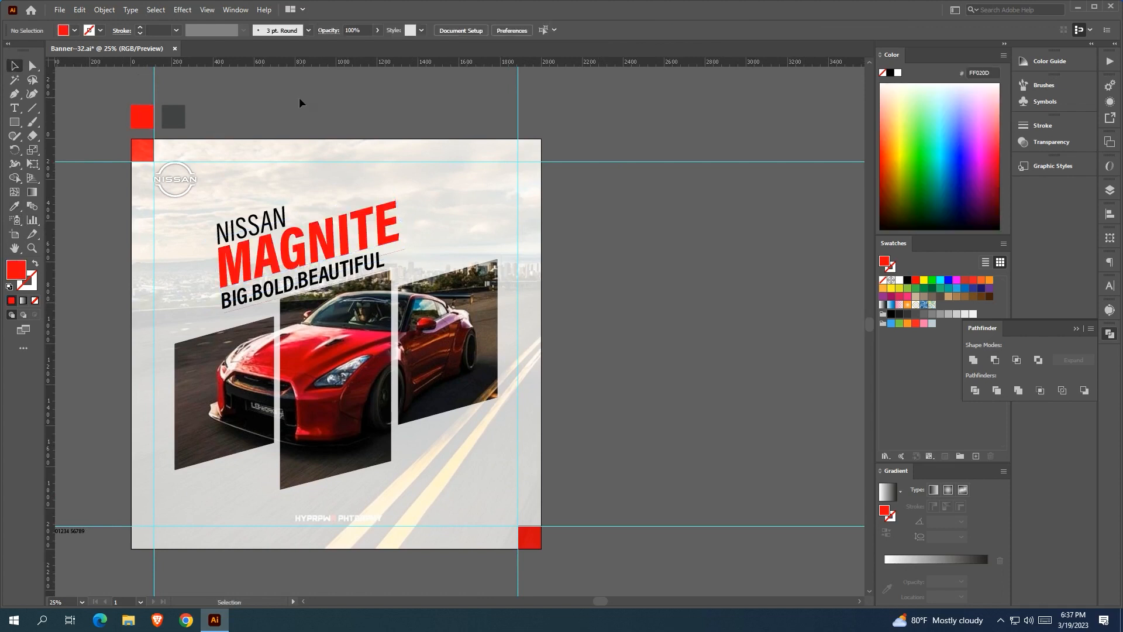
Increase NISSAN's font weight and copy the BIG.BOLD.BEAUTIFUL slogan's type formatting onto it with the Eyedropper
{"action": "scroll", "coordinate": [381, 163], "scroll_direction": "down", "scroll_amount": 1}
{"action": "left_click", "coordinate": [305, 203]}
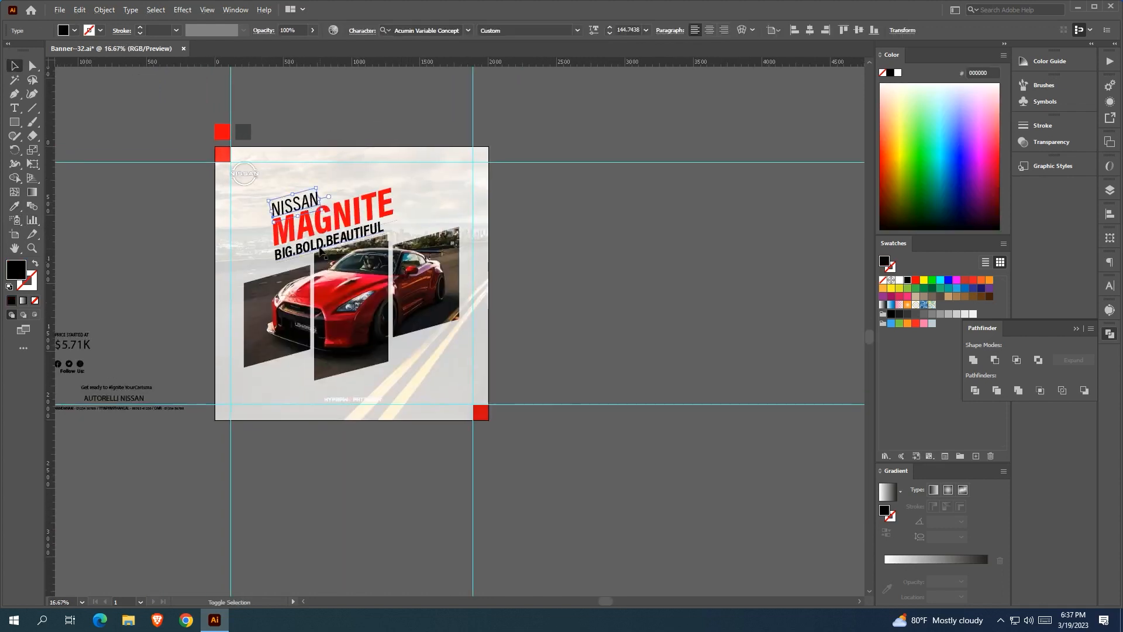
{"action": "left_click", "coordinate": [593, 31]}
{"action": "left_click_drag", "start_coordinate": [518, 65], "coordinate": [526, 66]}
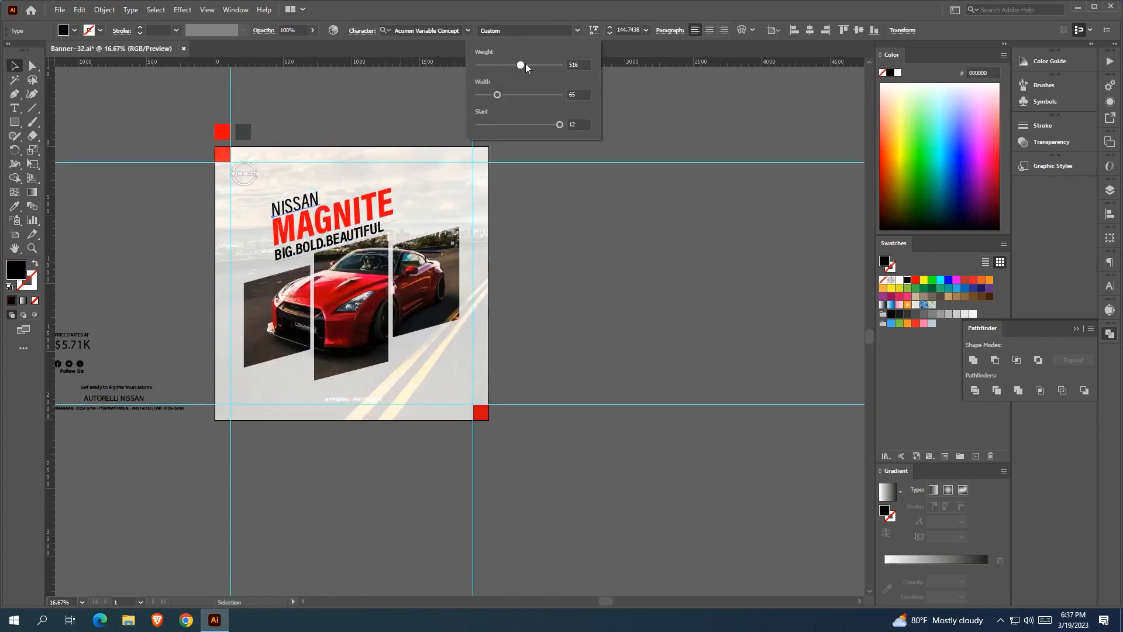
{"action": "key", "text": "i"}
{"action": "left_click", "coordinate": [318, 243]}
{"action": "left_click", "coordinate": [15, 66]}
{"action": "left_click", "coordinate": [146, 233]}
{"action": "mouse_move", "coordinate": [155, 255]}
{"action": "left_mouse_down"}
{"action": "mouse_move", "coordinate": [205, 267]}
{"action": "mouse_move", "coordinate": [202, 253]}
{"action": "mouse_move", "coordinate": [176, 257]}
{"action": "left_mouse_up"}
{"action": "left_click", "coordinate": [325, 228]}
Change the red reference square's fill to EF1424 and apply that red to MAGNITE
{"action": "left_click", "coordinate": [245, 132]}
{"action": "double_click", "coordinate": [20, 269]}
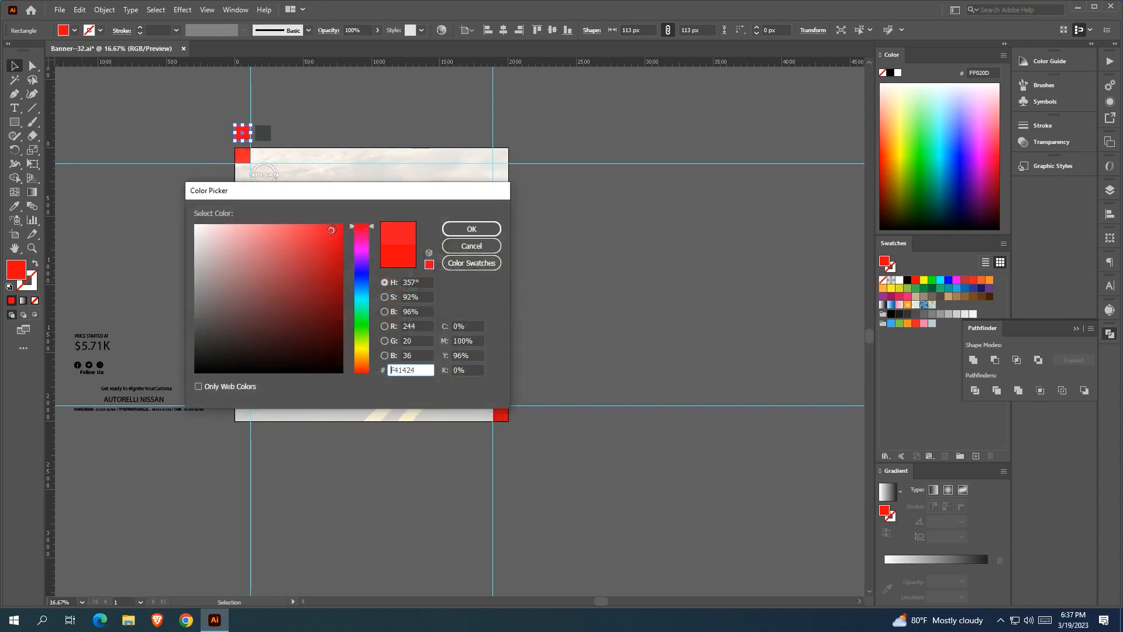
{"action": "left_click", "coordinate": [490, 232]}
{"action": "left_click", "coordinate": [559, 240]}
{"action": "left_click", "coordinate": [301, 222]}
{"action": "left_click", "coordinate": [15, 207]}
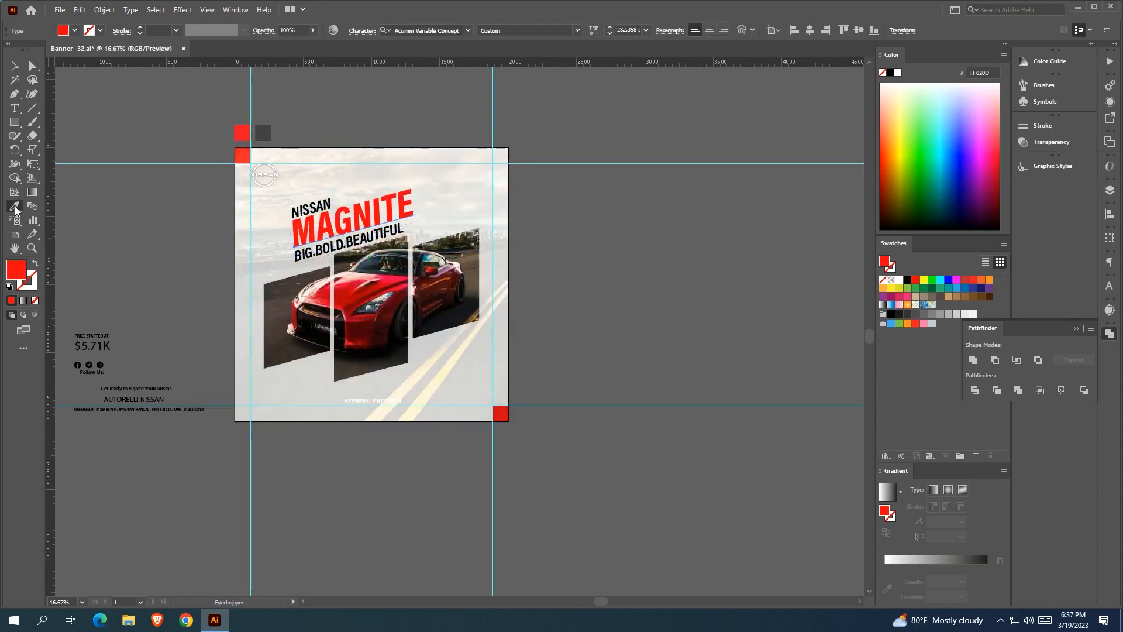
{"action": "left_click", "coordinate": [15, 66]}
{"action": "left_click", "coordinate": [236, 133]}
{"action": "double_click", "coordinate": [15, 269]}
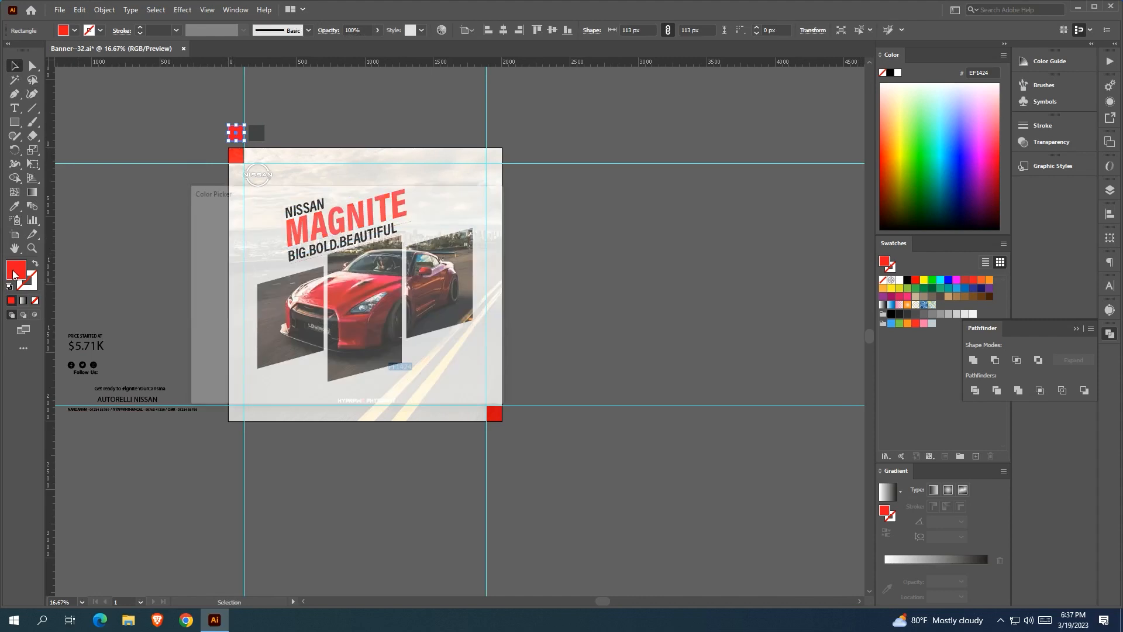
{"action": "left_click", "coordinate": [422, 370]}
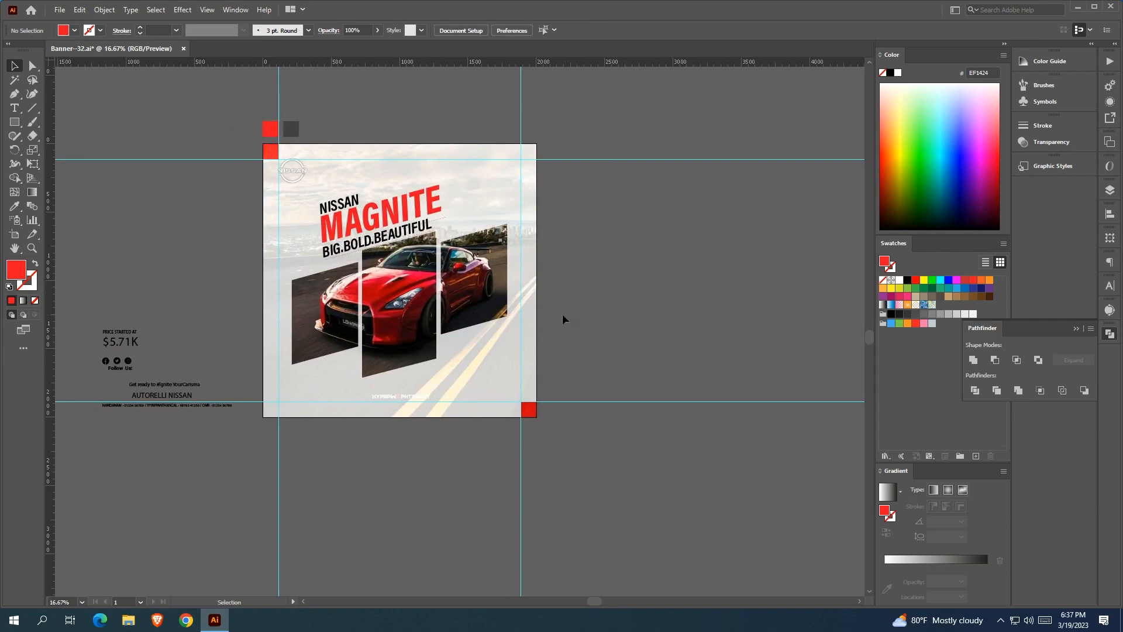
{"action": "mouse_move", "coordinate": [249, 330]}
{"action": "left_mouse_down"}
{"action": "mouse_move", "coordinate": [285, 313]}
{"action": "mouse_move", "coordinate": [280, 335]}
{"action": "mouse_move", "coordinate": [252, 330]}
{"action": "left_mouse_up"}
{"action": "scroll", "coordinate": [341, 258], "scroll_direction": "up", "scroll_amount": 2}
{"action": "left_click_drag", "start_coordinate": [340, 252], "coordinate": [296, 256]}
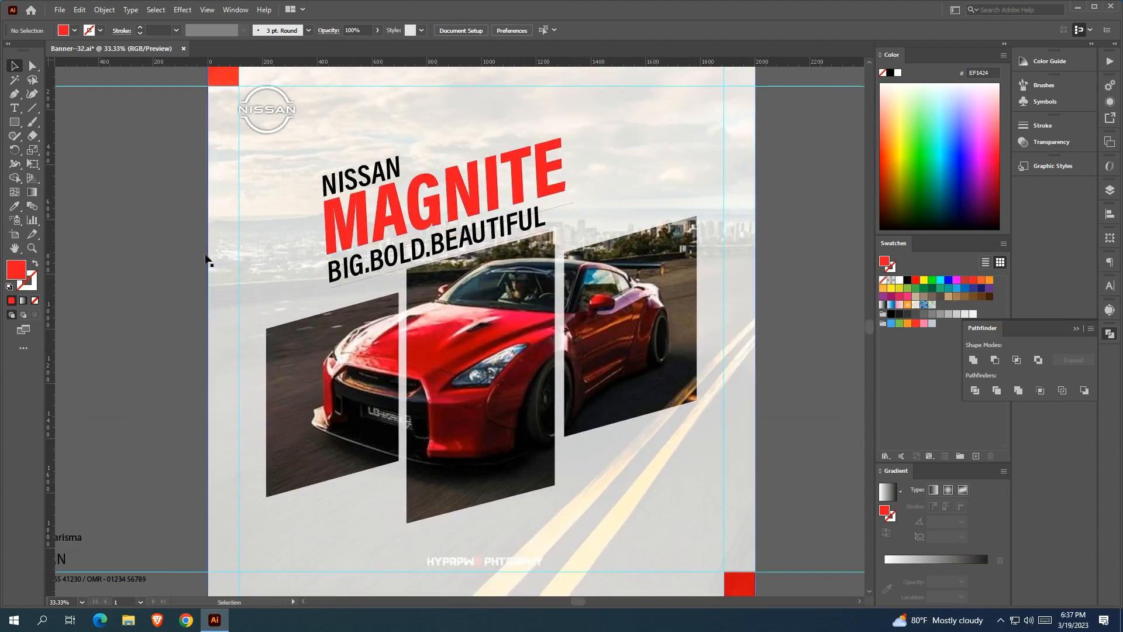
{"action": "left_click", "coordinate": [14, 122]}
{"action": "left_click", "coordinate": [59, 155]}
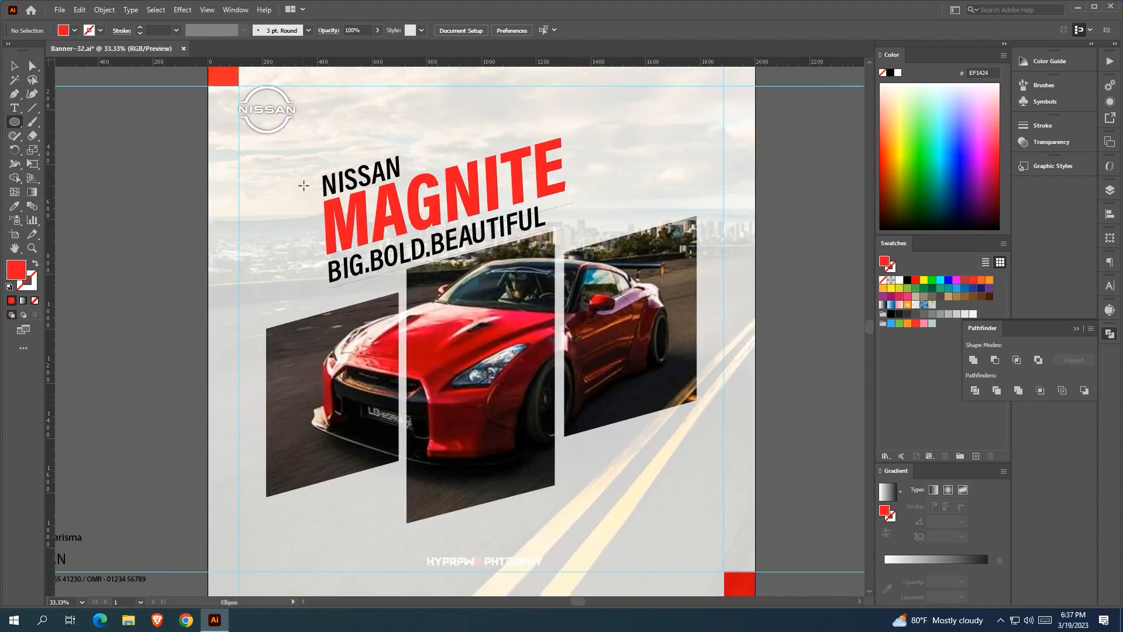
{"action": "left_click_drag", "start_coordinate": [299, 180], "coordinate": [304, 190]}
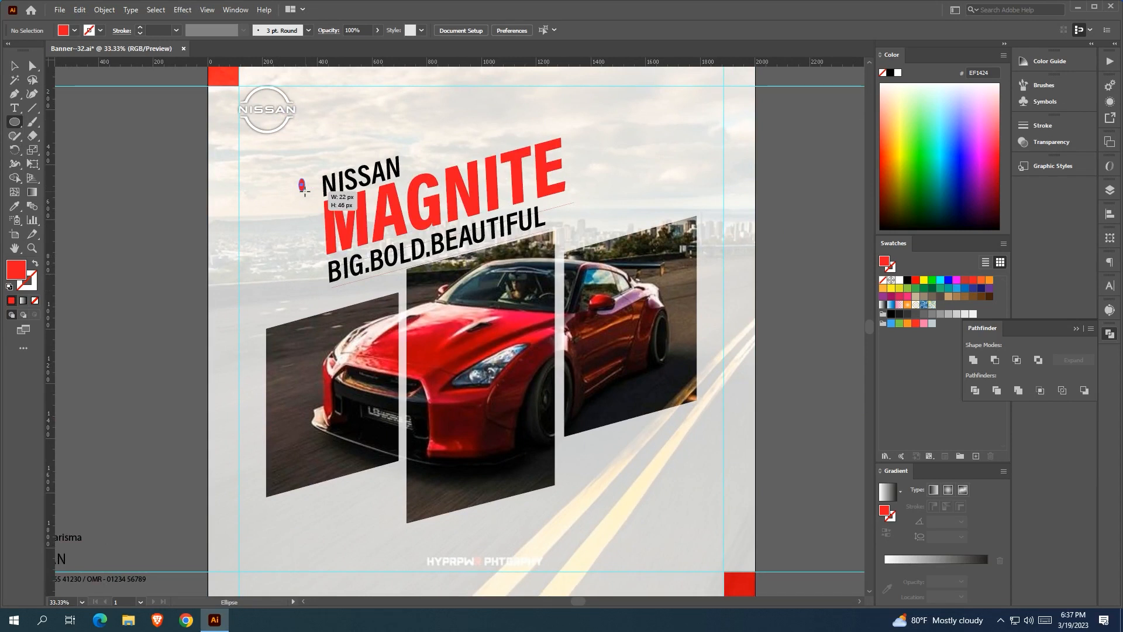
{"action": "left_click", "coordinate": [15, 67]}
{"action": "left_click", "coordinate": [259, 213]}
{"action": "scroll", "coordinate": [259, 213], "scroll_direction": "up", "scroll_amount": 2}
{"action": "key", "text": "ctrl+z"}
{"action": "scroll", "coordinate": [184, 223], "scroll_direction": "down", "scroll_amount": 1}
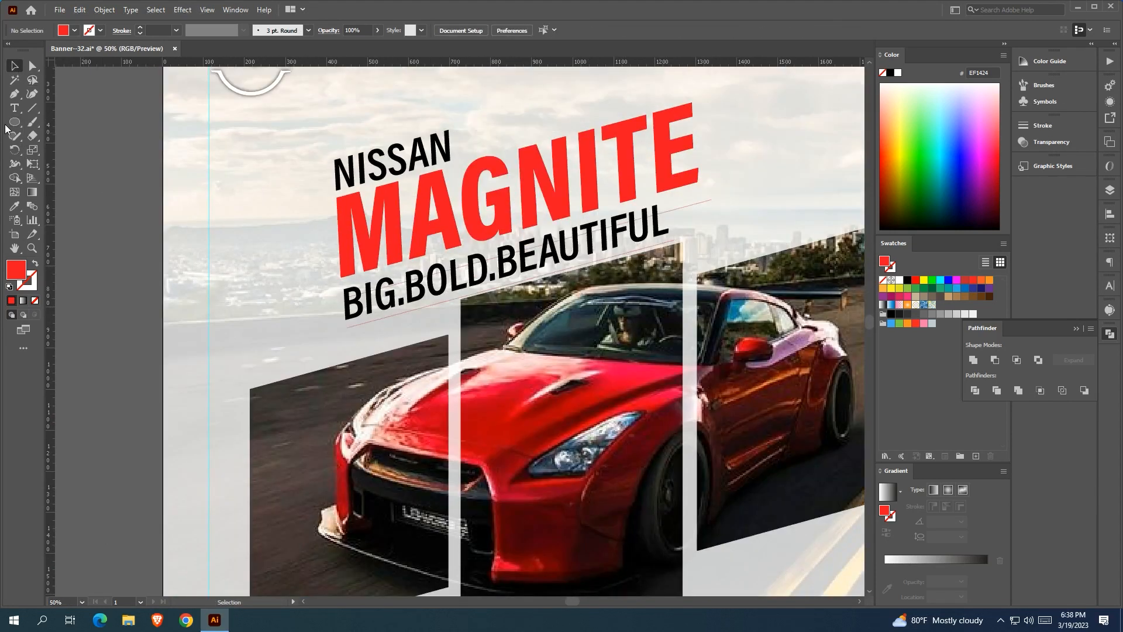
Draw a 22 px red circle beside NISSAN and repeat it downward into an evenly spaced column of seven dots
{"action": "mouse_move", "coordinate": [293, 193]}
{"action": "left_mouse_down"}
{"action": "mouse_move", "coordinate": [313, 166]}
{"action": "mouse_move", "coordinate": [316, 197]}
{"action": "left_mouse_up"}
{"action": "left_click", "coordinate": [15, 67]}
{"action": "scroll", "coordinate": [296, 221], "scroll_direction": "up", "scroll_amount": 1}
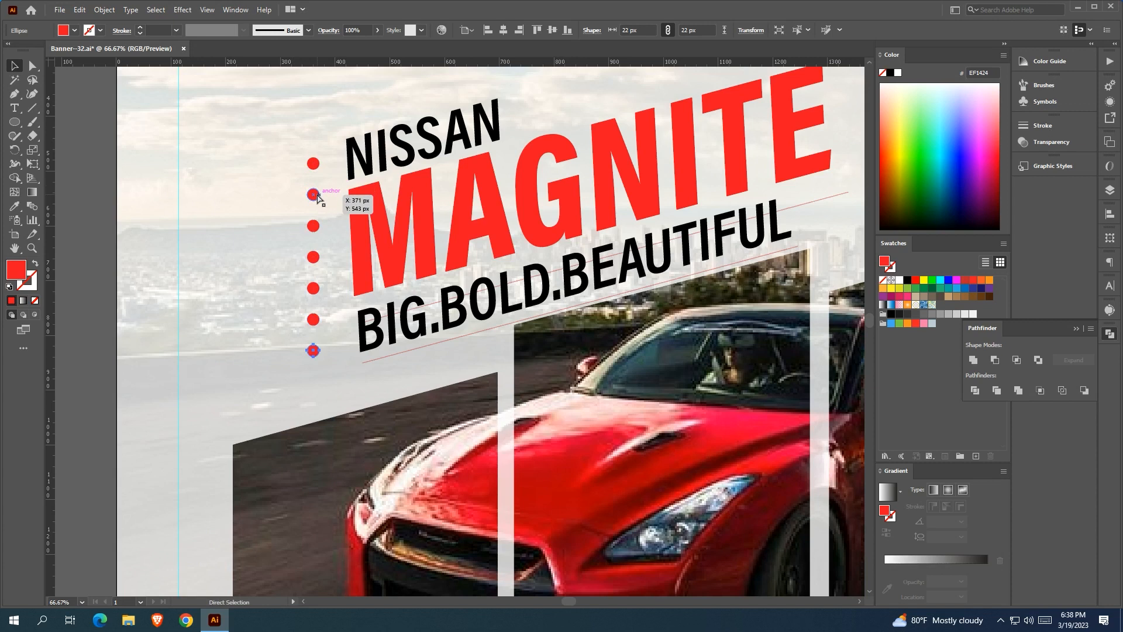
Select all seven dots and duplicate the column sideways to make three evenly spaced columns, grouping the copied dots
{"action": "left_click", "coordinate": [314, 318], "text": "shift"}
{"action": "left_click", "coordinate": [313, 287], "text": "shift"}
{"action": "left_click", "coordinate": [314, 257], "text": "shift"}
{"action": "left_click", "coordinate": [314, 225], "text": "shift"}
{"action": "left_click", "coordinate": [313, 194], "text": "shift"}
{"action": "left_click", "coordinate": [313, 164], "text": "shift"}
{"action": "left_click_drag", "start_coordinate": [311, 168], "coordinate": [264, 168]}
{"action": "key", "text": "ctrl+g"}
Group the seven dots of the original column nearest the headline
{"action": "left_click", "coordinate": [313, 163]}
{"action": "left_click", "coordinate": [312, 194], "text": "shift"}
{"action": "left_click", "coordinate": [314, 226], "text": "shift"}
{"action": "left_click", "coordinate": [312, 256], "text": "shift"}
{"action": "left_click", "coordinate": [313, 288], "text": "shift"}
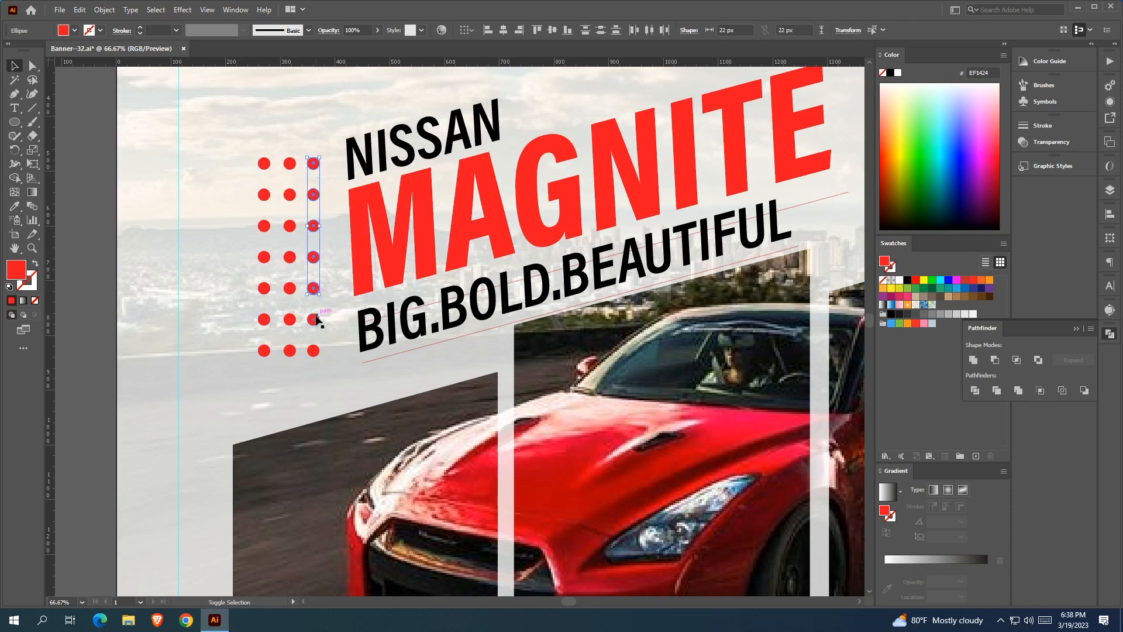
{"action": "left_click", "coordinate": [313, 350], "text": "shift"}
{"action": "scroll", "coordinate": [313, 351], "scroll_direction": "down", "scroll_amount": 2, "text": "alt"}
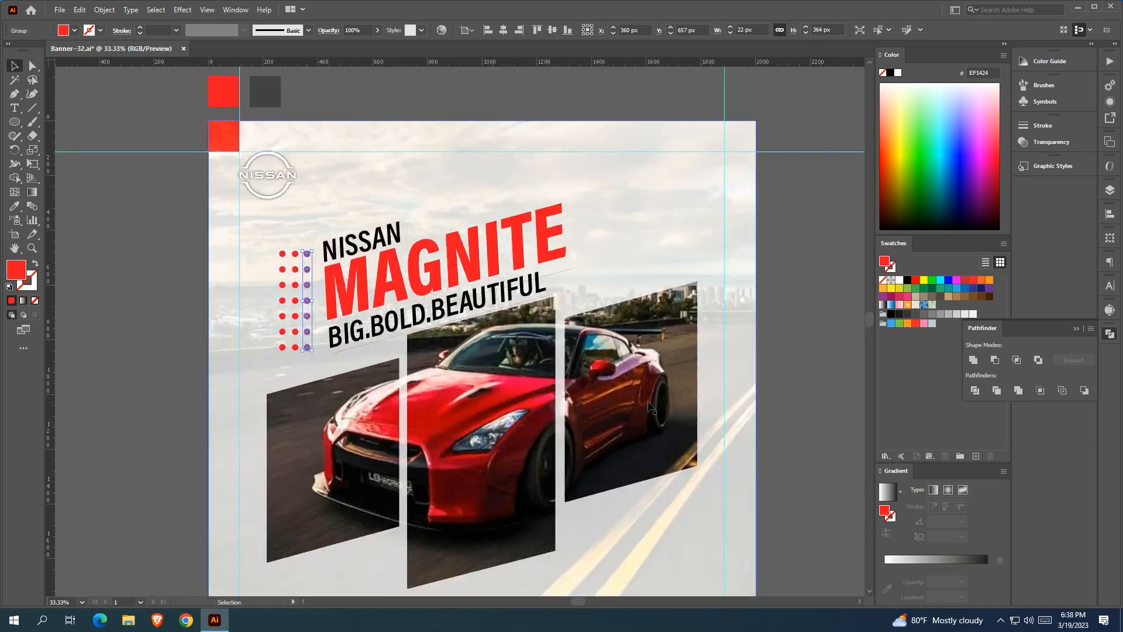
Select the three dot columns together, tilt them slightly counterclockwise and position them beside the headline text
{"action": "left_click", "coordinate": [798, 380]}
{"action": "left_click_drag", "start_coordinate": [798, 375], "coordinate": [786, 372]}
{"action": "left_click", "coordinate": [294, 253]}
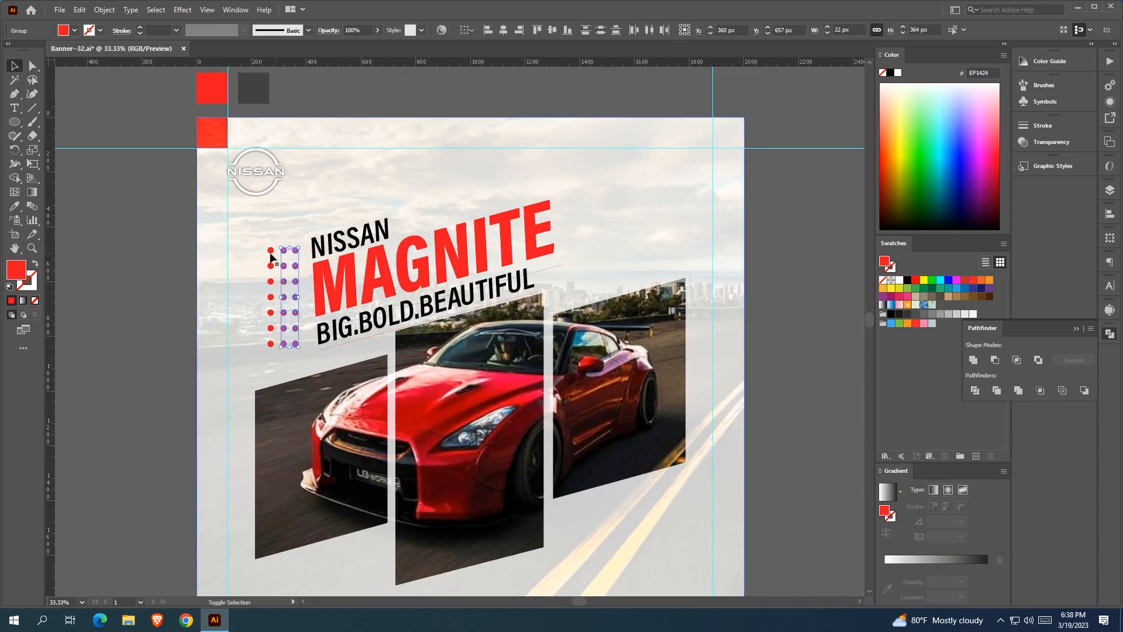
{"action": "scroll", "coordinate": [292, 249], "scroll_direction": "up", "scroll_amount": 2}
{"action": "left_click_drag", "start_coordinate": [311, 244], "coordinate": [302, 237]}
{"action": "left_click_drag", "start_coordinate": [288, 444], "coordinate": [288, 447]}
{"action": "left_click_drag", "start_coordinate": [296, 237], "coordinate": [300, 239]}
{"action": "scroll", "coordinate": [300, 240], "scroll_direction": "down", "scroll_amount": 3}
{"action": "left_click", "coordinate": [742, 367]}
{"action": "left_click_drag", "start_coordinate": [742, 367], "coordinate": [712, 348]}
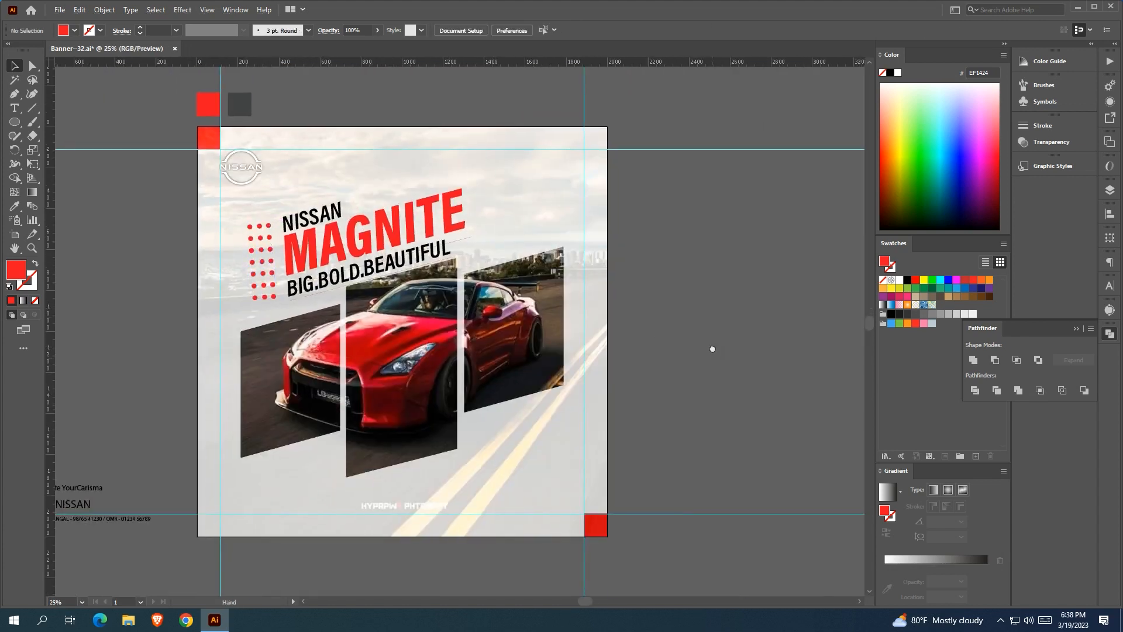
Move the social icons with Follow Us to the artboard's upper-right margin corner and recolour them with the reference red
{"action": "scroll", "coordinate": [713, 348], "scroll_direction": "down", "scroll_amount": 1}
{"action": "left_click_drag", "start_coordinate": [639, 314], "coordinate": [635, 252]}
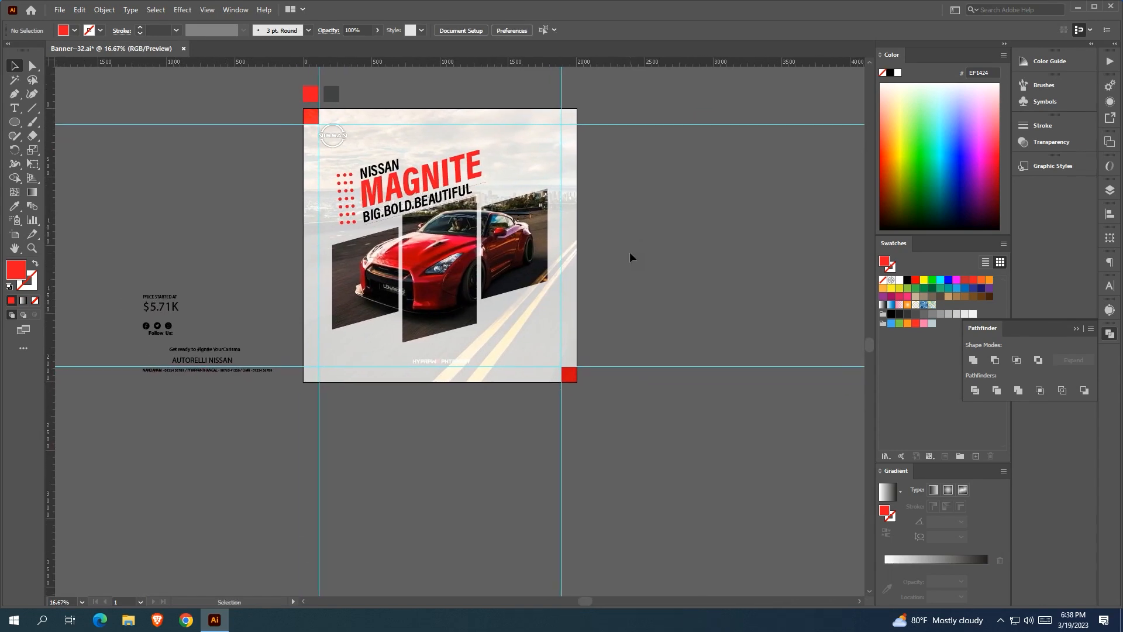
{"action": "scroll", "coordinate": [591, 255], "scroll_direction": "left", "scroll_amount": 1}
{"action": "left_click", "coordinate": [168, 332]}
{"action": "left_click_drag", "start_coordinate": [168, 332], "coordinate": [557, 135]}
{"action": "left_click", "coordinate": [17, 205]}
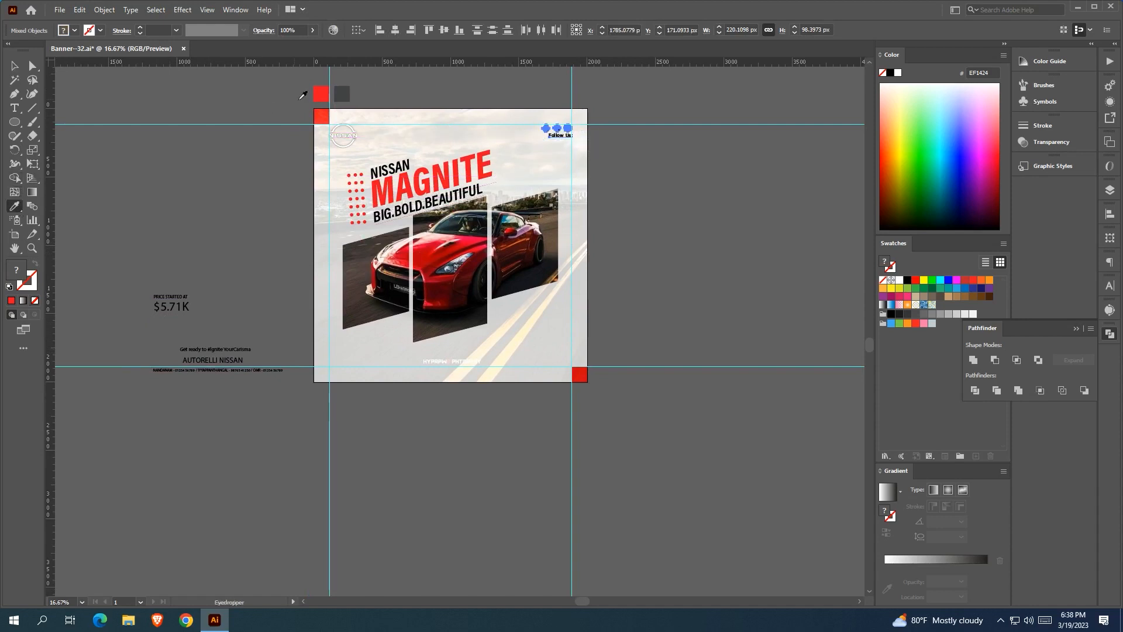
{"action": "key", "text": "ctrl+equal"}
{"action": "key", "text": "ctrl+equal"}
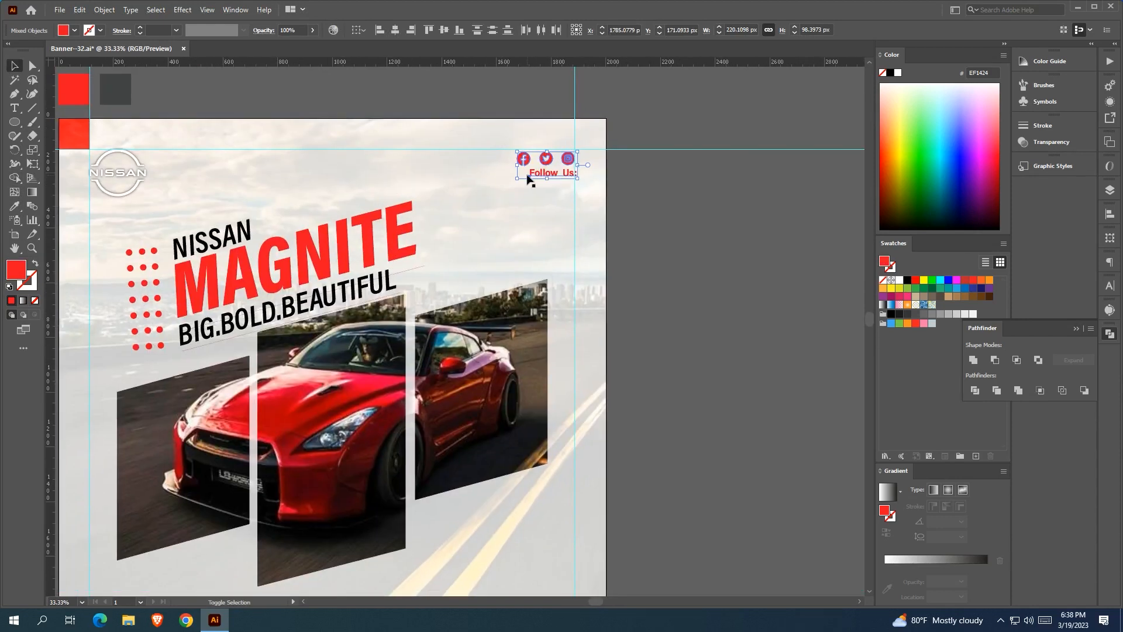
Enlarge the social icons and Follow Us to about 298 px wide and nudge them against the top and right margin guides
{"action": "left_click_drag", "start_coordinate": [546, 182], "coordinate": [541, 182]}
{"action": "key", "text": "Up"}
{"action": "key", "text": "Up"}
{"action": "key", "text": "Up"}
{"action": "key", "text": "Up"}
{"action": "key", "text": "Up"}
{"action": "key", "text": "Up"}
{"action": "key", "text": "Up"}
{"action": "key", "text": "Up"}
{"action": "key", "text": "Up"}
{"action": "key", "text": "Up"}
{"action": "key", "text": "Right"}
{"action": "key", "text": "Right"}
{"action": "key", "text": "Right"}
{"action": "key", "text": "Right"}
{"action": "key", "text": "Right"}
{"action": "key", "text": "Right"}
{"action": "key", "text": "Right"}
{"action": "key", "text": "Right"}
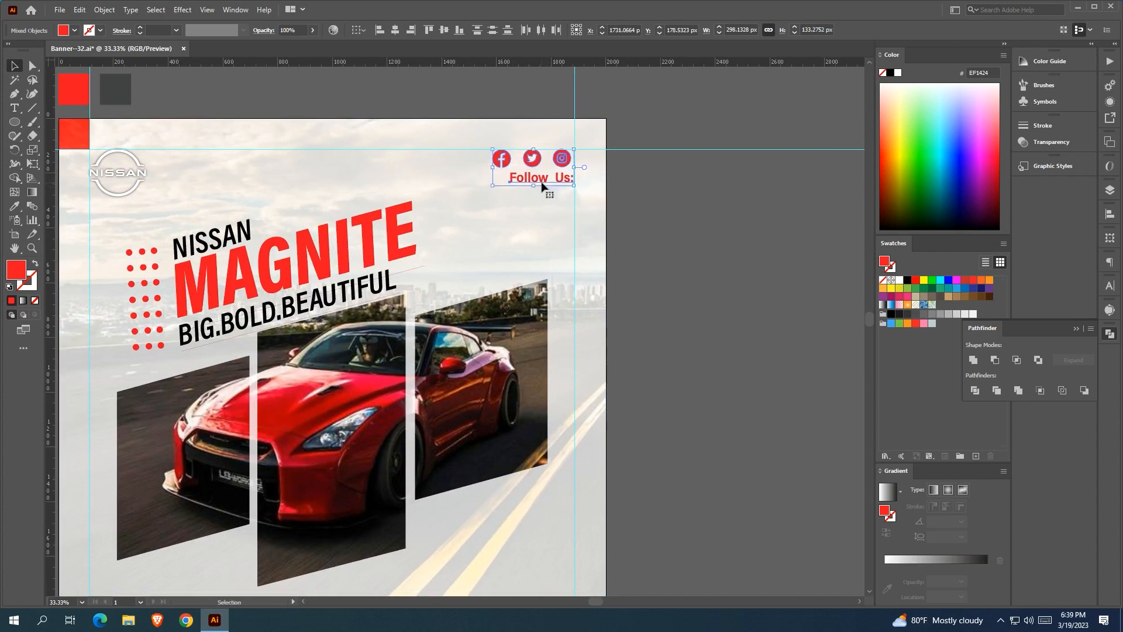
{"action": "left_click", "coordinate": [649, 265]}
Draw a small red rectangle below the slogan and slant it into a parallelogram of about 46 × 58 px
{"action": "scroll", "coordinate": [649, 265], "scroll_direction": "down", "scroll_amount": 1}
{"action": "left_click_drag", "start_coordinate": [648, 263], "coordinate": [757, 152]}
{"action": "scroll", "coordinate": [235, 276], "scroll_direction": "down", "scroll_amount": 1}
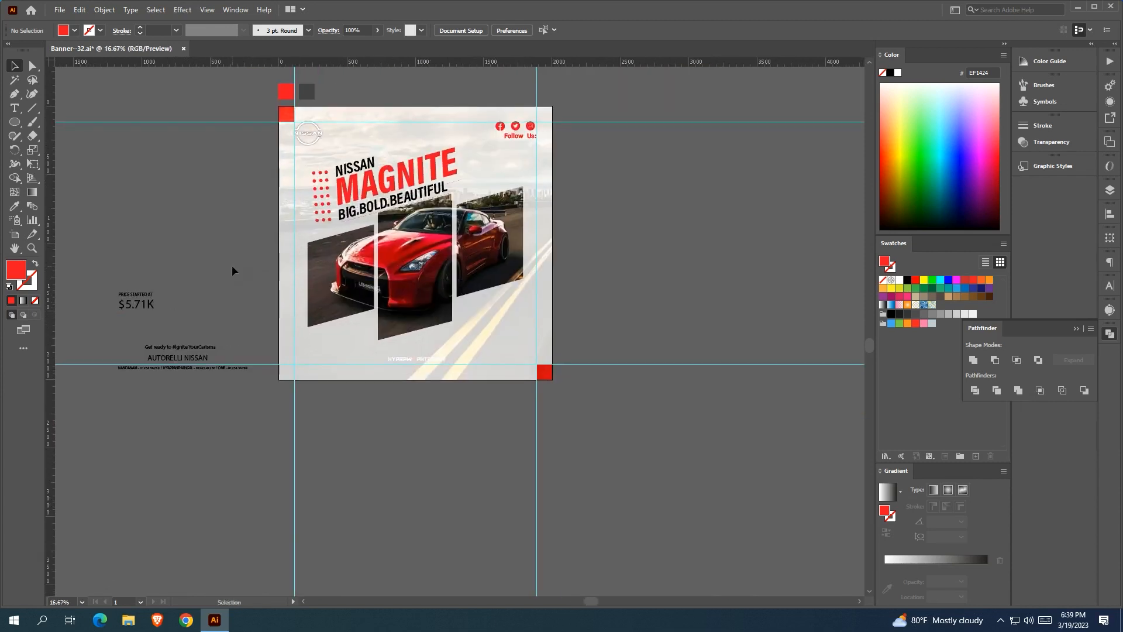
{"action": "left_click_drag", "start_coordinate": [17, 126], "coordinate": [65, 121]}
{"action": "scroll", "coordinate": [355, 222], "scroll_direction": "up", "scroll_amount": 4}
{"action": "left_click_drag", "start_coordinate": [341, 217], "coordinate": [368, 237]}
{"action": "key", "text": "a"}
{"action": "left_click", "coordinate": [368, 217]}
{"action": "scroll", "coordinate": [366, 234], "scroll_direction": "up", "scroll_amount": 3}
{"action": "scroll", "coordinate": [368, 236], "scroll_direction": "down", "scroll_amount": 4}
{"action": "left_click", "coordinate": [16, 65]}
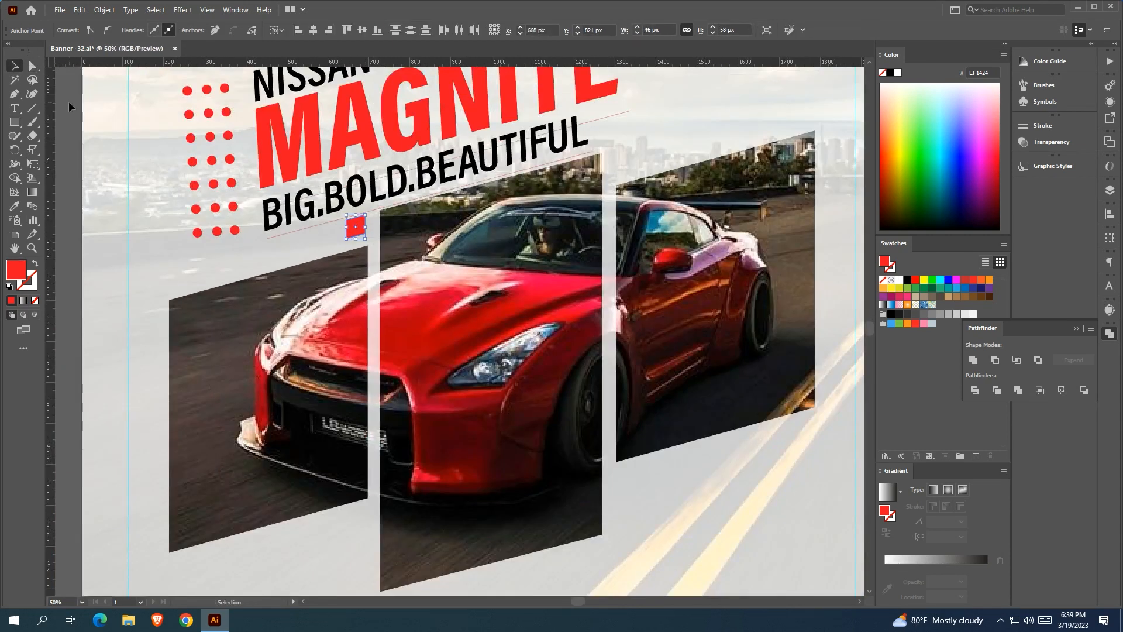
Enlarge the small red parallelogram to about 52 × 66 px so its right edge lines up with the left photo panel
{"action": "scroll", "coordinate": [509, 200], "scroll_direction": "down", "scroll_amount": 2}
{"action": "left_click", "coordinate": [226, 196]}
{"action": "scroll", "coordinate": [406, 210], "scroll_direction": "up", "scroll_amount": 1}
{"action": "left_click", "coordinate": [448, 216]}
{"action": "scroll", "coordinate": [449, 215], "scroll_direction": "up", "scroll_amount": 2}
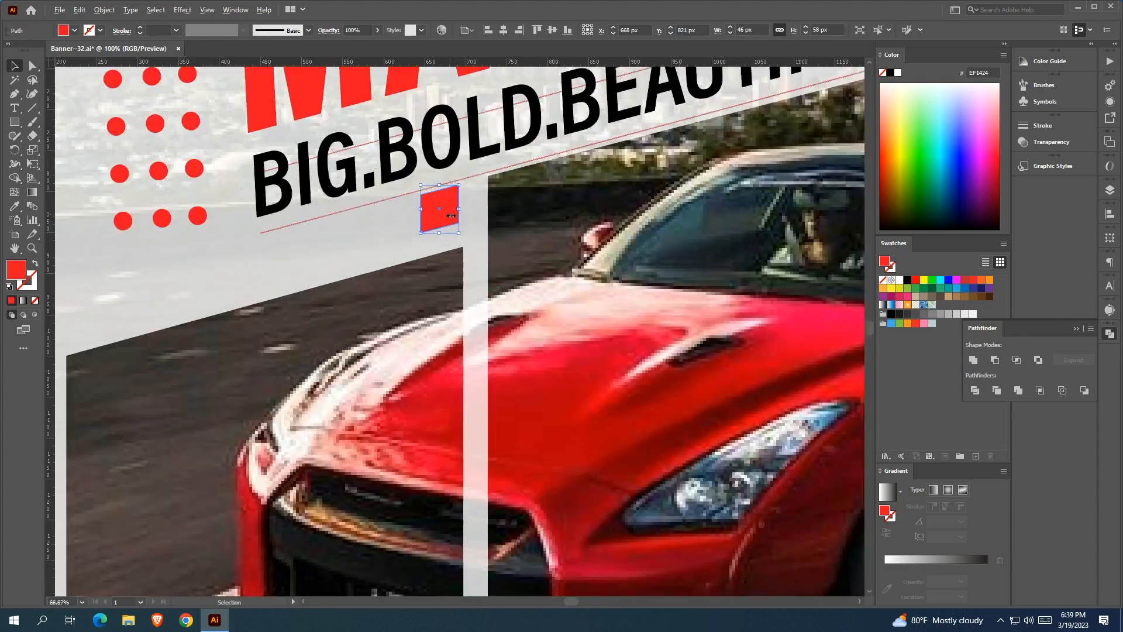
{"action": "left_click_drag", "start_coordinate": [460, 212], "coordinate": [466, 212]}
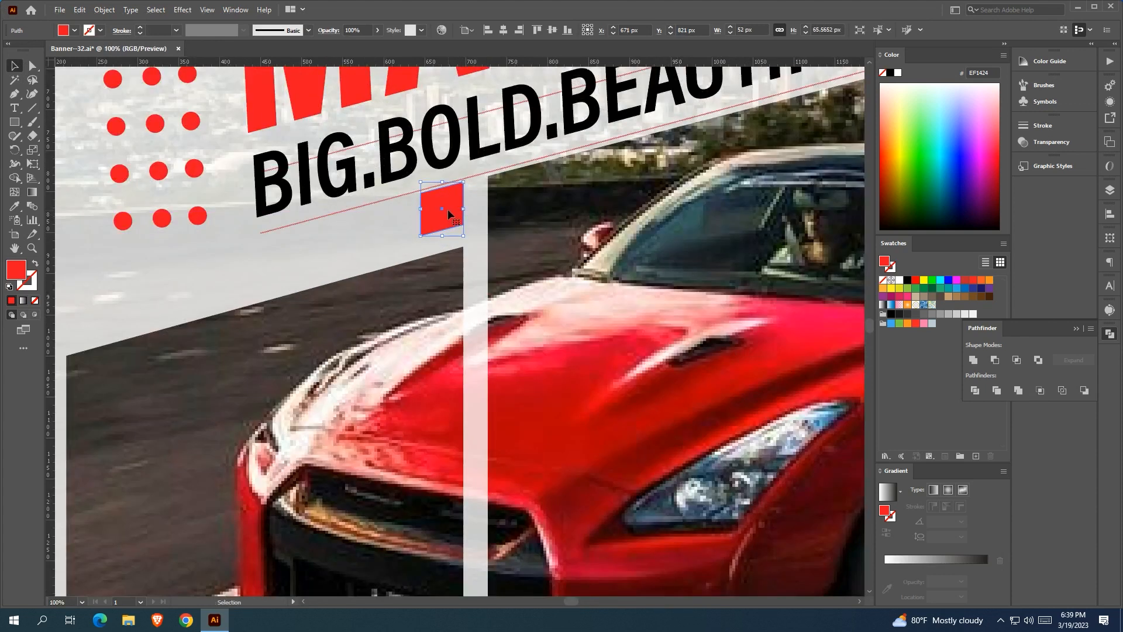
{"action": "scroll", "coordinate": [448, 215], "scroll_direction": "down", "scroll_amount": 5}
{"action": "left_click", "coordinate": [276, 230]}
{"action": "scroll", "coordinate": [275, 230], "scroll_direction": "right", "scroll_amount": 2}
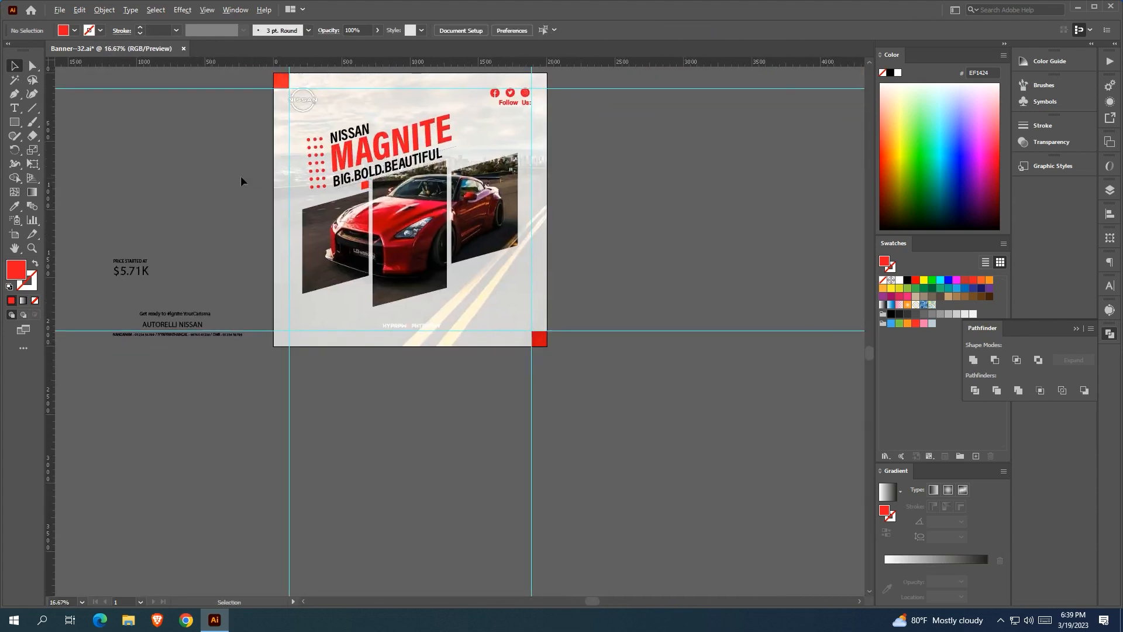
Select the headline texts together with the dot grid and move them up slightly
{"action": "scroll", "coordinate": [240, 176], "scroll_direction": "up", "scroll_amount": 1}
{"action": "left_click", "coordinate": [316, 146]}
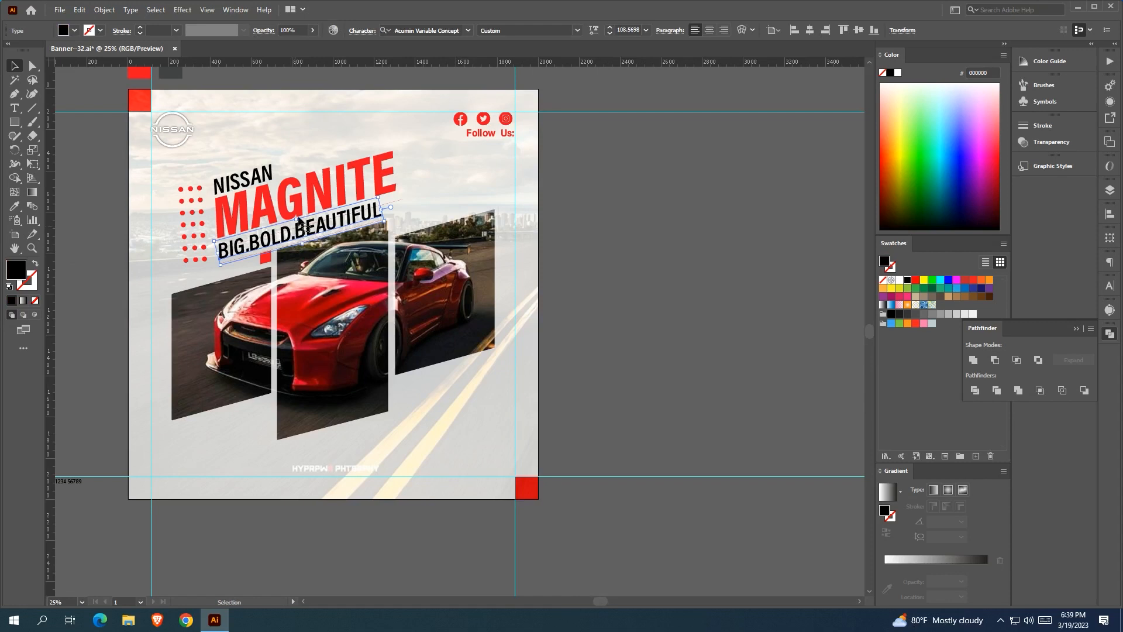
{"action": "left_click", "coordinate": [193, 200], "text": "shift"}
{"action": "left_click_drag", "start_coordinate": [199, 203], "coordinate": [181, 198]}
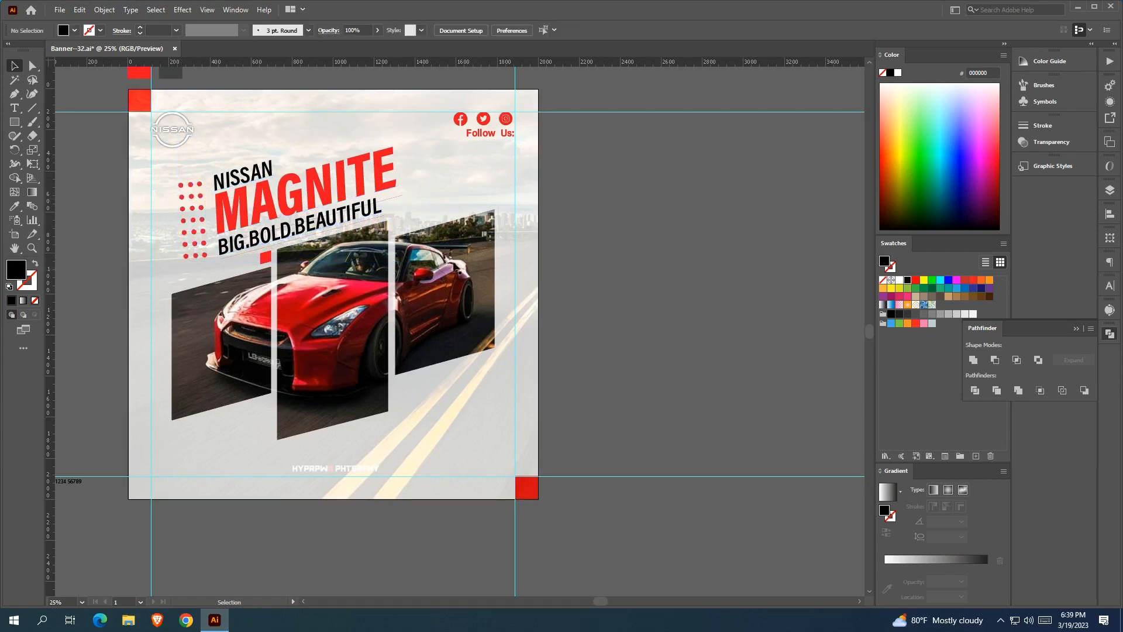
Fine-tune the small red parallelogram's placement between the slogan and the left photo panel
{"action": "scroll", "coordinate": [264, 258], "scroll_direction": "up", "scroll_amount": 3}
{"action": "left_click", "coordinate": [265, 257]}
{"action": "left_click_drag", "start_coordinate": [262, 259], "coordinate": [257, 255]}
{"action": "scroll", "coordinate": [520, 273], "scroll_direction": "down", "scroll_amount": 4}
{"action": "left_click", "coordinate": [732, 295]}
Draw an open corner path about 122 × 97 px just below the left photo panel, with a red stroke and no fill
{"action": "left_click_drag", "start_coordinate": [733, 294], "coordinate": [647, 273]}
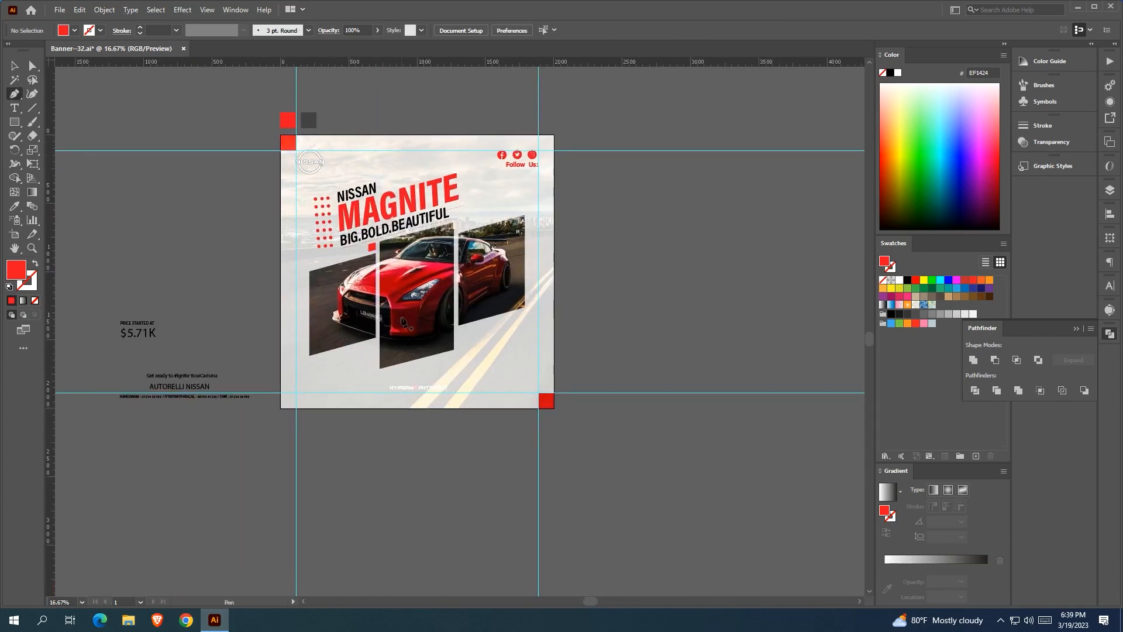
{"action": "scroll", "coordinate": [386, 339], "scroll_direction": "up", "scroll_amount": 3}
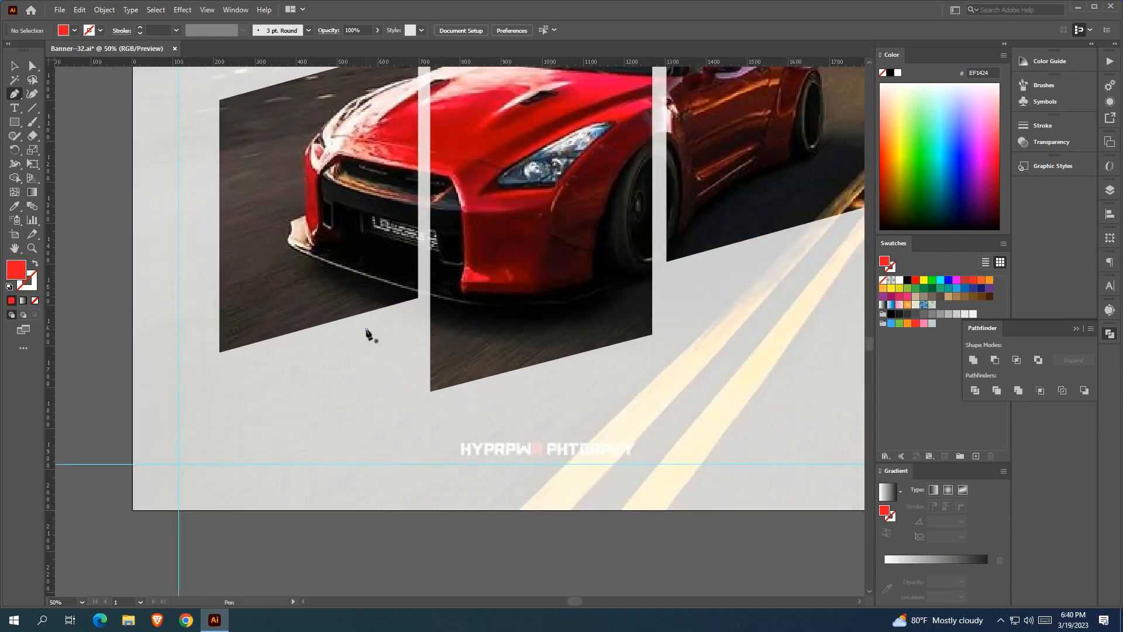
{"action": "left_click", "coordinate": [366, 329]}
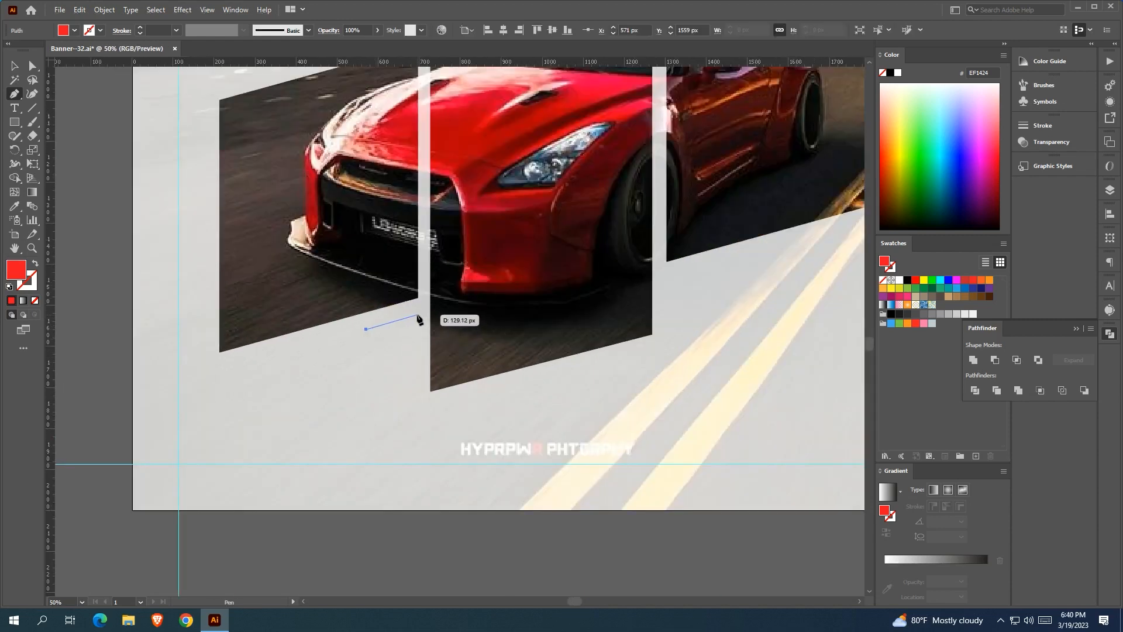
{"action": "left_click", "coordinate": [416, 316]}
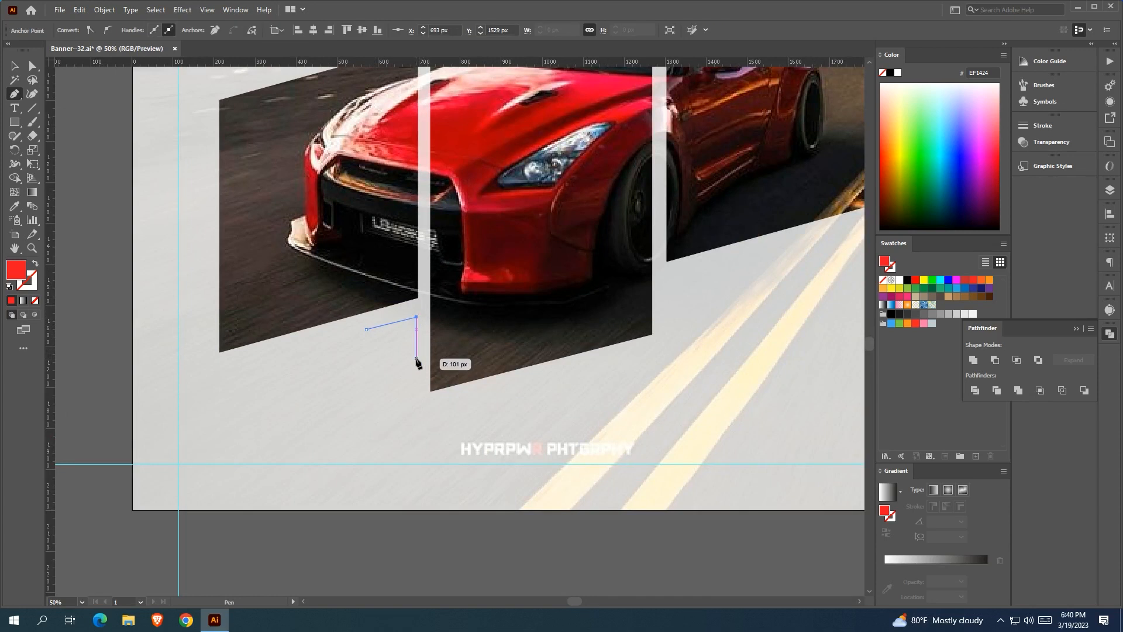
{"action": "left_click", "coordinate": [416, 355]}
{"action": "left_click", "coordinate": [35, 264]}
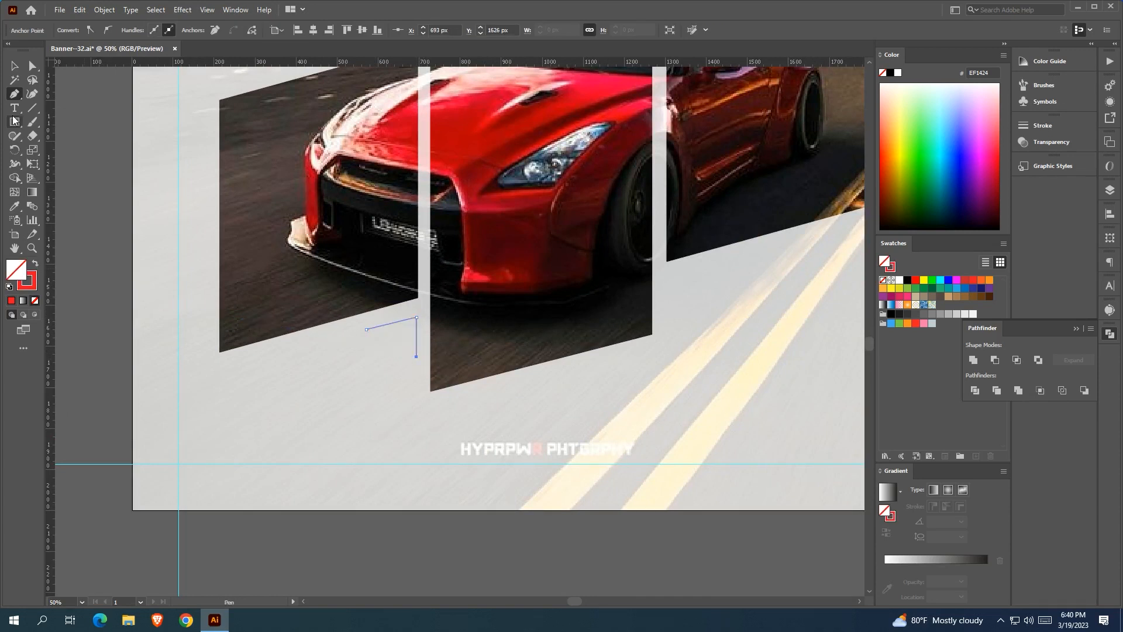
Set the stroke weight of the red corner path below the left photo panel to 17 pt
{"action": "left_click", "coordinate": [15, 67]}
{"action": "left_click", "coordinate": [245, 290]}
{"action": "left_click", "coordinate": [404, 321]}
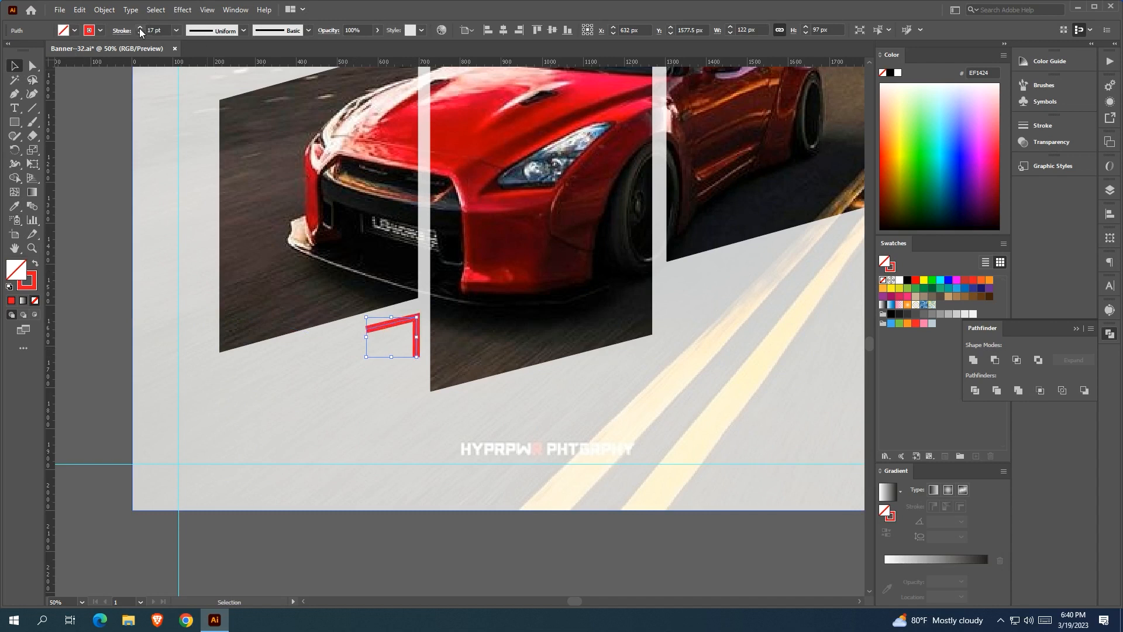
{"action": "left_click", "coordinate": [125, 188]}
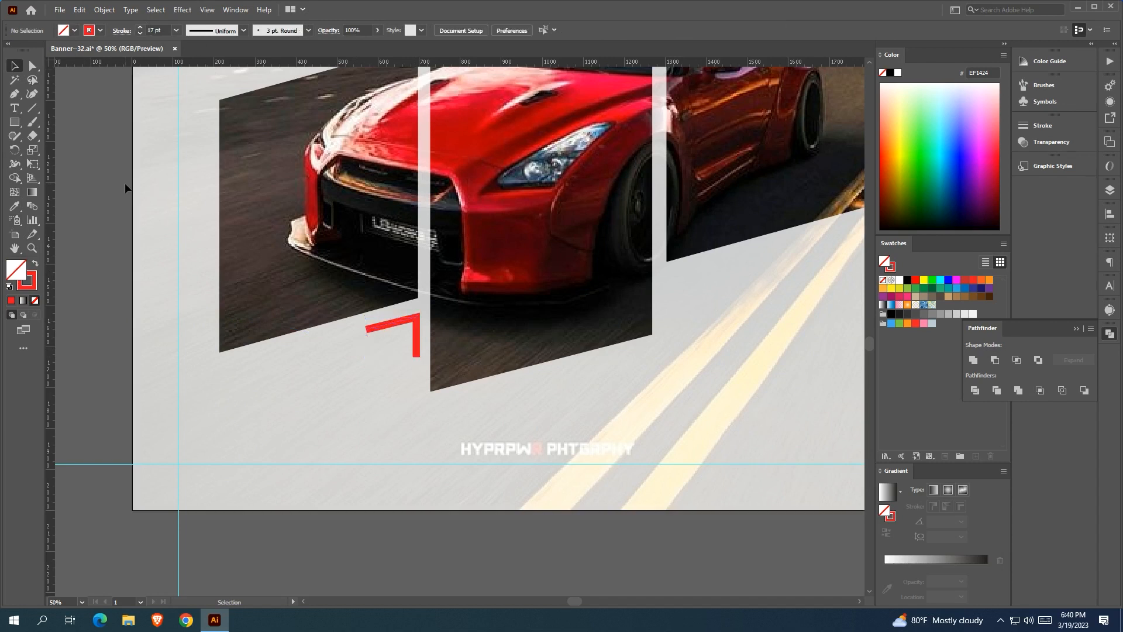
Nudge the red corner bracket slightly left and shorten its slanted arm a little
{"action": "left_click", "coordinate": [403, 321]}
{"action": "scroll", "coordinate": [402, 320], "scroll_direction": "up", "scroll_amount": 3}
{"action": "left_click_drag", "start_coordinate": [408, 325], "coordinate": [405, 325]}
{"action": "key", "text": "a"}
{"action": "left_click_drag", "start_coordinate": [289, 351], "coordinate": [304, 355]}
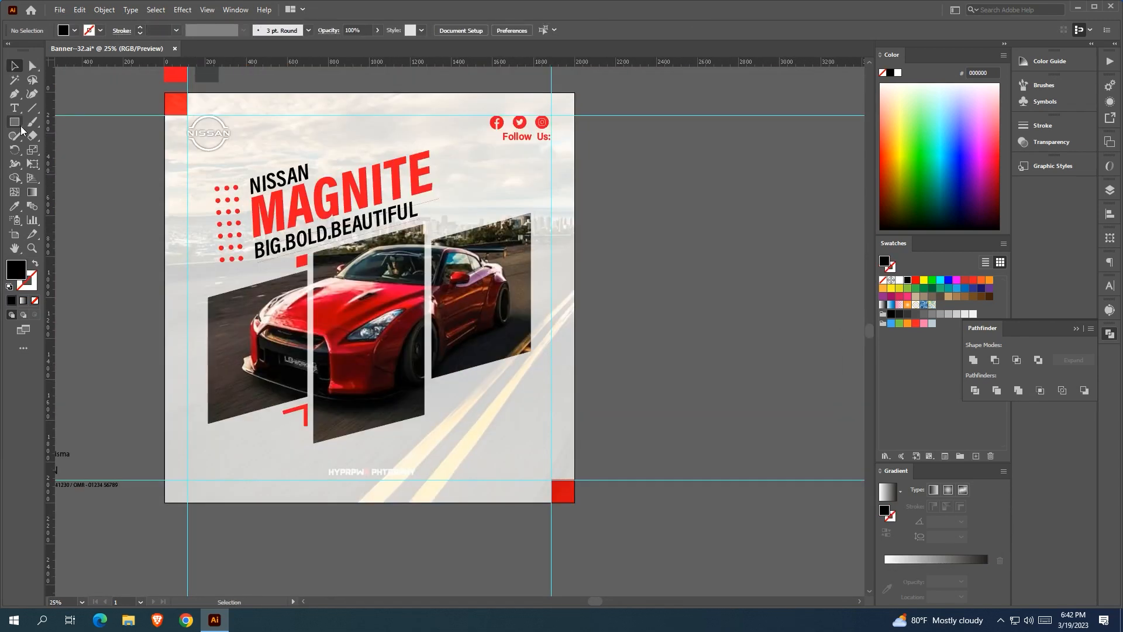
Draw an open corner path around the right photo panel's upper-right corner, with arms about 115 and 103 px long
{"action": "left_click", "coordinate": [14, 94]}
{"action": "key", "text": "ctrl+plus"}
{"action": "key", "text": "ctrl+plus"}
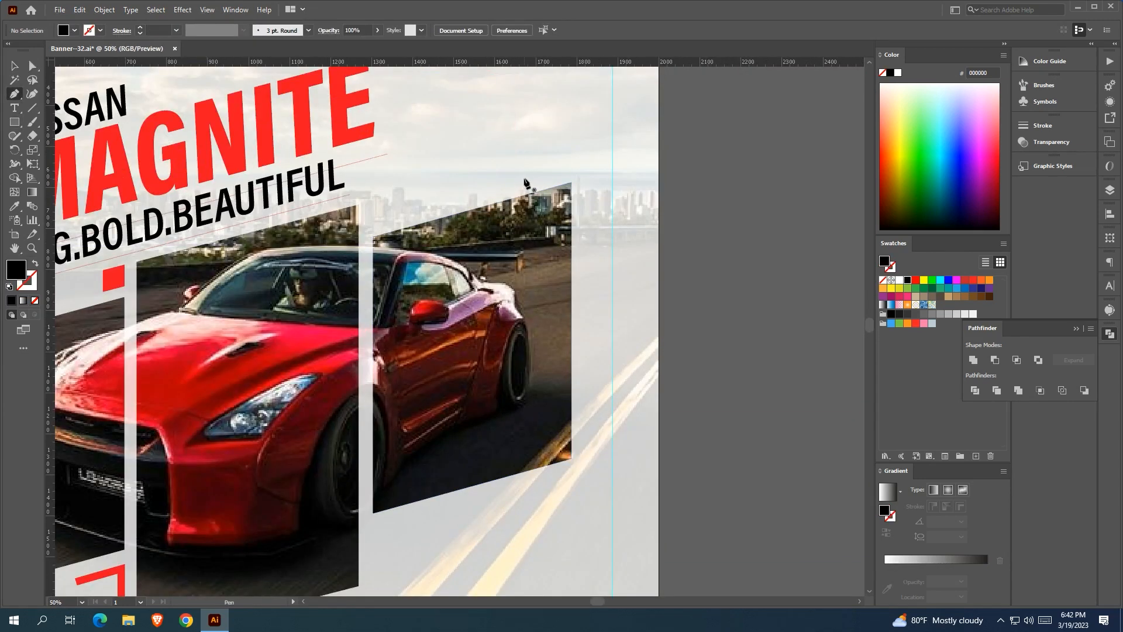
{"action": "left_click", "coordinate": [524, 178]}
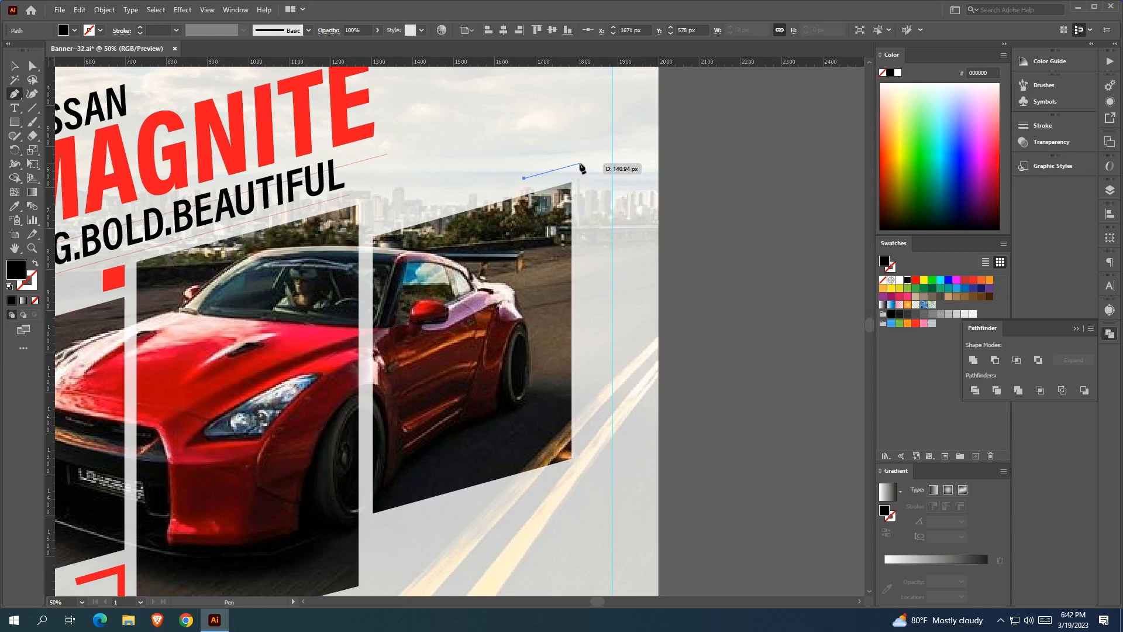
{"action": "key", "text": "Escape"}
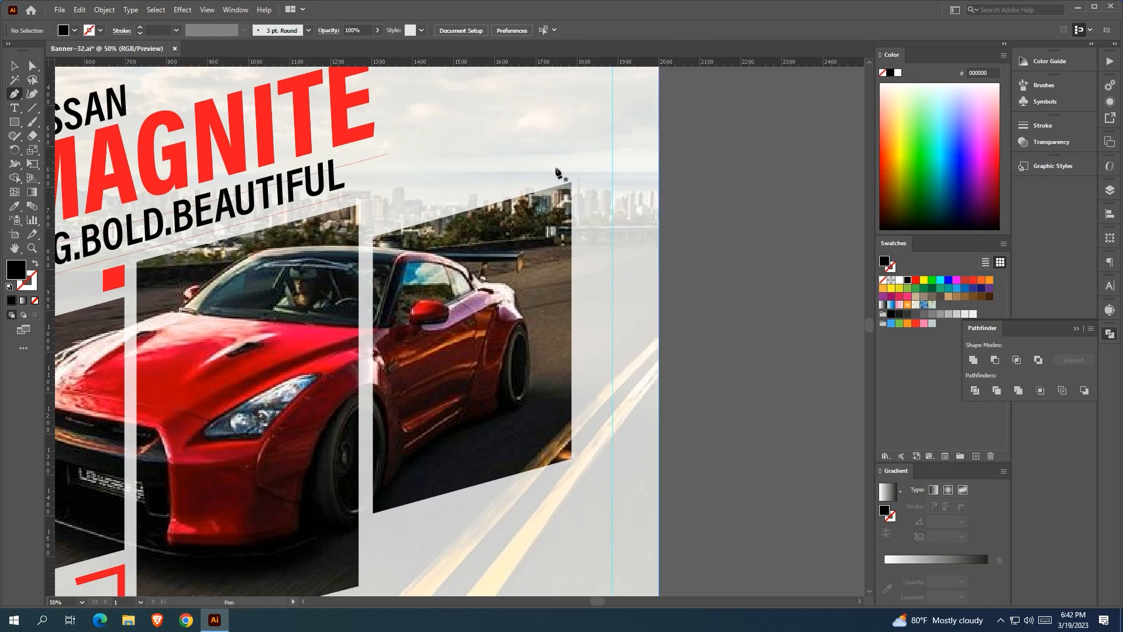
{"action": "left_click", "coordinate": [537, 173]}
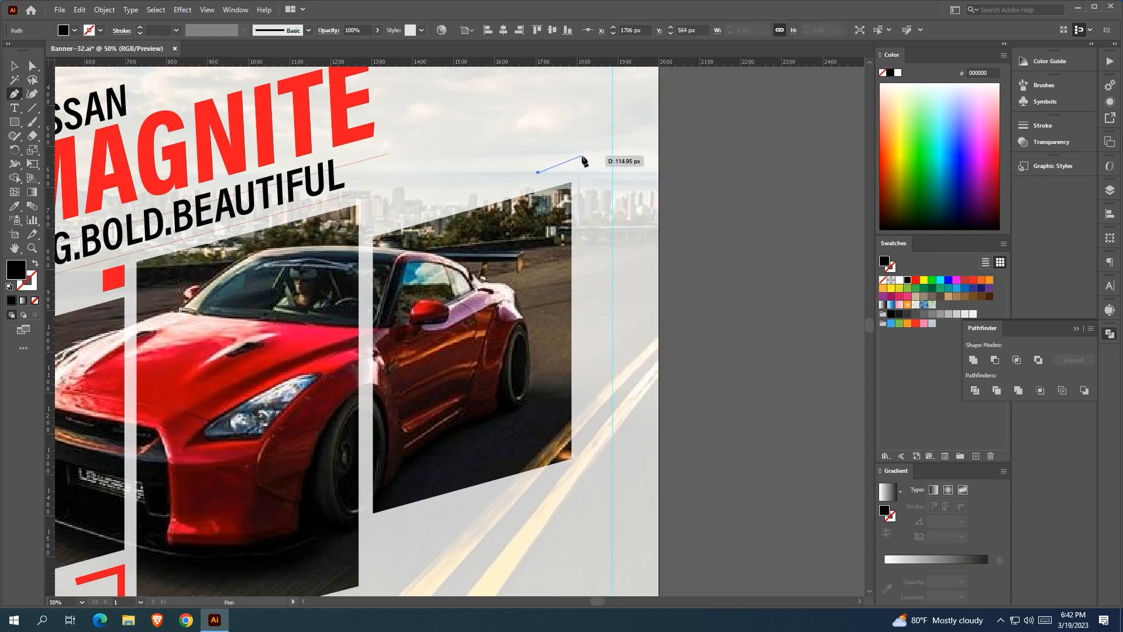
{"action": "left_click", "coordinate": [582, 160]}
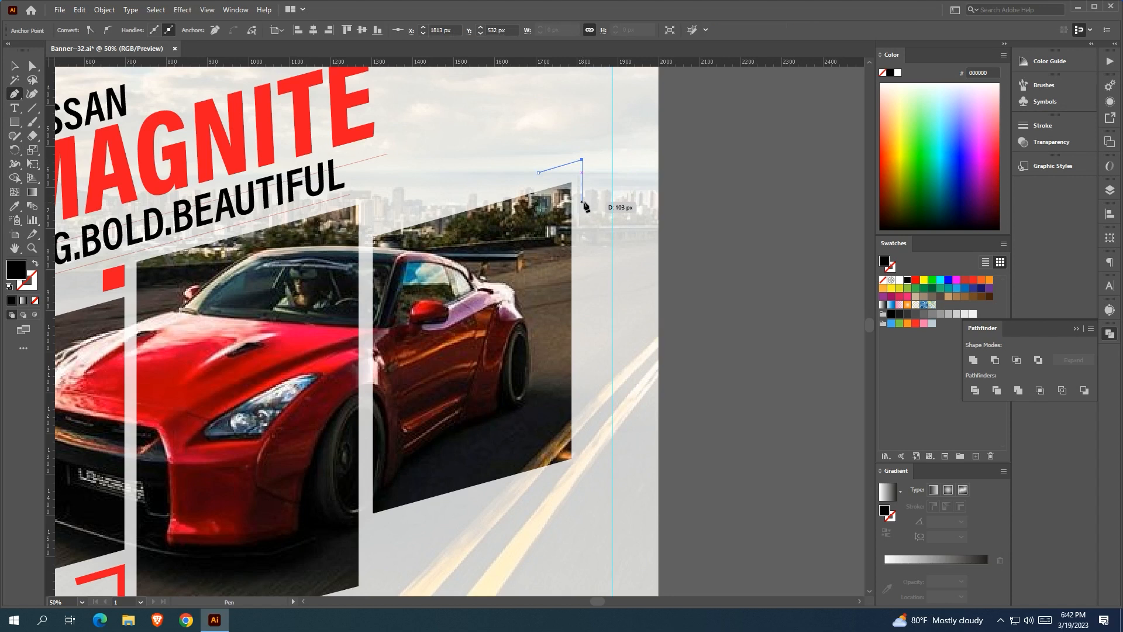
{"action": "left_click", "coordinate": [582, 202]}
Remove the new corner path's fill and copy the red 17 pt stroke from the bracket below the left panel
{"action": "left_click", "coordinate": [37, 264]}
{"action": "key", "text": "i"}
{"action": "key", "text": "ctrl+minus"}
{"action": "key", "text": "ctrl+minus"}
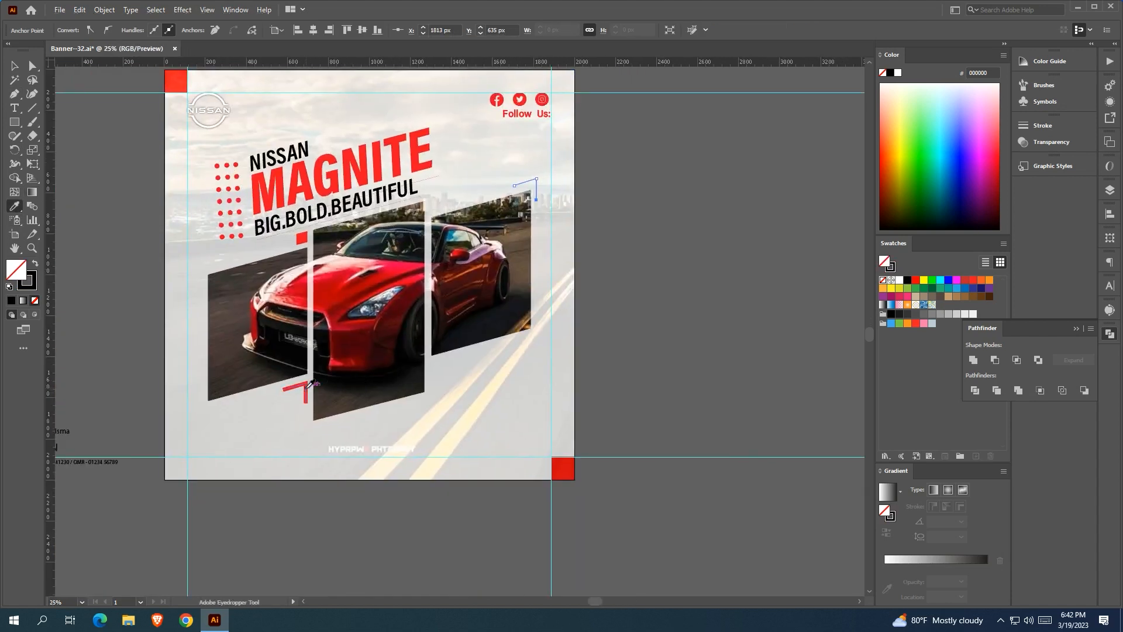
Nudge the upper-right red bracket right and slightly down so it frames the right photo panel's corner
{"action": "left_click", "coordinate": [15, 66]}
{"action": "scroll", "coordinate": [546, 192], "scroll_direction": "up", "scroll_amount": 3}
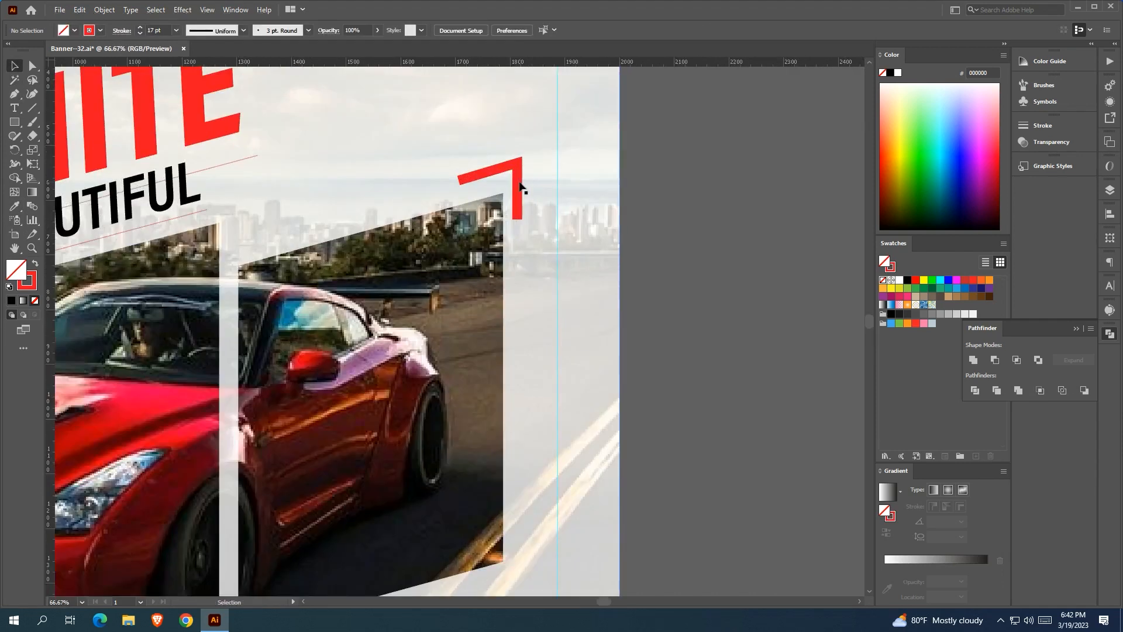
{"action": "key", "text": "Right"}
{"action": "key", "text": "Right"}
{"action": "key", "text": "Right"}
{"action": "key", "text": "Right"}
{"action": "key", "text": "Right"}
{"action": "key", "text": "Right"}
{"action": "key", "text": "Right"}
{"action": "key", "text": "Right"}
{"action": "key", "text": "Down"}
{"action": "key", "text": "Down"}
{"action": "key", "text": "Down"}
{"action": "key", "text": "Down"}
{"action": "key", "text": "Right"}
{"action": "key", "text": "Right"}
{"action": "key", "text": "Right"}
{"action": "key", "text": "Right"}
{"action": "left_click", "coordinate": [771, 247]}
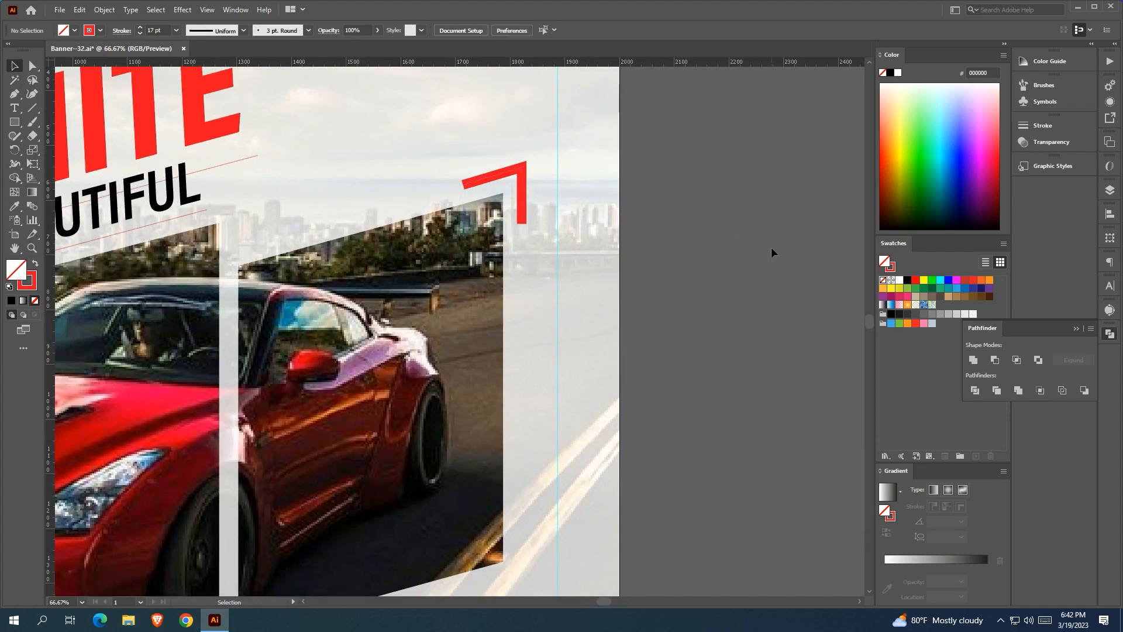
Draw a red-outlined rectangle below the right photo panel and slant it into a parallelogram about 482 × 250 px
{"action": "scroll", "coordinate": [771, 247], "scroll_direction": "down", "scroll_amount": 2}
{"action": "scroll", "coordinate": [729, 193], "scroll_direction": "down", "scroll_amount": 1}
{"action": "key", "text": "space"}
{"action": "left_click_drag", "start_coordinate": [725, 193], "coordinate": [683, 133]}
{"action": "scroll", "coordinate": [659, 199], "scroll_direction": "up", "scroll_amount": 1}
{"action": "key", "text": "space"}
{"action": "left_click_drag", "start_coordinate": [676, 220], "coordinate": [741, 121]}
{"action": "left_click", "coordinate": [15, 122]}
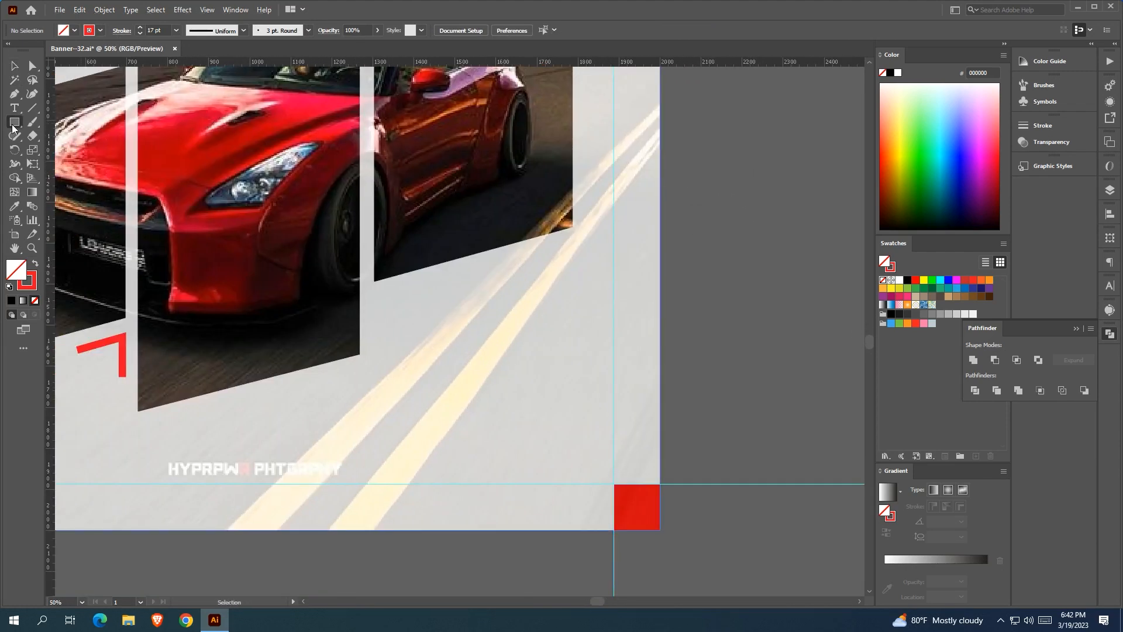
{"action": "left_click_drag", "start_coordinate": [375, 301], "coordinate": [576, 294]}
{"action": "key", "text": "a"}
{"action": "key", "text": "v"}
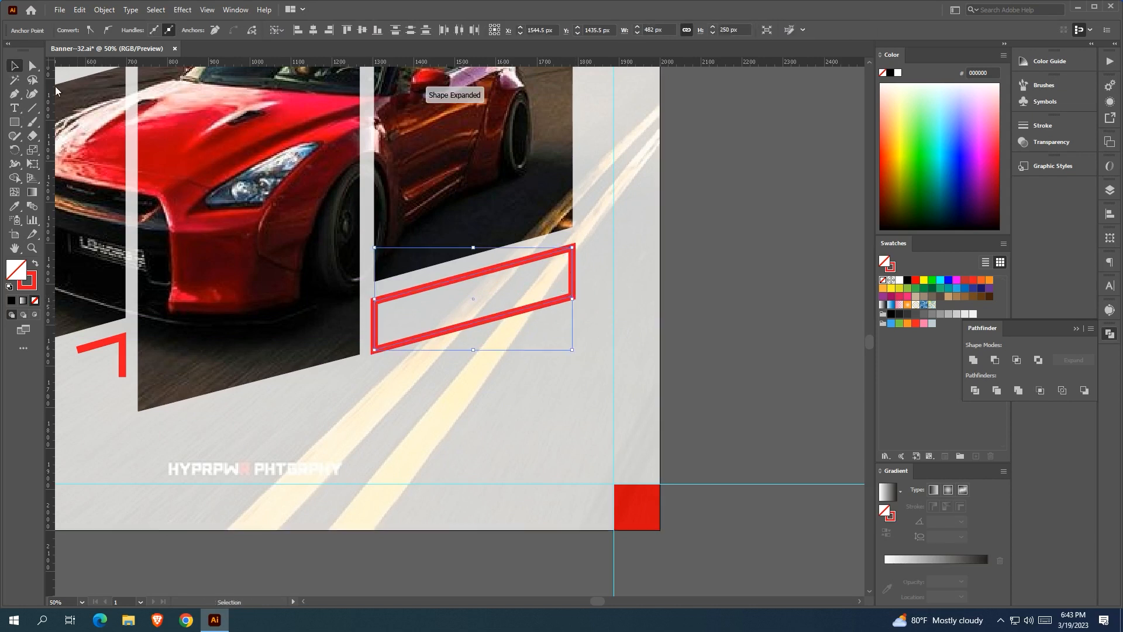
Nudge the outlined parallelogram up slightly, closer to the right photo panel
{"action": "left_click", "coordinate": [735, 345]}
{"action": "left_click", "coordinate": [502, 265]}
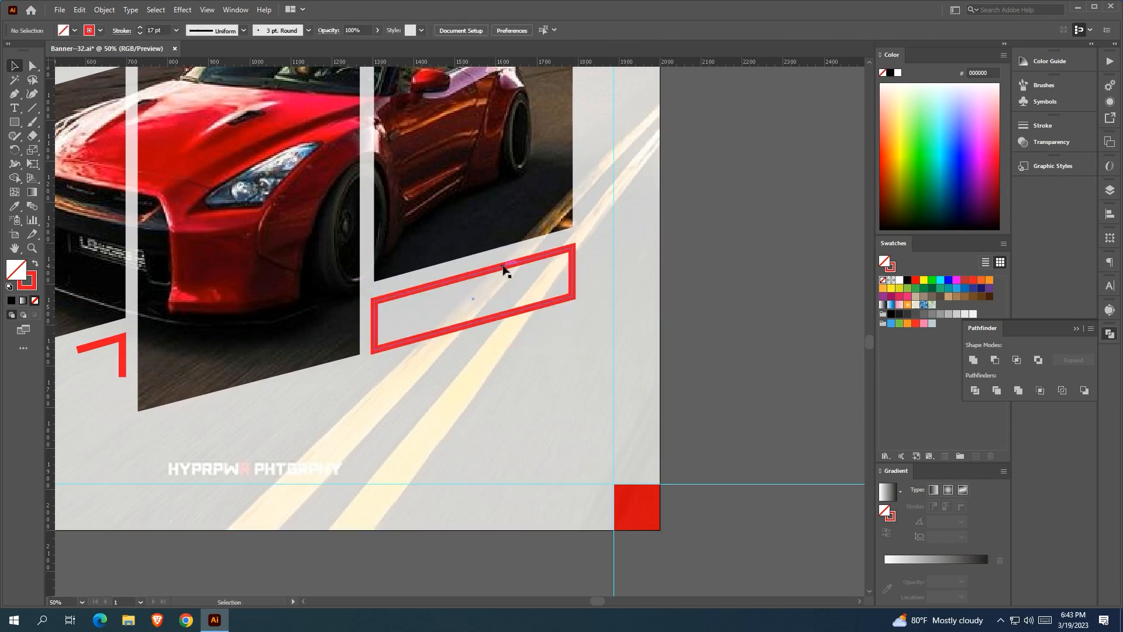
{"action": "key", "text": "Up"}
{"action": "key", "text": "Up"}
{"action": "left_click", "coordinate": [666, 280]}
Cut the parallelogram outline with the Scissors tool on its four edges, near its upper-right and lower-left corners
{"action": "left_click", "coordinate": [543, 303]}
{"action": "left_click_drag", "start_coordinate": [32, 135], "coordinate": [70, 151]}
{"action": "scroll", "coordinate": [555, 271], "scroll_direction": "up", "scroll_amount": 2}
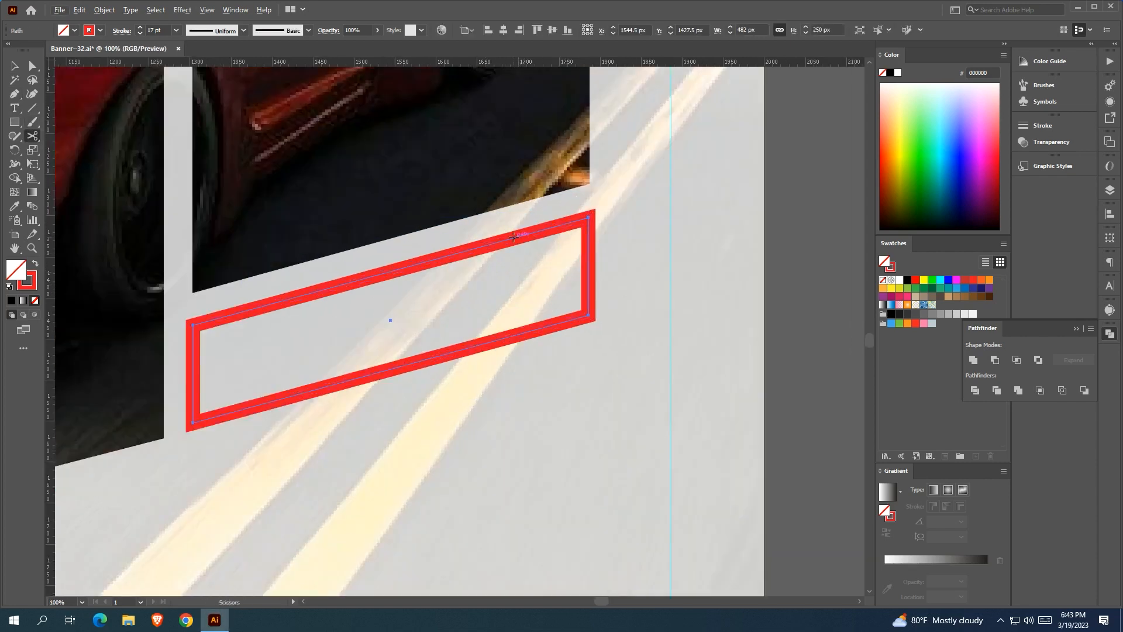
{"action": "left_click", "coordinate": [511, 239]}
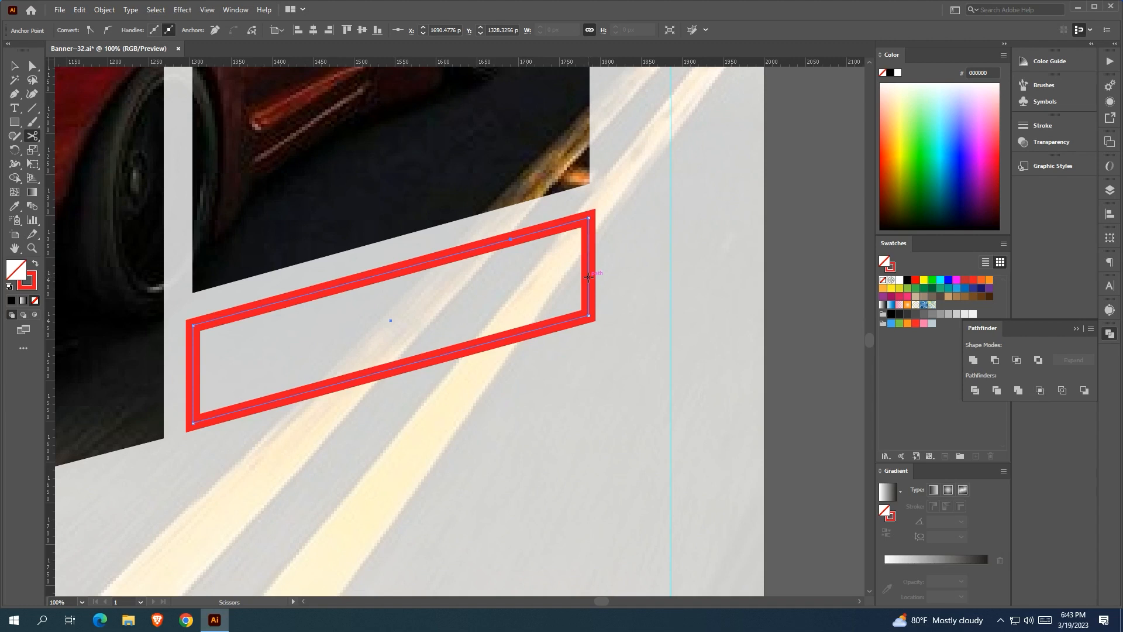
{"action": "left_click", "coordinate": [588, 283]}
{"action": "scroll", "coordinate": [588, 283], "scroll_direction": "down", "scroll_amount": 1}
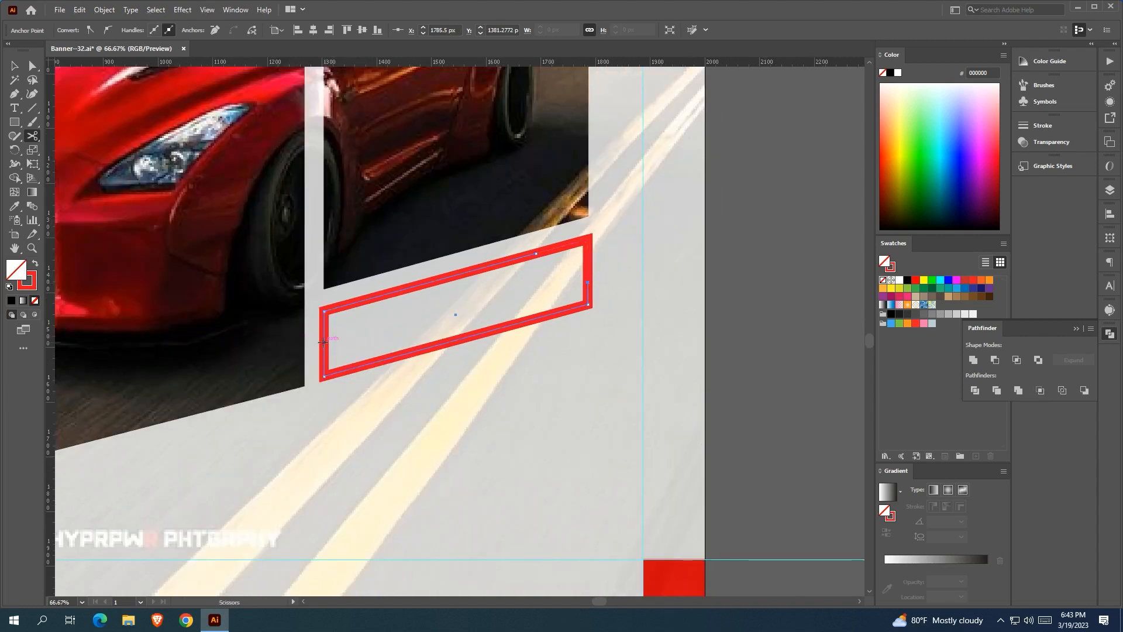
{"action": "left_click", "coordinate": [379, 360]}
Delete the two long cut segments, keeping only the parallelogram's upper-right and lower-left corner pieces
{"action": "key", "text": "v"}
{"action": "left_click", "coordinate": [519, 334]}
{"action": "left_click", "coordinate": [519, 329]}
{"action": "key", "text": "Delete"}
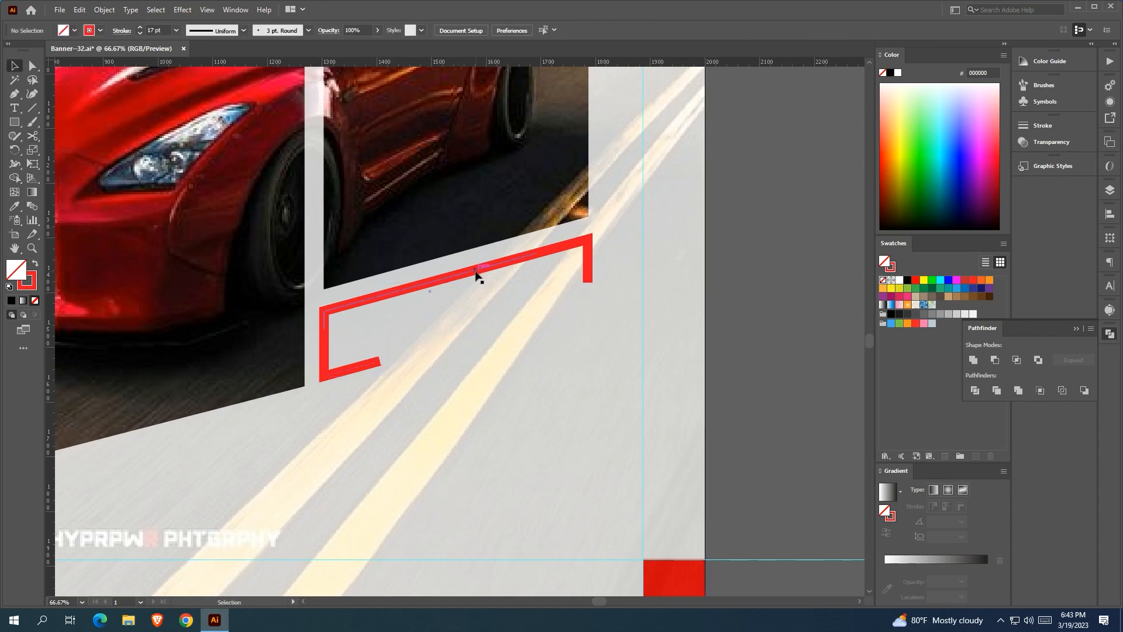
{"action": "left_click", "coordinate": [476, 272]}
{"action": "key", "text": "Delete"}
Recolor both corner pieces below the right photo panel with a black stroke and no fill
{"action": "scroll", "coordinate": [259, 223], "scroll_direction": "down", "scroll_amount": 3}
{"action": "left_click_drag", "start_coordinate": [275, 204], "coordinate": [478, 281]}
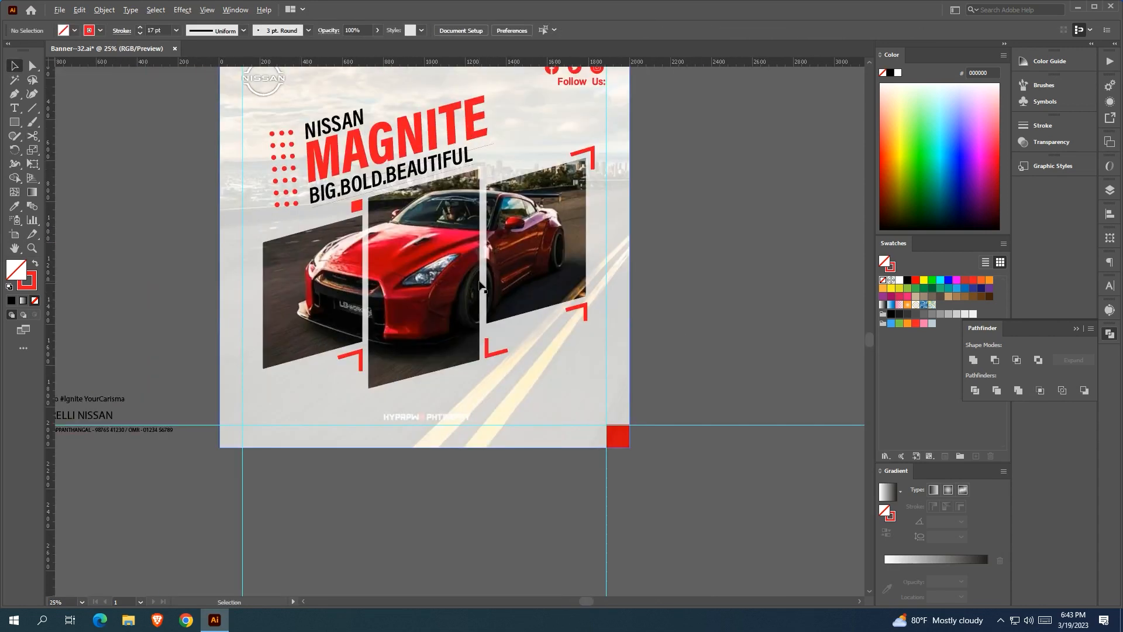
{"action": "left_click", "coordinate": [583, 312]}
{"action": "left_click", "coordinate": [495, 350], "text": "shift"}
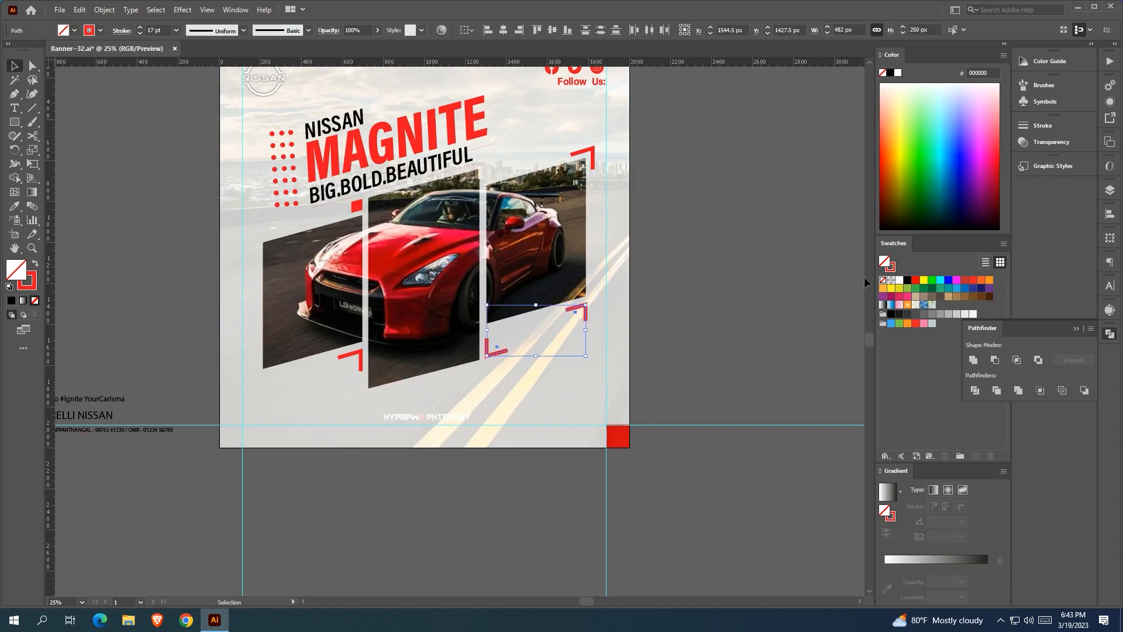
{"action": "left_click", "coordinate": [908, 281]}
{"action": "left_click", "coordinate": [34, 263]}
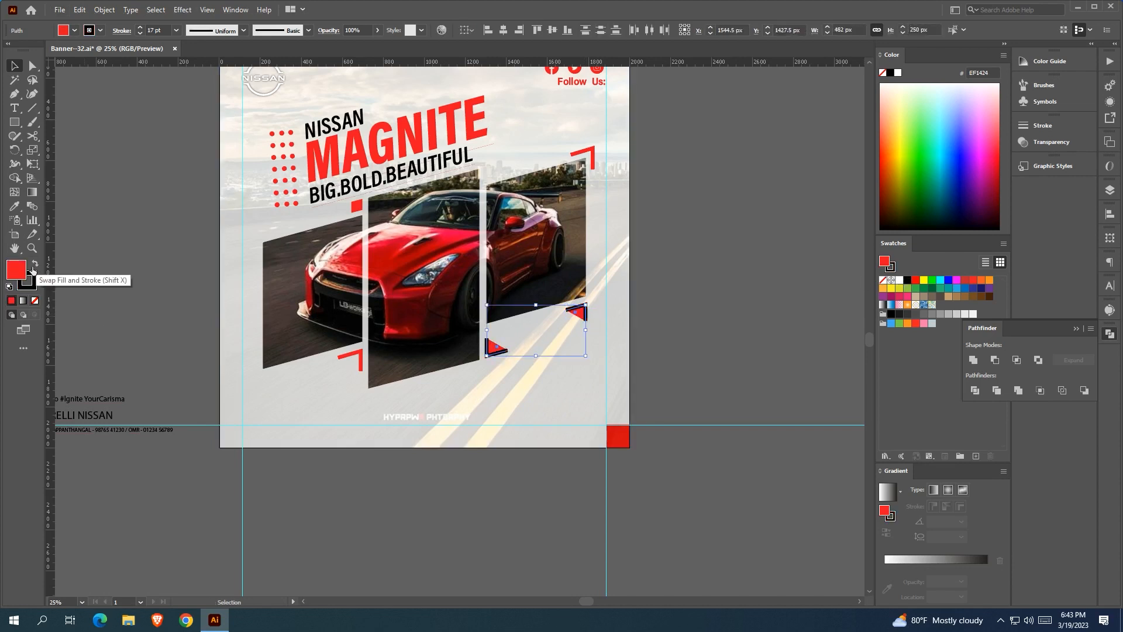
{"action": "left_click", "coordinate": [34, 300]}
{"action": "left_click", "coordinate": [123, 282]}
Move the PRICE STARTED AT and $5.71K texts to the empty area beside the artboard's right edge
{"action": "scroll", "coordinate": [123, 282], "scroll_direction": "down", "scroll_amount": 1}
{"action": "scroll", "coordinate": [124, 285], "scroll_direction": "down", "scroll_amount": 1}
{"action": "left_click_drag", "start_coordinate": [252, 306], "coordinate": [597, 316]}
{"action": "left_click", "coordinate": [606, 339]}
Copy the headline's bold condensed text style to the $5.71K and PRICE STARTED AT texts with the Eyedropper
{"action": "scroll", "coordinate": [605, 338], "scroll_direction": "up", "scroll_amount": 2}
{"action": "left_click", "coordinate": [577, 351]}
{"action": "left_click_drag", "start_coordinate": [477, 333], "coordinate": [473, 410]}
{"action": "left_click", "coordinate": [296, 229]}
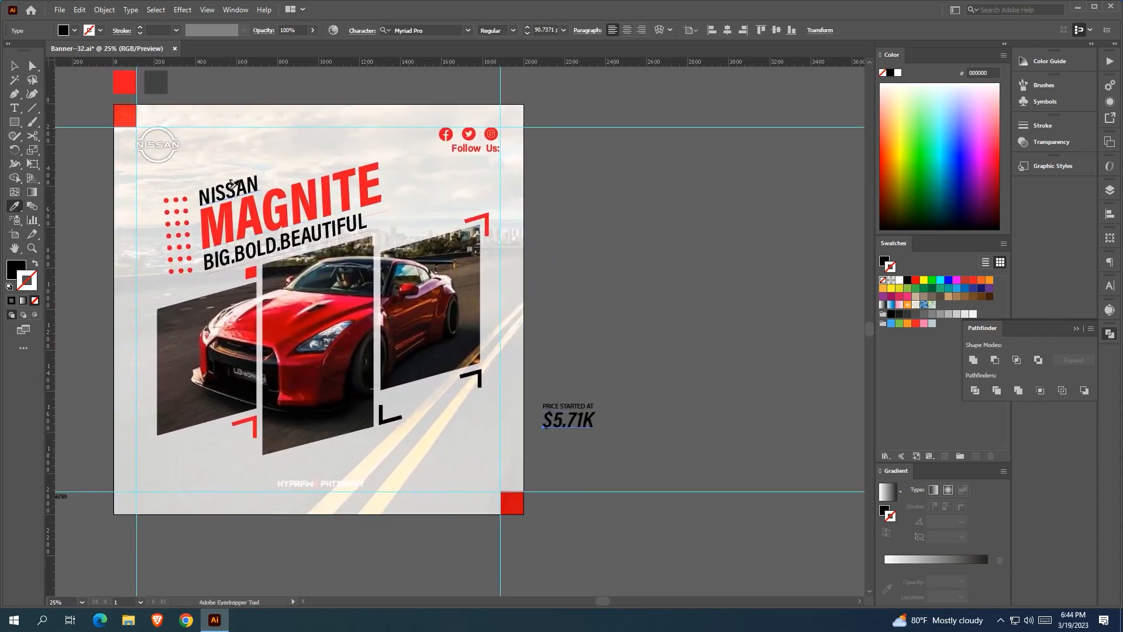
{"action": "left_click", "coordinate": [647, 364]}
{"action": "left_click", "coordinate": [576, 406]}
{"action": "left_click", "coordinate": [14, 205]}
{"action": "left_click", "coordinate": [295, 232]}
{"action": "left_click", "coordinate": [14, 66]}
{"action": "left_click", "coordinate": [660, 308]}
Recolor the $5.71K text with the banner's red using the Eyedropper
{"action": "left_click_drag", "start_coordinate": [643, 345], "coordinate": [658, 316]}
{"action": "left_click", "coordinate": [598, 390]}
{"action": "key", "text": "i"}
{"action": "scroll", "coordinate": [206, 155], "scroll_direction": "up", "scroll_amount": 2}
{"action": "left_click", "coordinate": [140, 108]}
{"action": "left_click", "coordinate": [14, 65]}
Arrange PRICE STARTED AT closely above the red $5.71K text beside the artboard
{"action": "left_click", "coordinate": [717, 366]}
{"action": "left_click_drag", "start_coordinate": [717, 366], "coordinate": [601, 395]}
{"action": "scroll", "coordinate": [691, 387], "scroll_direction": "up", "scroll_amount": 1}
{"action": "left_click", "coordinate": [701, 379]}
{"action": "scroll", "coordinate": [593, 384], "scroll_direction": "up", "scroll_amount": 3}
{"action": "left_click", "coordinate": [693, 422]}
{"action": "scroll", "coordinate": [694, 421], "scroll_direction": "down", "scroll_amount": 2}
{"action": "left_click_drag", "start_coordinate": [695, 421], "coordinate": [769, 399]}
Try to place the price texts between the black brackets, rotated to the panel slant, with the lower bracket moved down
{"action": "left_click_drag", "start_coordinate": [741, 443], "coordinate": [656, 383]}
{"action": "left_click_drag", "start_coordinate": [656, 383], "coordinate": [399, 355]}
{"action": "left_click_drag", "start_coordinate": [469, 350], "coordinate": [463, 338]}
{"action": "left_click_drag", "start_coordinate": [435, 383], "coordinate": [413, 374]}
{"action": "left_click", "coordinate": [805, 384]}
{"action": "left_click_drag", "start_coordinate": [804, 384], "coordinate": [887, 318]}
{"action": "left_click_drag", "start_coordinate": [389, 348], "coordinate": [390, 369]}
{"action": "left_click", "coordinate": [503, 295]}
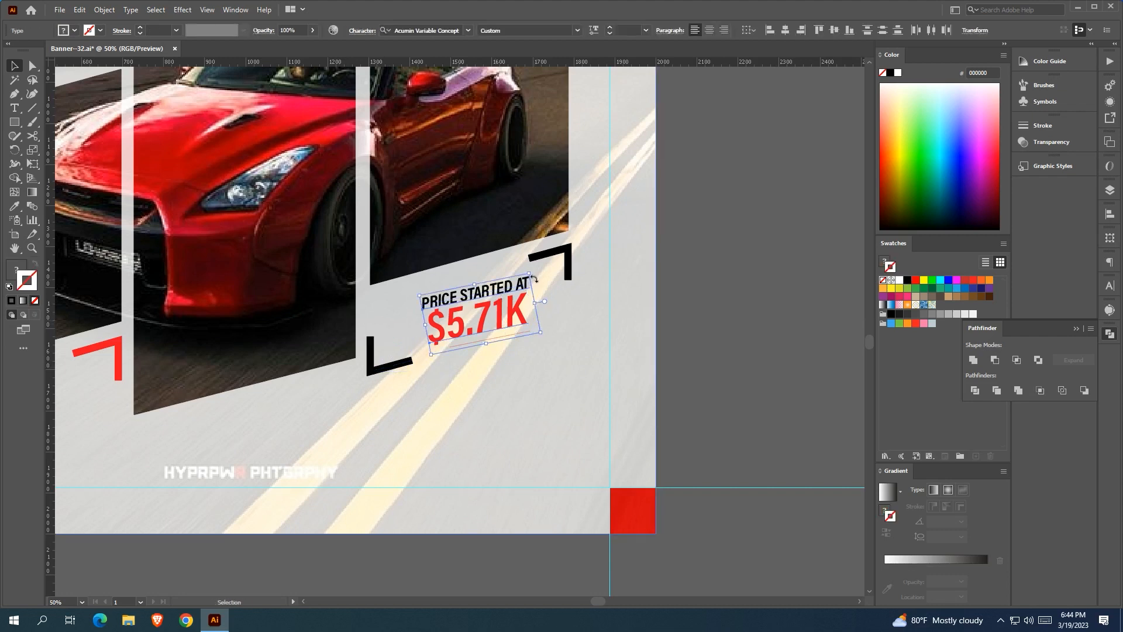
{"action": "left_click_drag", "start_coordinate": [531, 269], "coordinate": [522, 264]}
Undo the placement and rotation of the price texts and the lower bracket's move
{"action": "key", "text": "ctrl+z"}
{"action": "key", "text": "ctrl+z"}
{"action": "key", "text": "ctrl+z"}
{"action": "key", "text": "ctrl+z"}
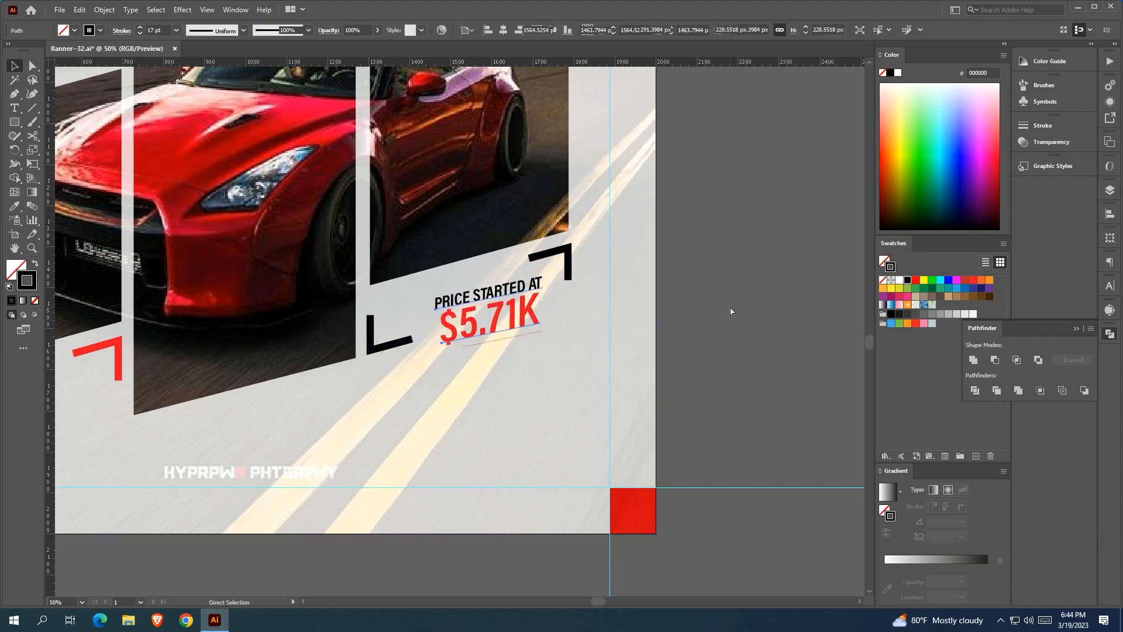
Rotate both price texts counterclockwise with the Rotate tool to match the slant of the photo panels
{"action": "left_click_drag", "start_coordinate": [753, 299], "coordinate": [639, 296]}
{"action": "double_click", "coordinate": [15, 150]}
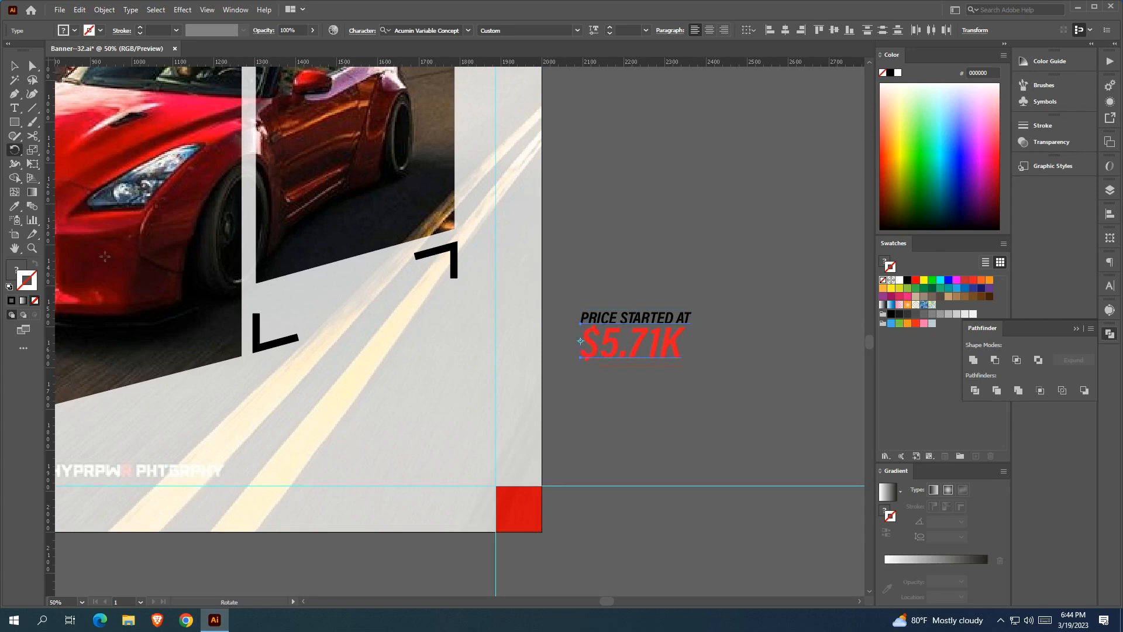
{"action": "left_click", "coordinate": [661, 348]}
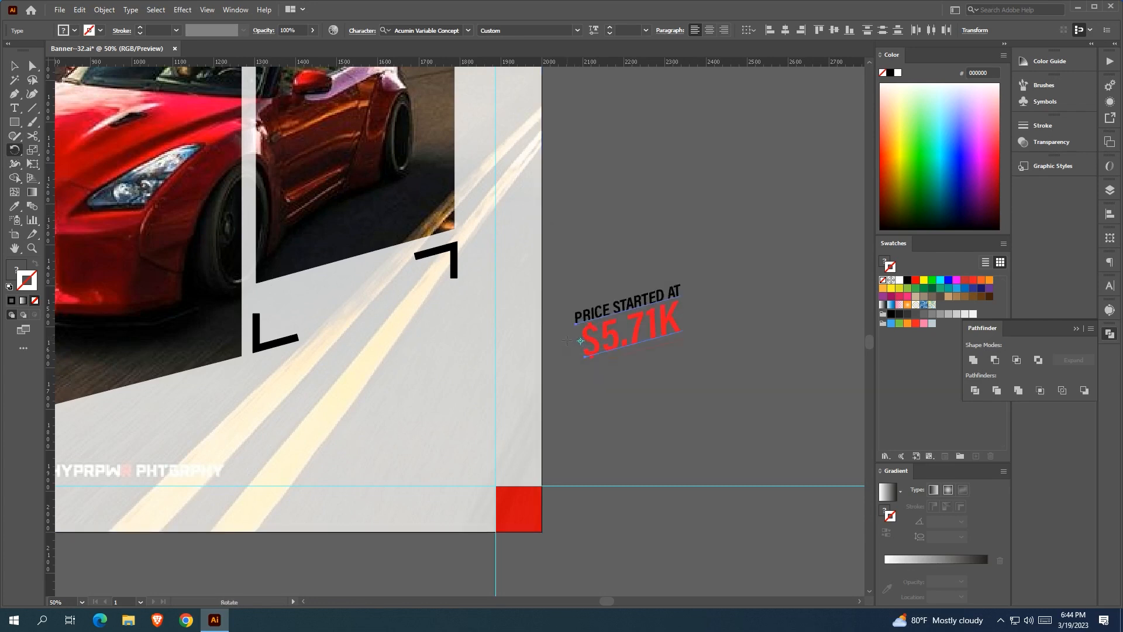
Move the rotated price texts between the black brackets and widen their letters through the variable font settings
{"action": "left_click_drag", "start_coordinate": [638, 333], "coordinate": [367, 318]}
{"action": "left_click", "coordinate": [592, 32]}
{"action": "left_click_drag", "start_coordinate": [502, 94], "coordinate": [542, 97]}
Fine-tune the position of the red $5.71K text directly beneath PRICE STARTED AT
{"action": "left_click_drag", "start_coordinate": [272, 341], "coordinate": [375, 334]}
{"action": "left_click_drag", "start_coordinate": [483, 287], "coordinate": [486, 284]}
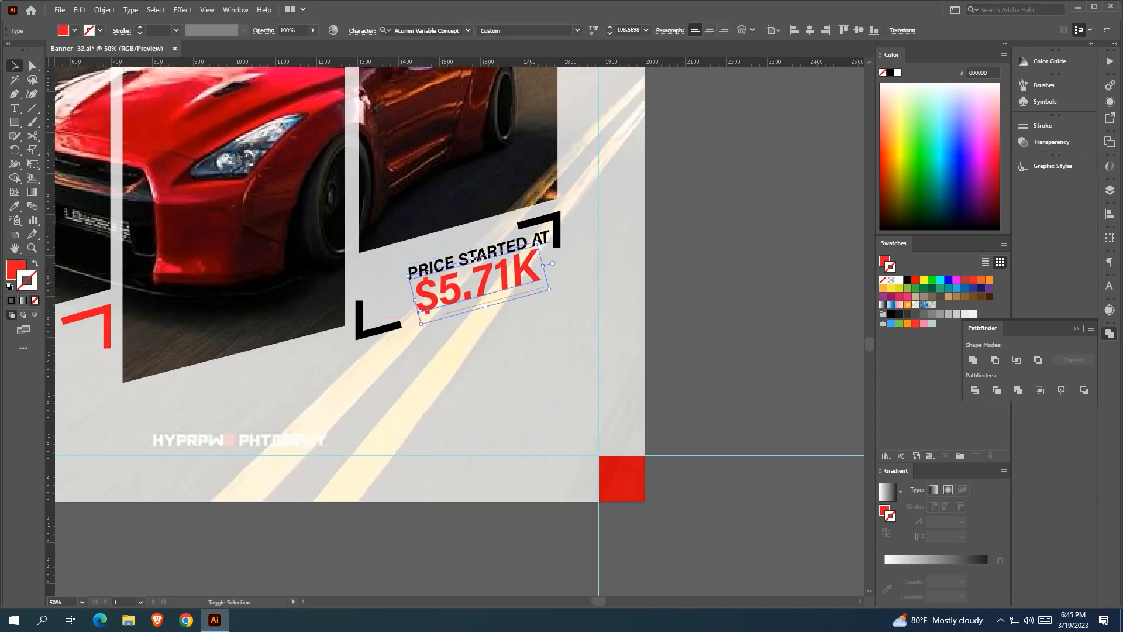
{"action": "scroll", "coordinate": [480, 252], "scroll_direction": "up", "scroll_amount": 2}
{"action": "double_click", "coordinate": [439, 259]}
{"action": "left_click", "coordinate": [15, 66]}
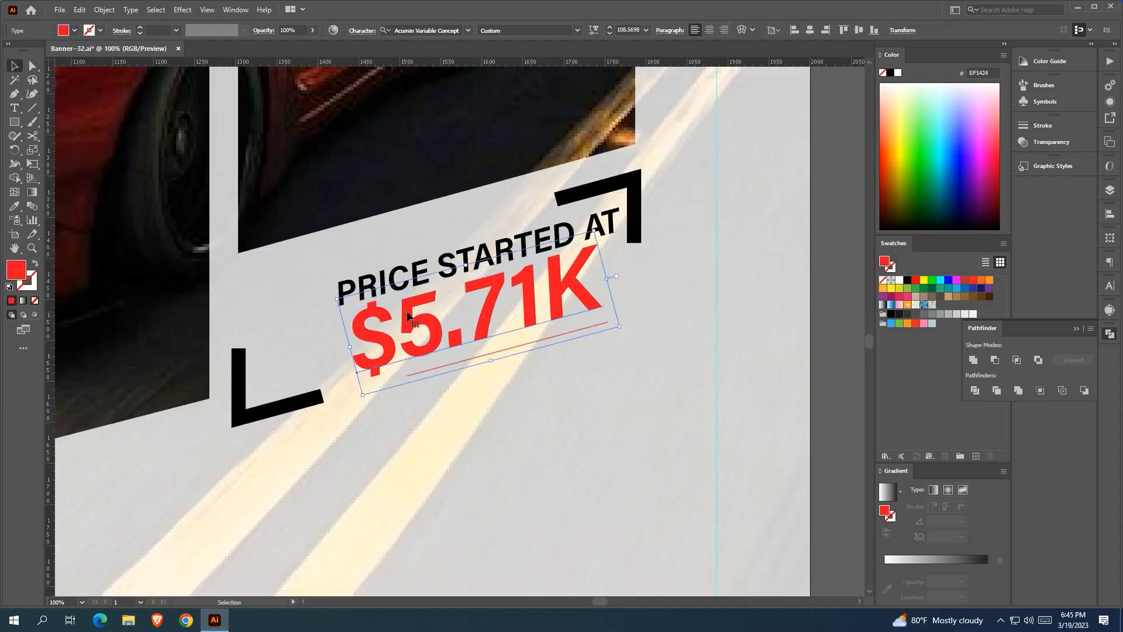
{"action": "scroll", "coordinate": [526, 316], "scroll_direction": "down", "scroll_amount": 2}
{"action": "scroll", "coordinate": [441, 282], "scroll_direction": "up", "scroll_amount": 1}
Reposition both price texts together between the brackets and shift PRICE STARTED AT slightly left
{"action": "left_click", "coordinate": [451, 282]}
{"action": "left_click", "coordinate": [445, 242], "text": "shift"}
{"action": "left_click_drag", "start_coordinate": [445, 242], "coordinate": [456, 271]}
{"action": "left_click", "coordinate": [550, 263]}
{"action": "left_click", "coordinate": [509, 234]}
{"action": "left_click_drag", "start_coordinate": [515, 235], "coordinate": [502, 237]}
{"action": "left_click", "coordinate": [733, 349]}
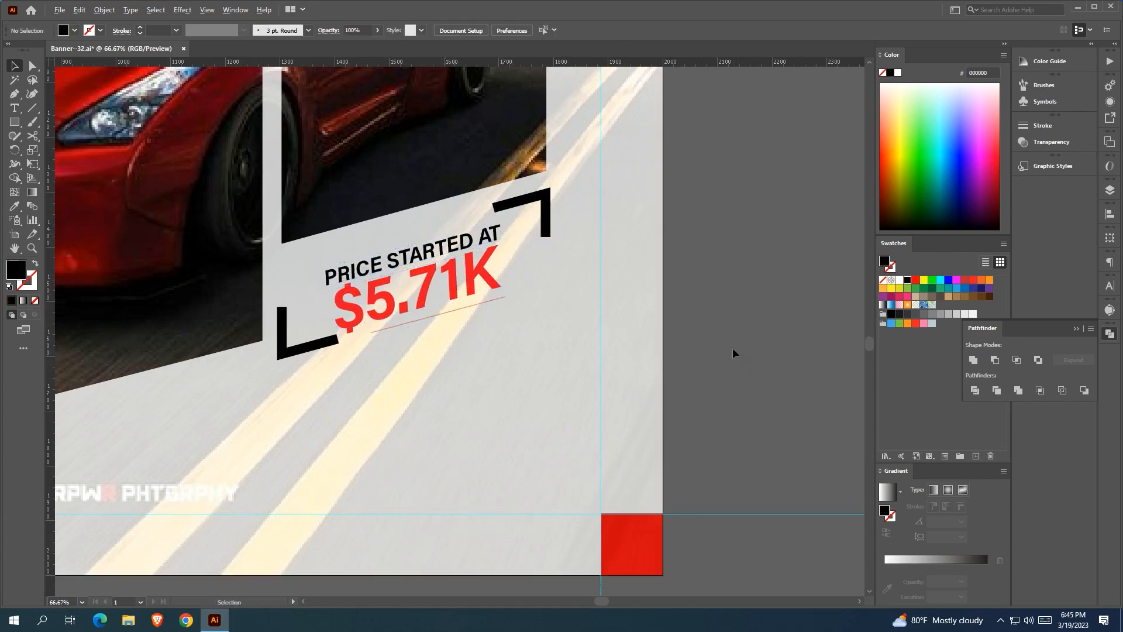
Nudge the black lower-left bracket down to give the price text more room
{"action": "key", "text": "ctrl+0"}
{"action": "scroll", "coordinate": [526, 372], "scroll_direction": "up", "scroll_amount": 2}
{"action": "left_click", "coordinate": [524, 379]}
{"action": "key", "text": "shift+Down"}
{"action": "key", "text": "shift+Down"}
{"action": "key", "text": "shift+Down"}
{"action": "key", "text": "shift+Up"}
{"action": "key", "text": "Down"}
{"action": "key", "text": "Down"}
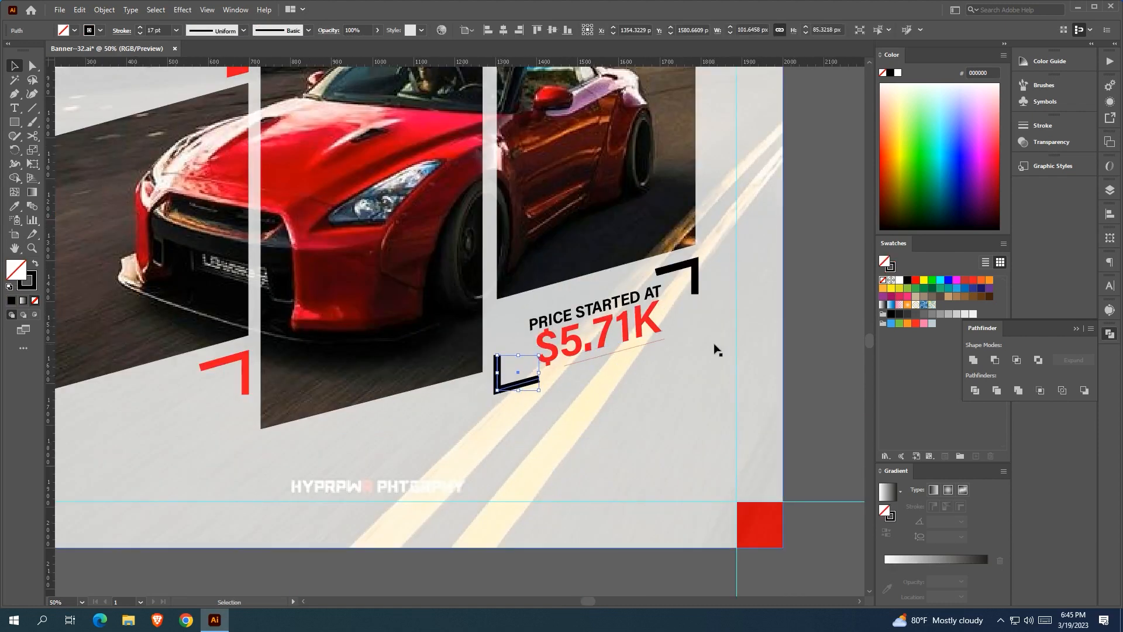
Shift the lower-left black bracket right, closer to the price text
{"action": "key", "text": "shift+Right"}
{"action": "key", "text": "shift+Right"}
{"action": "key", "text": "Up"}
{"action": "key", "text": "Up"}
{"action": "key", "text": "Up"}
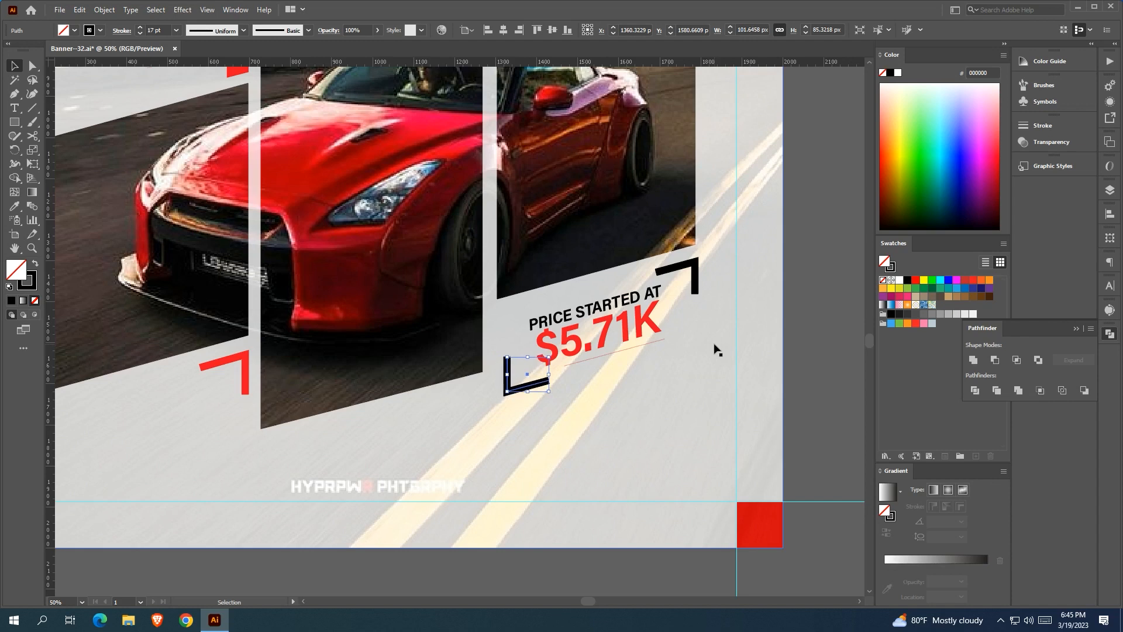
Shorten the vertical arm of the lower-left black bracket so that the bracket is about 57 px high
{"action": "left_click", "coordinate": [32, 65]}
{"action": "scroll", "coordinate": [544, 391], "scroll_direction": "up", "scroll_amount": 2}
{"action": "left_click_drag", "start_coordinate": [555, 370], "coordinate": [559, 377]}
{"action": "scroll", "coordinate": [581, 388], "scroll_direction": "down", "scroll_amount": 3}
{"action": "scroll", "coordinate": [584, 392], "scroll_direction": "down", "scroll_amount": 3}
{"action": "scroll", "coordinate": [515, 375], "scroll_direction": "down", "scroll_amount": 1}
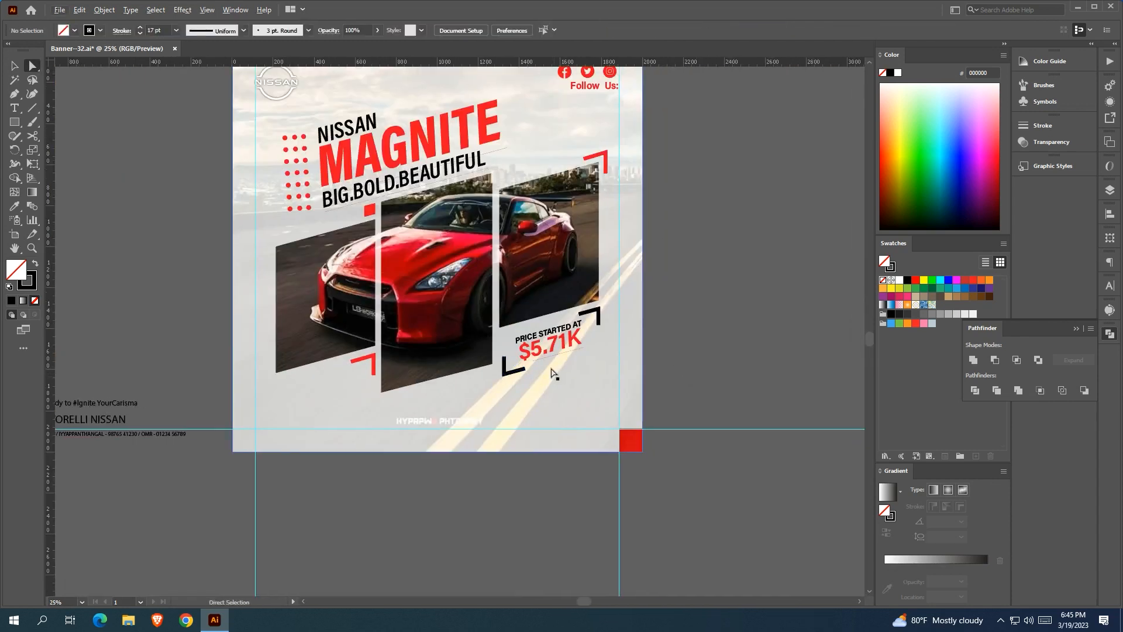
{"action": "left_click", "coordinate": [515, 375]}
{"action": "scroll", "coordinate": [515, 372], "scroll_direction": "up", "scroll_amount": 2}
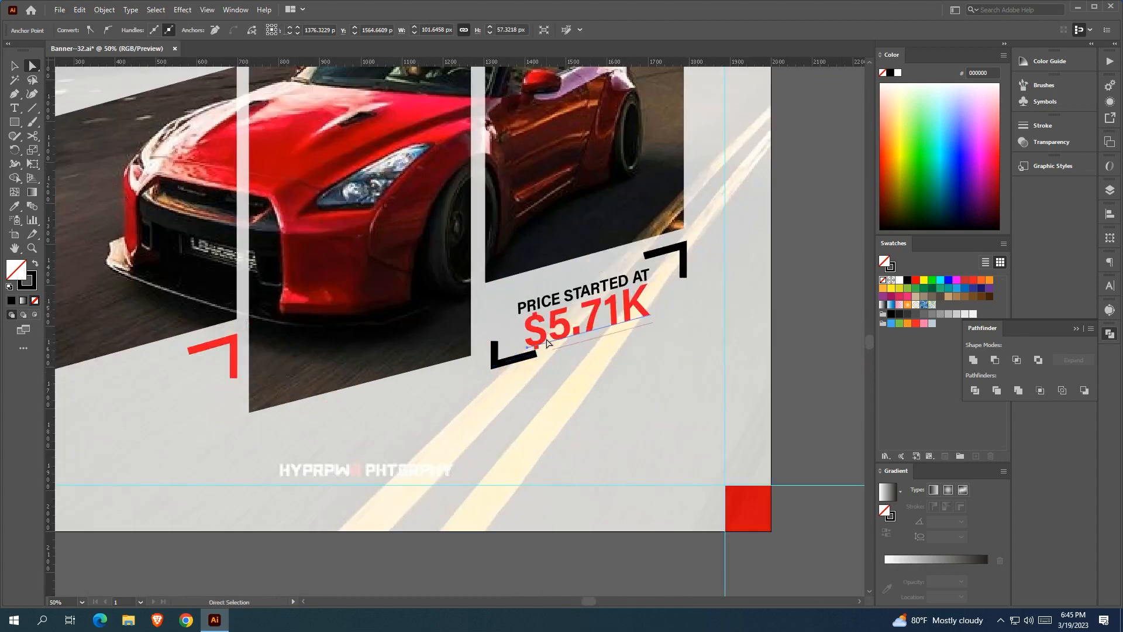
Nudge PRICE STARTED AT and $5.71K together slightly up and left between the black brackets
{"action": "left_click", "coordinate": [546, 333]}
{"action": "left_click", "coordinate": [15, 66]}
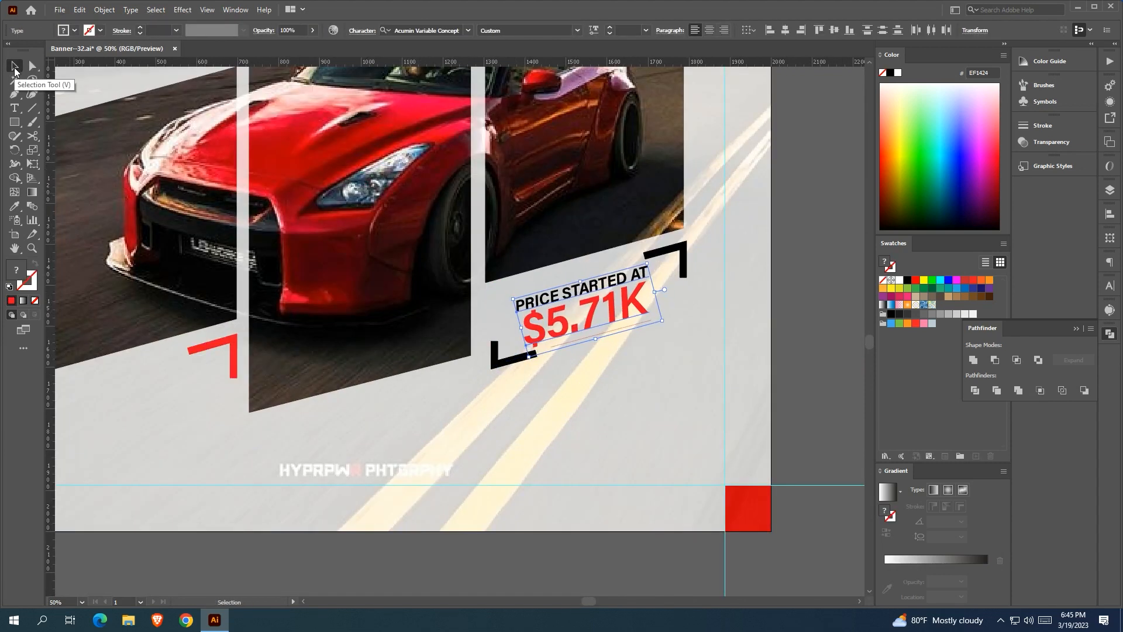
{"action": "scroll", "coordinate": [100, 79], "scroll_direction": "down", "scroll_amount": 2}
{"action": "left_click", "coordinate": [579, 246]}
{"action": "left_click_drag", "start_coordinate": [579, 246], "coordinate": [738, 405]}
{"action": "scroll", "coordinate": [722, 393], "scroll_direction": "down", "scroll_amount": 1}
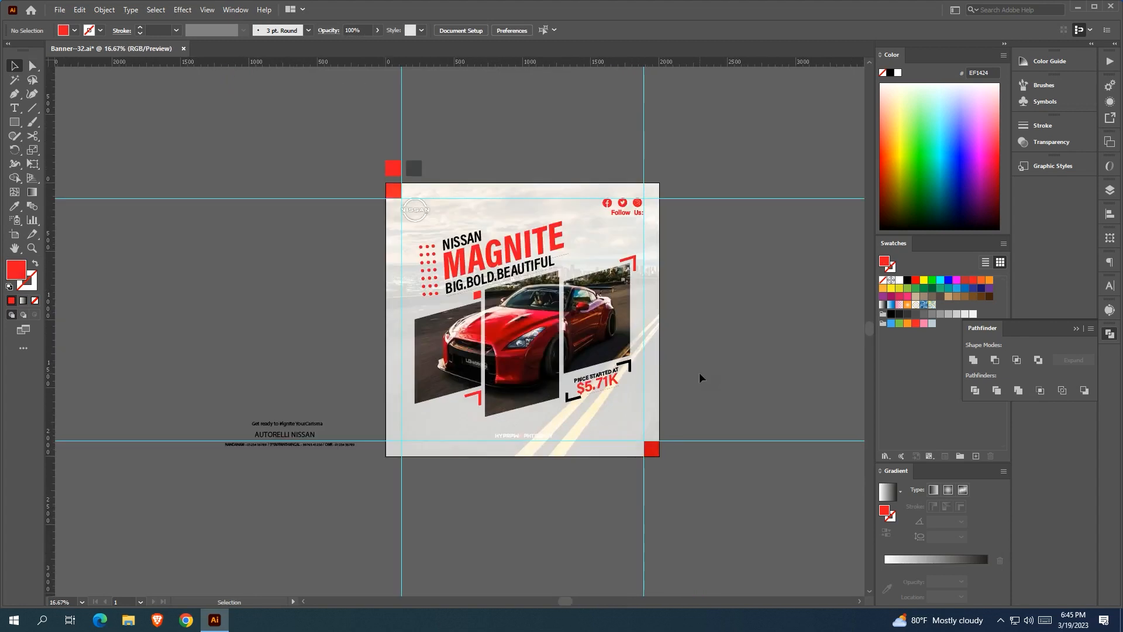
Move the tagline, AUTORELLI NISSAN and branch contact texts from beside the artboard onto the banner's lower centre
{"action": "left_click_drag", "start_coordinate": [697, 374], "coordinate": [590, 367]}
{"action": "left_click_drag", "start_coordinate": [196, 398], "coordinate": [175, 379]}
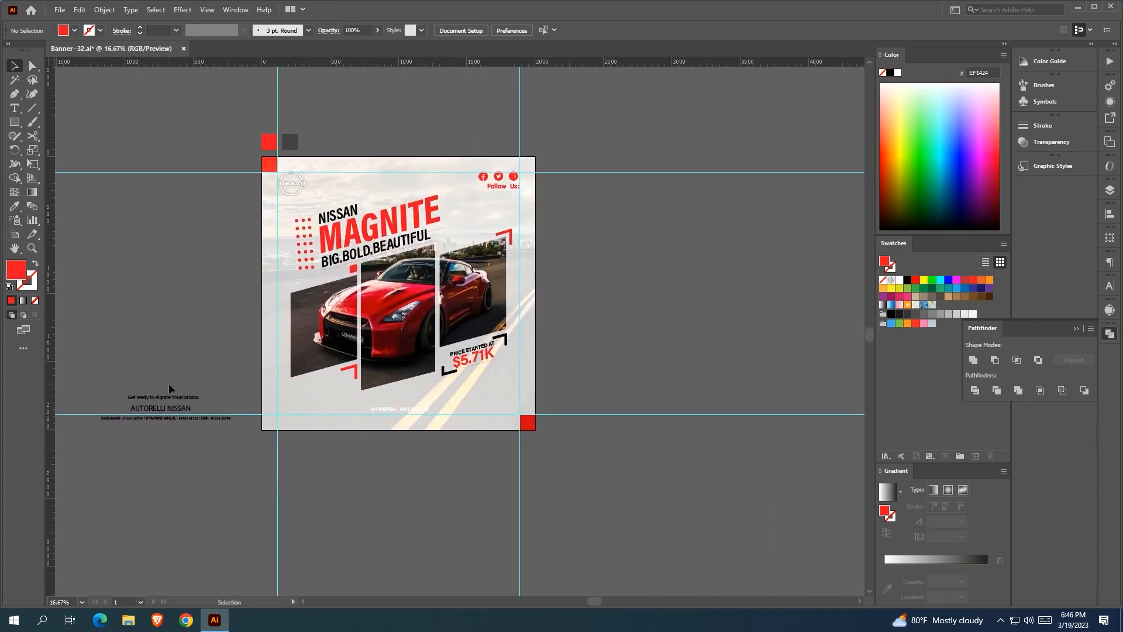
{"action": "left_click", "coordinate": [202, 397]}
{"action": "left_click_drag", "start_coordinate": [171, 401], "coordinate": [368, 446]}
{"action": "scroll", "coordinate": [394, 403], "scroll_direction": "up", "scroll_amount": 2}
Set the font of the tagline Get ready to #Ignite YourCarisma to Acumin Variable Concept
{"action": "left_click", "coordinate": [430, 393]}
{"action": "left_click", "coordinate": [419, 386]}
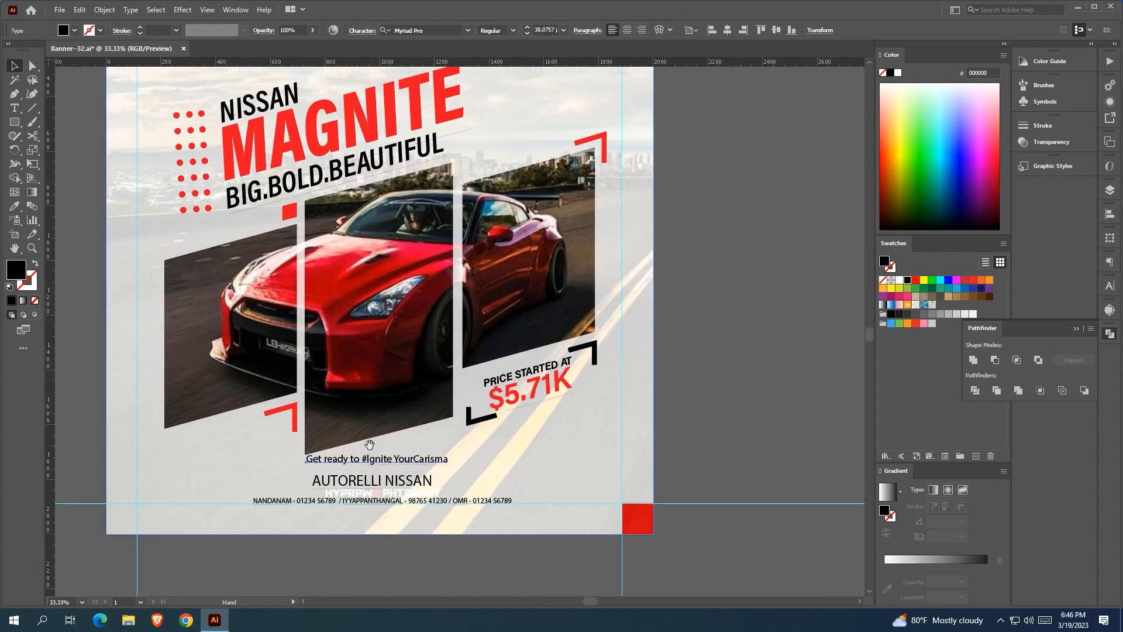
{"action": "scroll", "coordinate": [262, 363], "scroll_direction": "down", "scroll_amount": 1}
{"action": "left_click_drag", "start_coordinate": [262, 363], "coordinate": [243, 375]}
{"action": "left_click", "coordinate": [467, 30]}
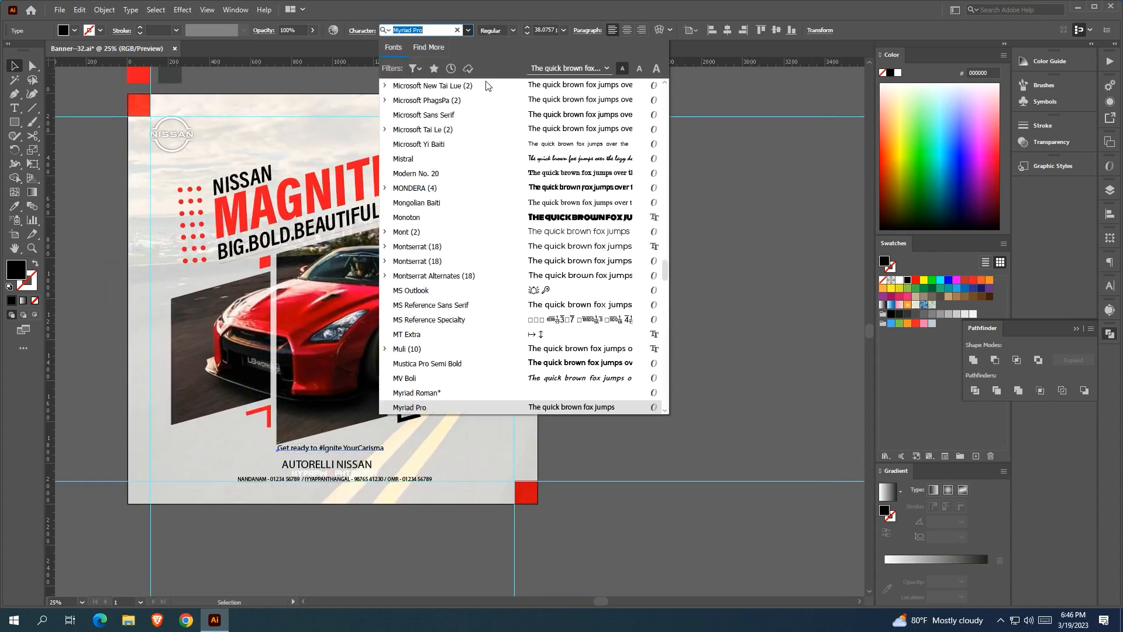
{"action": "left_click", "coordinate": [665, 202]}
{"action": "left_click_drag", "start_coordinate": [668, 205], "coordinate": [661, 90]}
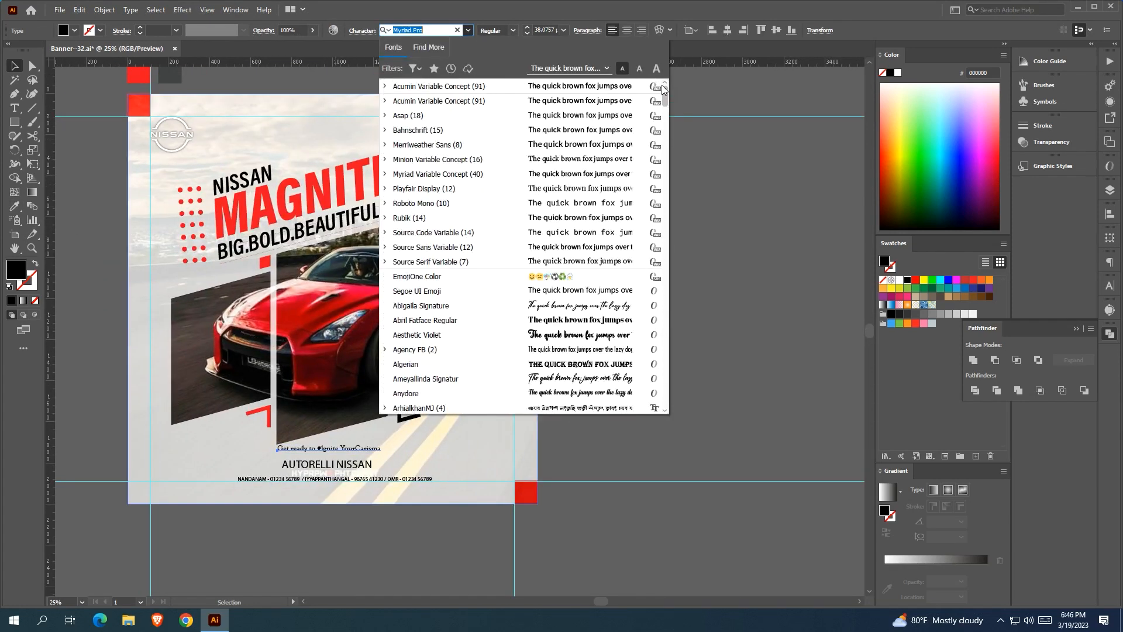
{"action": "left_click", "coordinate": [491, 91]}
Copy the tagline's text style to AUTORELLI NISSAN and the branch contact line with the Eyedropper
{"action": "scroll", "coordinate": [352, 456], "scroll_direction": "up", "scroll_amount": 2}
{"action": "left_click", "coordinate": [350, 470]}
{"action": "left_click", "coordinate": [321, 501], "text": "shift"}
{"action": "left_click", "coordinate": [15, 207]}
{"action": "left_click", "coordinate": [315, 436]}
{"action": "left_click", "coordinate": [14, 66]}
Centre the branch contact line, AUTORELLI NISSAN and the tagline horizontally on the artboard
{"action": "scroll", "coordinate": [332, 391], "scroll_direction": "down", "scroll_amount": 1}
{"action": "left_click", "coordinate": [344, 537]}
{"action": "left_click_drag", "start_coordinate": [345, 537], "coordinate": [480, 508]}
{"action": "left_click", "coordinate": [487, 435]}
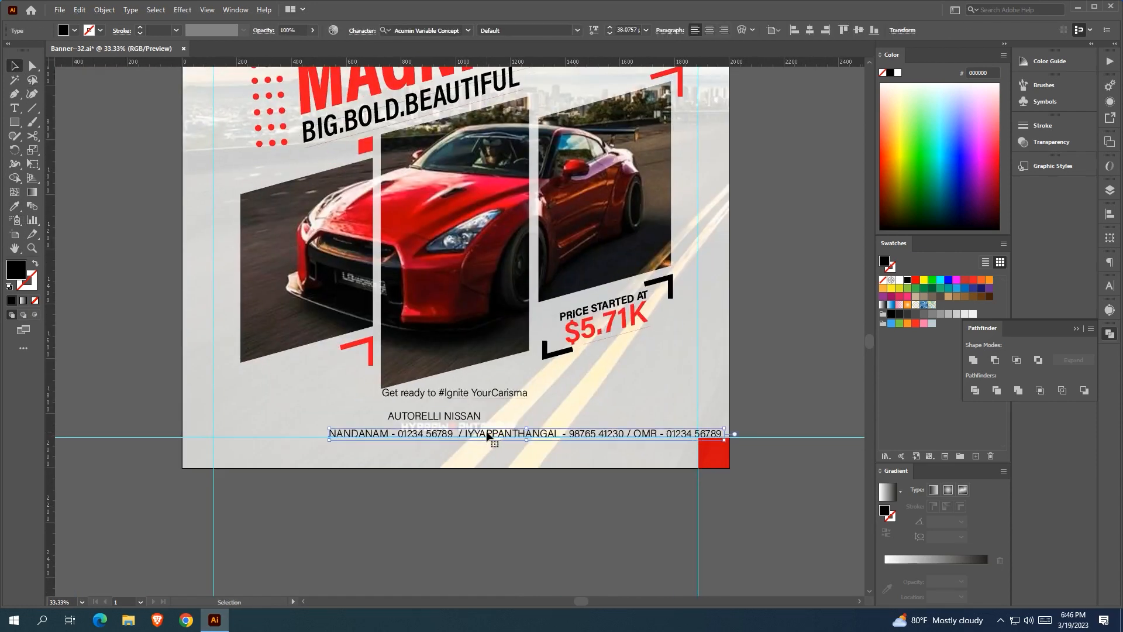
{"action": "left_click", "coordinate": [810, 29]}
{"action": "left_click", "coordinate": [743, 313]}
{"action": "scroll", "coordinate": [445, 387], "scroll_direction": "up", "scroll_amount": 2}
{"action": "left_click", "coordinate": [445, 444]}
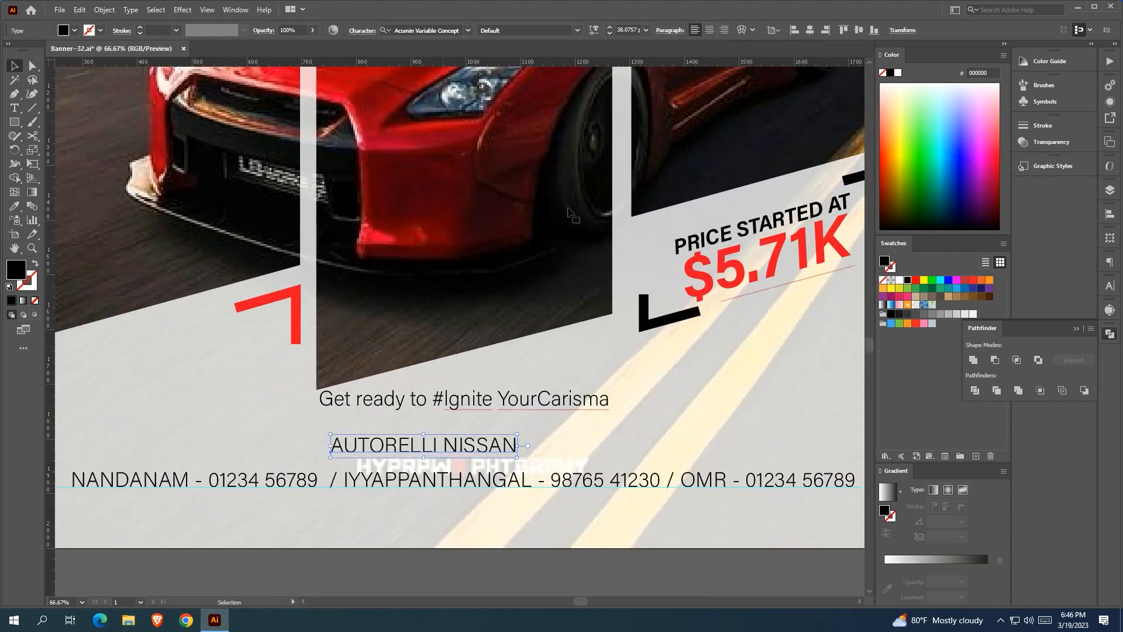
{"action": "left_click", "coordinate": [812, 31]}
{"action": "left_click", "coordinate": [477, 399]}
{"action": "left_click", "coordinate": [809, 30]}
{"action": "scroll", "coordinate": [489, 504], "scroll_direction": "down", "scroll_amount": 2}
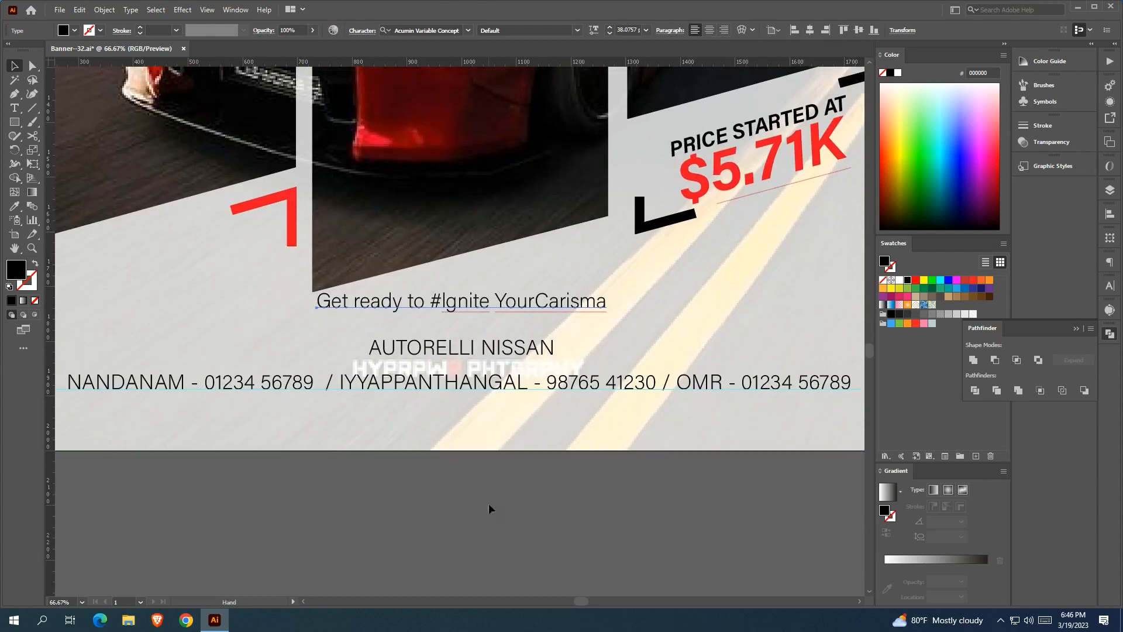
Shrink the branch contact line, make it bolder through the variable font weight and centre it again on the artboard
{"action": "left_click", "coordinate": [489, 505]}
{"action": "scroll", "coordinate": [468, 481], "scroll_direction": "down", "scroll_amount": 1}
{"action": "left_click", "coordinate": [556, 408]}
{"action": "left_click_drag", "start_coordinate": [758, 412], "coordinate": [698, 412]}
{"action": "left_click", "coordinate": [594, 29]}
{"action": "left_click_drag", "start_coordinate": [499, 65], "coordinate": [525, 65]}
{"action": "left_click", "coordinate": [809, 30]}
Make AUTORELLI NISSAN bolder through the variable font weight
{"action": "left_click", "coordinate": [491, 382]}
{"action": "left_click", "coordinate": [593, 29]}
{"action": "left_click_drag", "start_coordinate": [489, 65], "coordinate": [527, 66]}
{"action": "left_click", "coordinate": [505, 511]}
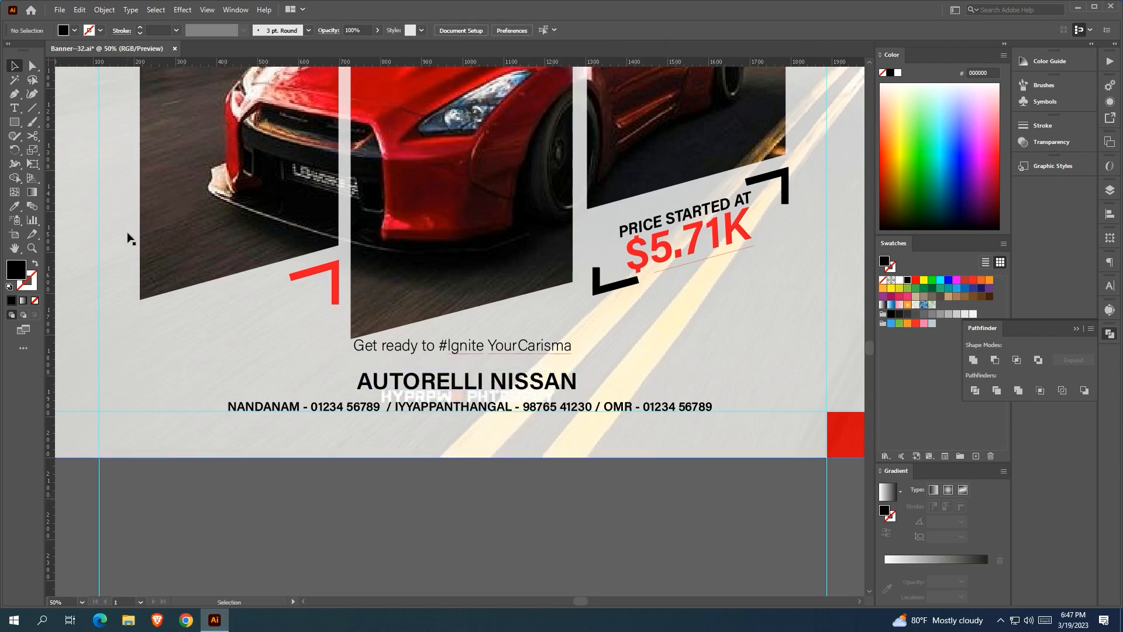
Draw a horizontal line about 154 px long beside the start of AUTORELLI NISSAN and give it the black bracket's stroke style
{"action": "key", "text": "p"}
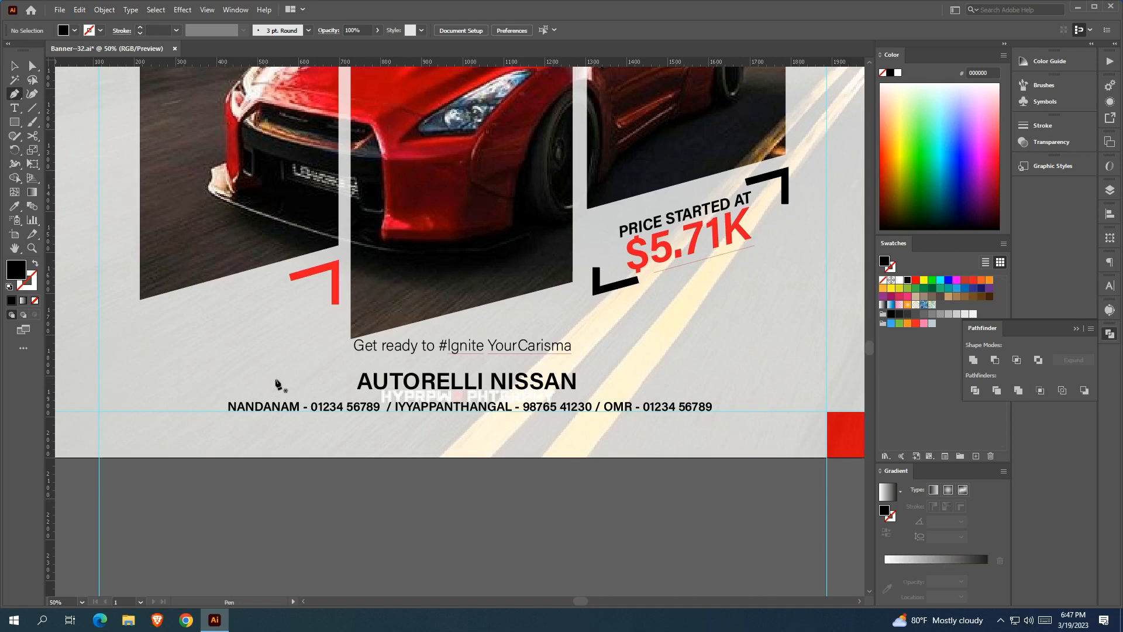
{"action": "left_click", "coordinate": [272, 382]}
{"action": "left_click", "coordinate": [335, 388], "text": "shift"}
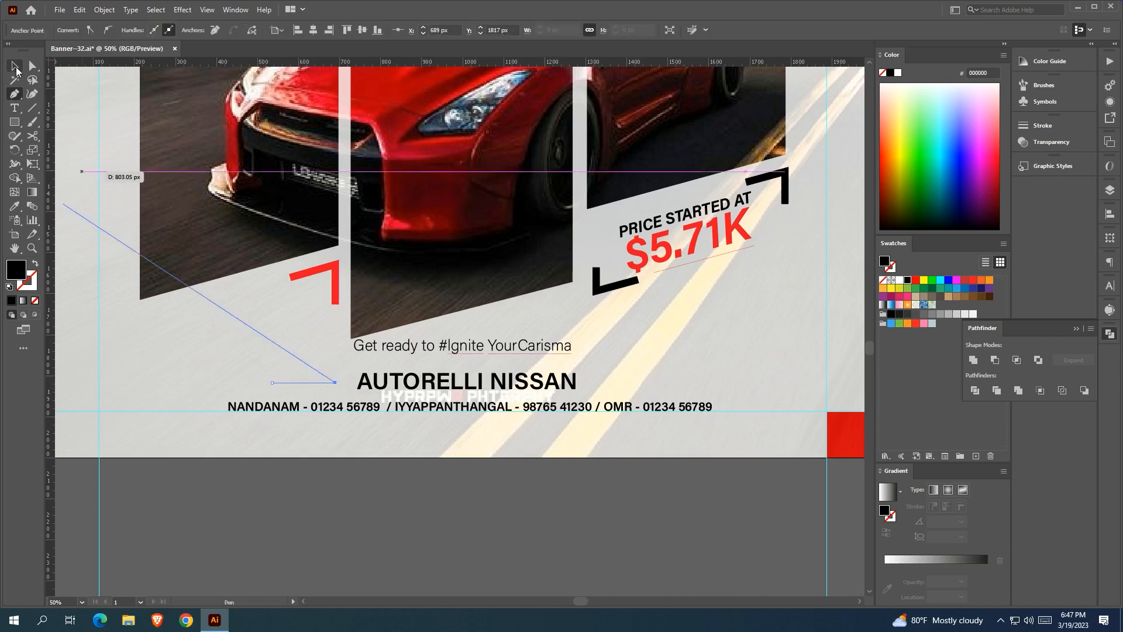
{"action": "left_click", "coordinate": [36, 263]}
{"action": "left_click", "coordinate": [14, 206]}
{"action": "left_click", "coordinate": [590, 294]}
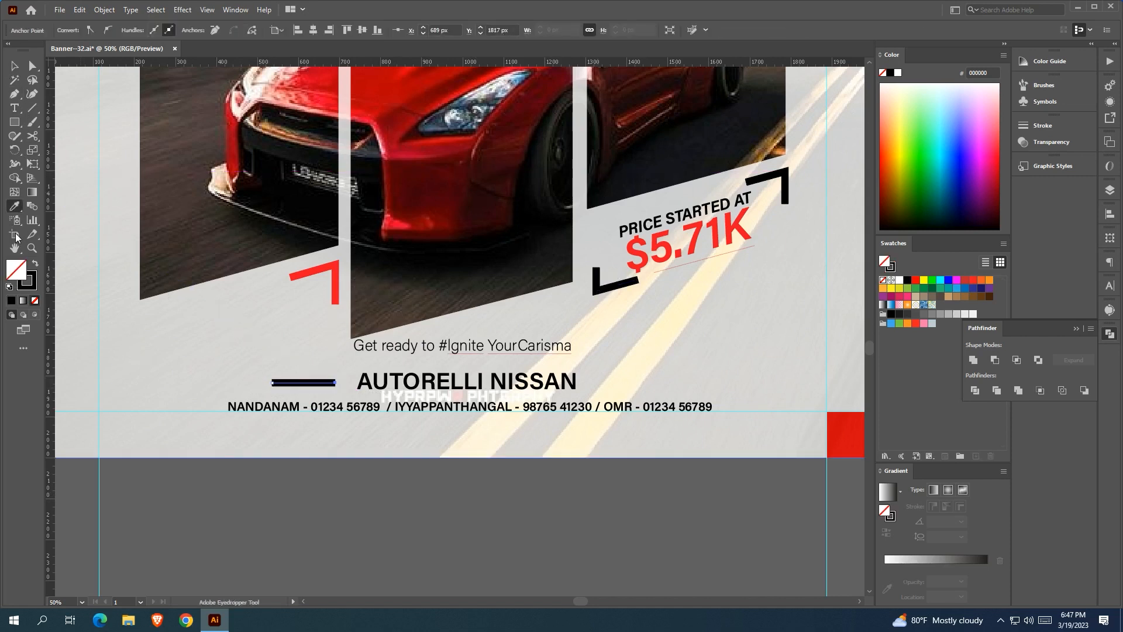
Thin the stroke of the new black line and extend its outer end away from AUTORELLI NISSAN
{"action": "key", "text": "v"}
{"action": "left_click", "coordinate": [308, 398]}
{"action": "left_click", "coordinate": [307, 383]}
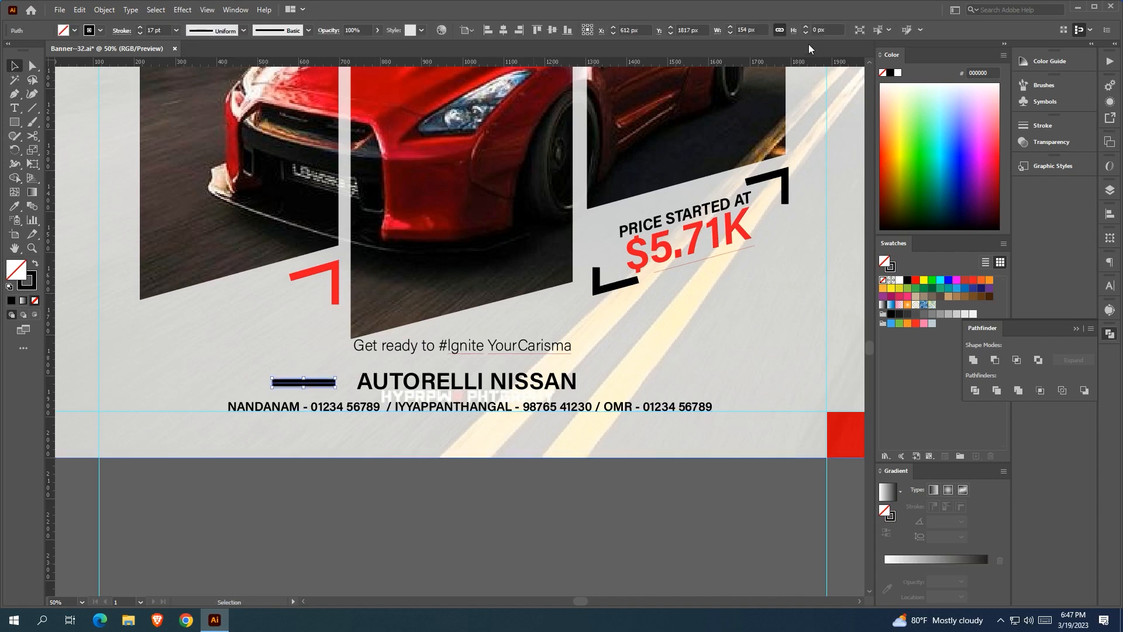
{"action": "double_click", "coordinate": [140, 33]}
{"action": "double_click", "coordinate": [140, 33]}
{"action": "left_click", "coordinate": [278, 448]}
{"action": "left_click", "coordinate": [280, 384]}
{"action": "left_click_drag", "start_coordinate": [272, 382], "coordinate": [251, 383]}
Duplicate the black line to the other side of AUTORELLI NISSAN at the same height
{"action": "left_click", "coordinate": [380, 496]}
{"action": "left_click_drag", "start_coordinate": [381, 496], "coordinate": [279, 496]}
{"action": "left_click_drag", "start_coordinate": [219, 382], "coordinate": [567, 381]}
{"action": "left_click", "coordinate": [541, 462]}
Lower the tagline slightly, apply the contact line's bold text style to it and make only Get ready to lighter
{"action": "left_click_drag", "start_coordinate": [416, 346], "coordinate": [415, 354]}
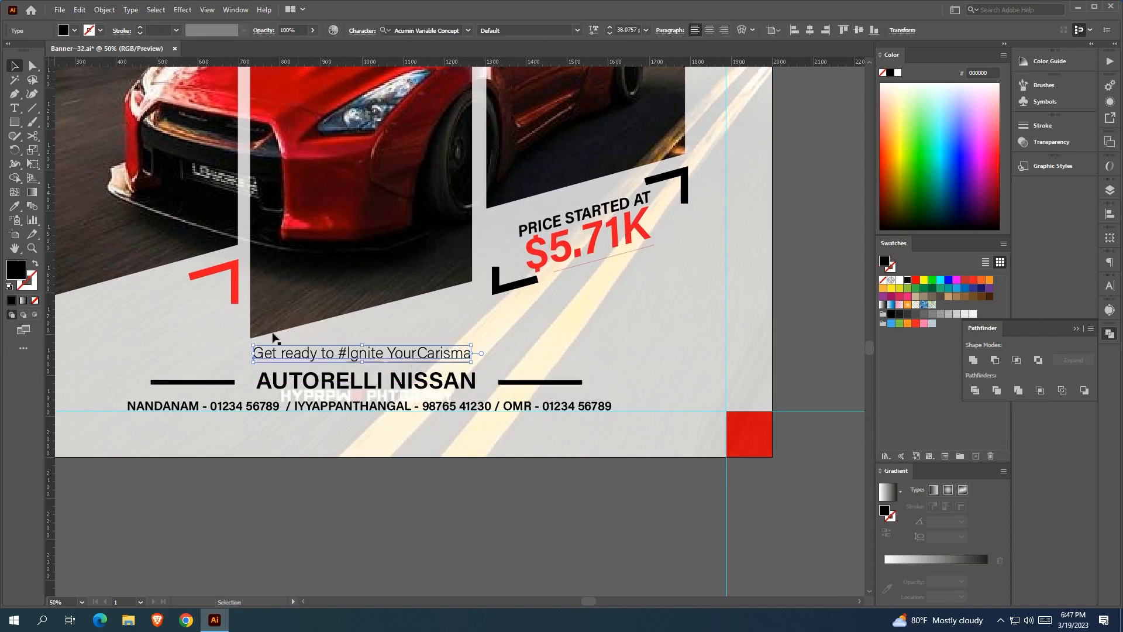
{"action": "left_click", "coordinate": [17, 202]}
{"action": "left_click", "coordinate": [324, 405]}
{"action": "left_click", "coordinate": [15, 107]}
{"action": "left_click_drag", "start_coordinate": [321, 355], "coordinate": [253, 354]}
{"action": "left_click", "coordinate": [593, 30]}
{"action": "left_click_drag", "start_coordinate": [520, 65], "coordinate": [495, 65]}
{"action": "left_click", "coordinate": [261, 511], "text": "ctrl"}
Enlarge the tagline to about 41 pt, centre it on the artboard and nudge it down just above AUTORELLI NISSAN
{"action": "left_click", "coordinate": [15, 65]}
{"action": "left_click", "coordinate": [362, 358]}
{"action": "left_click_drag", "start_coordinate": [344, 347], "coordinate": [346, 345]}
{"action": "left_click", "coordinate": [810, 30]}
{"action": "key", "text": "Down"}
{"action": "key", "text": "Down"}
{"action": "key", "text": "Down"}
{"action": "key", "text": "Down"}
{"action": "key", "text": "Down"}
{"action": "key", "text": "Down"}
{"action": "key", "text": "Down"}
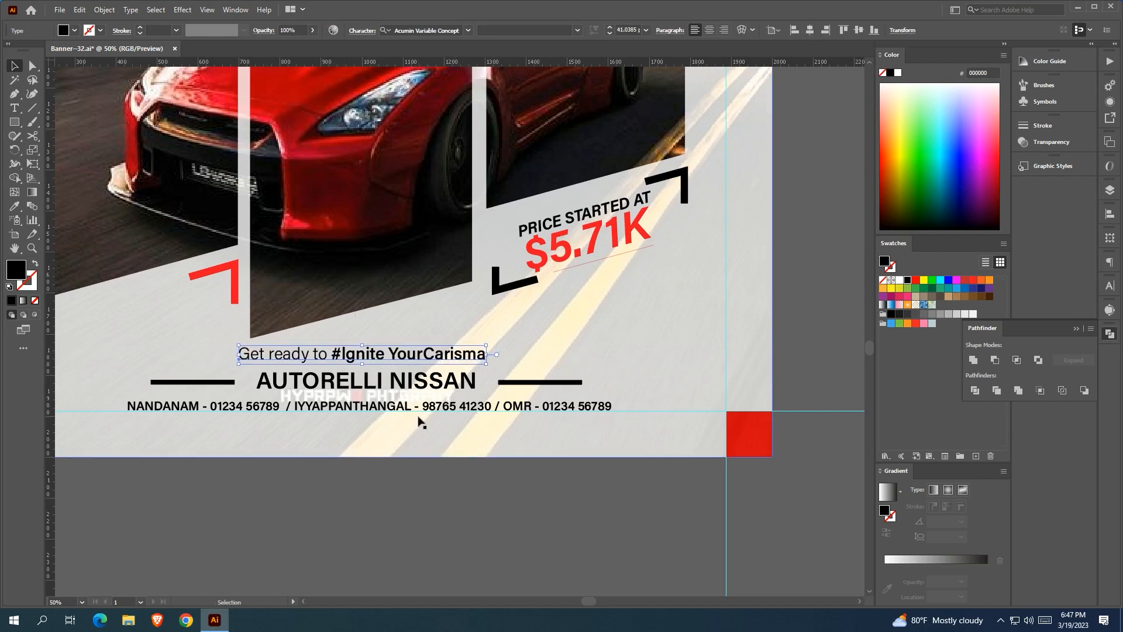
Draw a black rectangle about 1180 by 73 px, as wide as the contact line, and park it below the artboard
{"action": "left_click", "coordinate": [491, 511]}
{"action": "scroll", "coordinate": [491, 511], "scroll_direction": "down", "scroll_amount": 3}
{"action": "scroll", "coordinate": [419, 506], "scroll_direction": "up", "scroll_amount": 3}
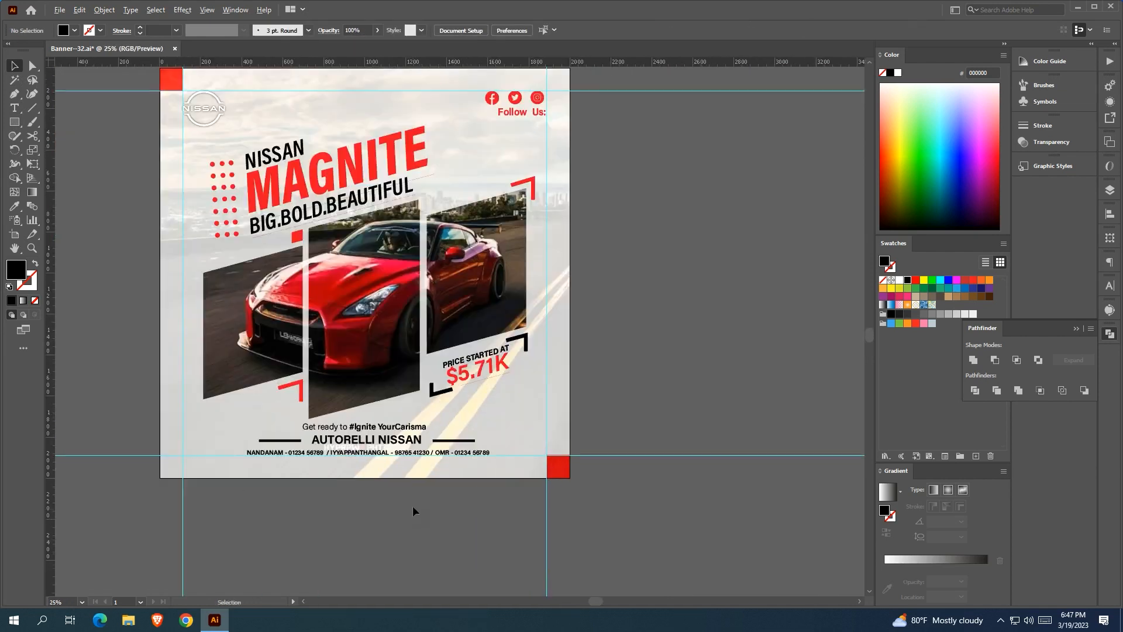
{"action": "left_click_drag", "start_coordinate": [214, 419], "coordinate": [530, 438]}
{"action": "key", "text": "v"}
{"action": "scroll", "coordinate": [193, 416], "scroll_direction": "up", "scroll_amount": 2}
{"action": "left_click_drag", "start_coordinate": [238, 442], "coordinate": [223, 442]}
{"action": "scroll", "coordinate": [334, 462], "scroll_direction": "down", "scroll_amount": 1}
{"action": "left_click_drag", "start_coordinate": [443, 450], "coordinate": [444, 546]}
Bring AUTORELLI NISSAN and its two side lines to the front and colour the text white
{"action": "left_click", "coordinate": [570, 444]}
{"action": "left_click", "coordinate": [627, 444], "text": "shift"}
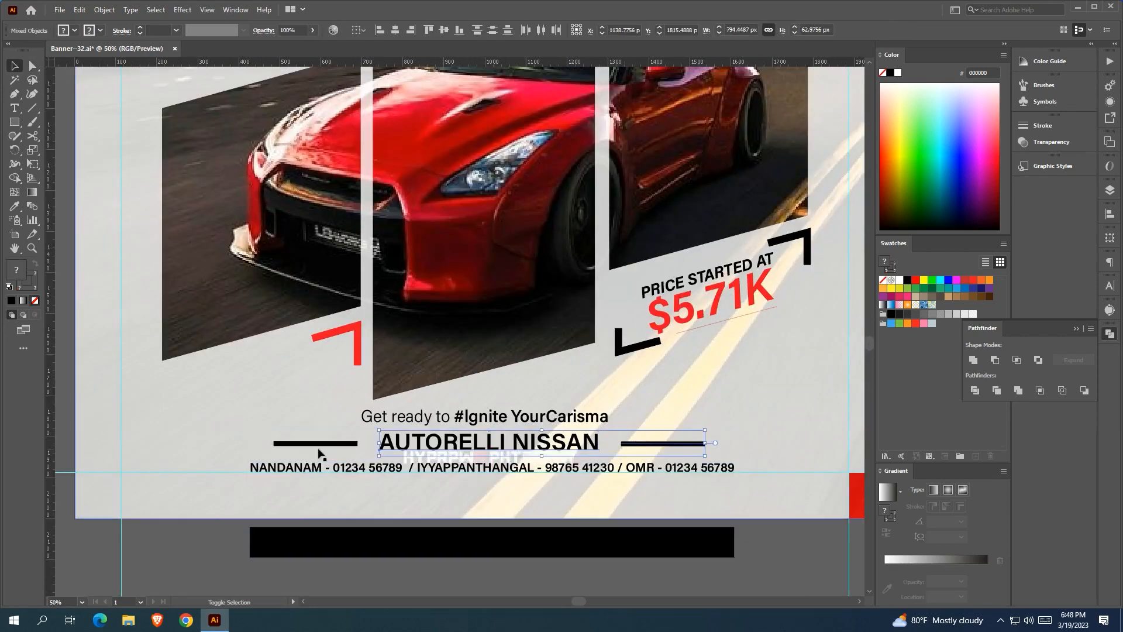
{"action": "left_click", "coordinate": [318, 444], "text": "shift"}
{"action": "right_click", "coordinate": [316, 442]}
{"action": "mouse_move", "coordinate": [374, 384]}
{"action": "left_click", "coordinate": [468, 383]}
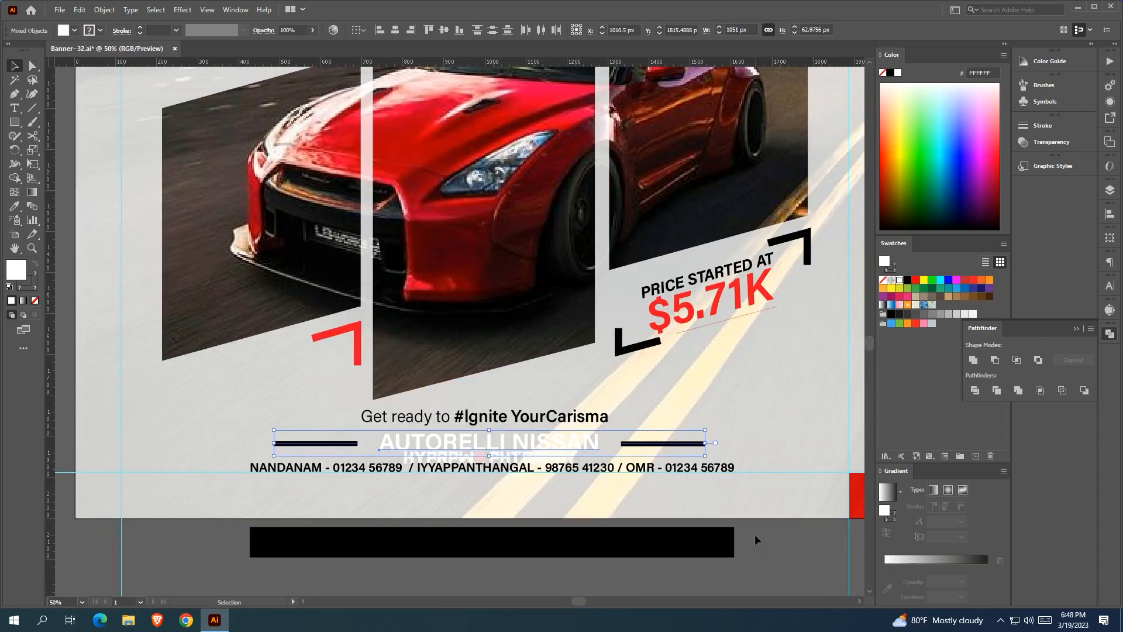
Make the two side lines white and place the black rectangle behind them and AUTORELLI NISSAN
{"action": "left_click", "coordinate": [290, 565]}
{"action": "mouse_move", "coordinate": [383, 554]}
{"action": "left_mouse_down"}
{"action": "mouse_move", "coordinate": [383, 463]}
{"action": "mouse_move", "coordinate": [397, 570]}
{"action": "left_mouse_up"}
{"action": "left_click", "coordinate": [644, 446]}
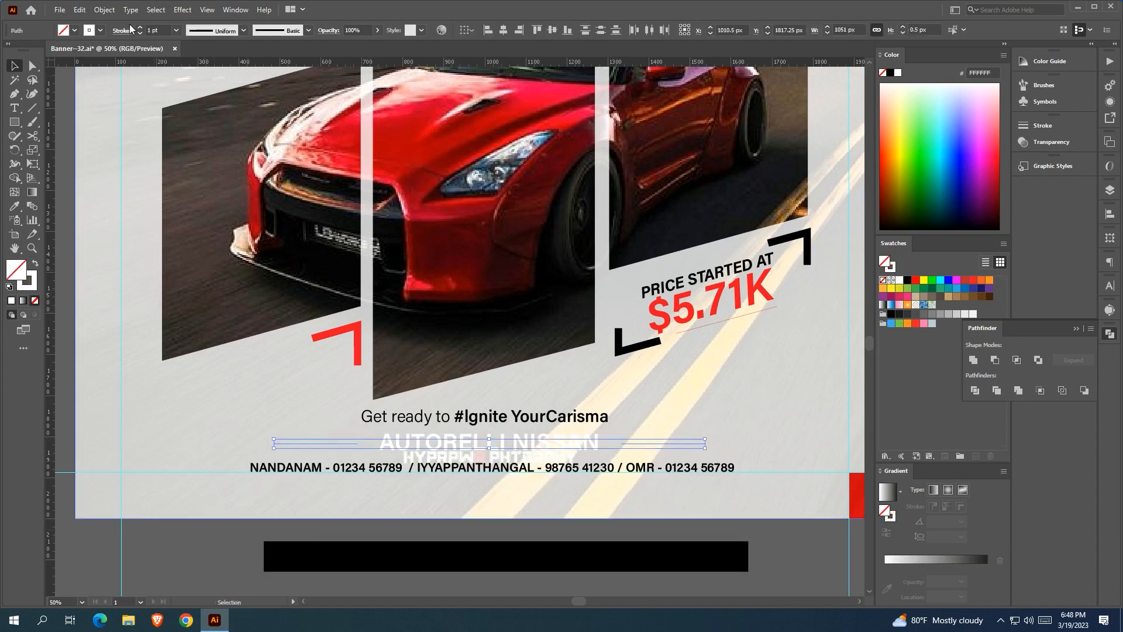
{"action": "left_click_drag", "start_coordinate": [377, 555], "coordinate": [376, 438]}
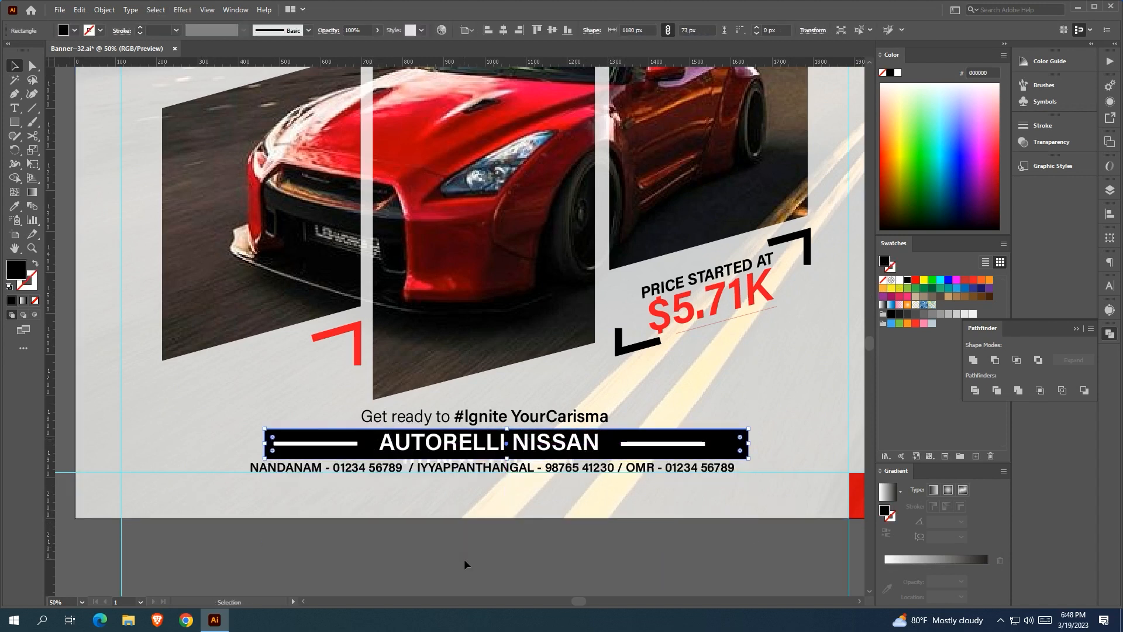
Align AUTORELLI NISSAN and its side lines with the centre of the black bar
{"action": "left_click", "coordinate": [465, 559]}
{"action": "left_click_drag", "start_coordinate": [464, 559], "coordinate": [324, 537]}
{"action": "left_click", "coordinate": [514, 429]}
{"action": "left_click", "coordinate": [408, 429], "text": "shift"}
{"action": "left_click", "coordinate": [408, 429]}
{"action": "left_click", "coordinate": [393, 29]}
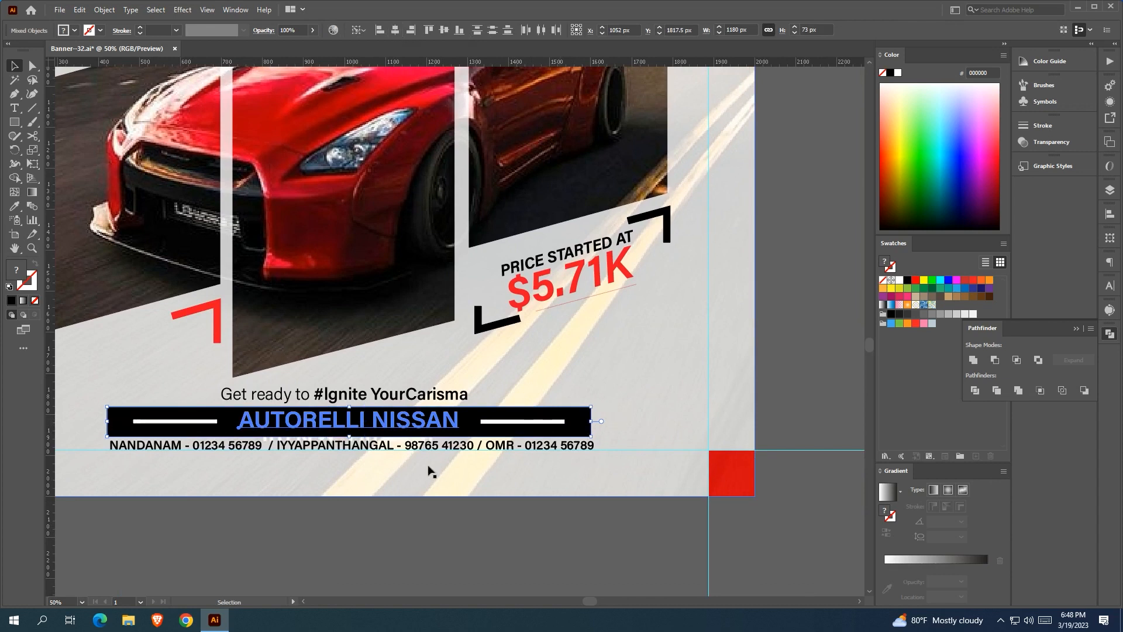
{"action": "left_click", "coordinate": [421, 546]}
{"action": "left_click_drag", "start_coordinate": [422, 546], "coordinate": [456, 544]}
Remove the guides, the red corner squares and the spare colour squares above the artboard
{"action": "scroll", "coordinate": [519, 546], "scroll_direction": "down", "scroll_amount": 3}
{"action": "left_click_drag", "start_coordinate": [666, 543], "coordinate": [602, 472]}
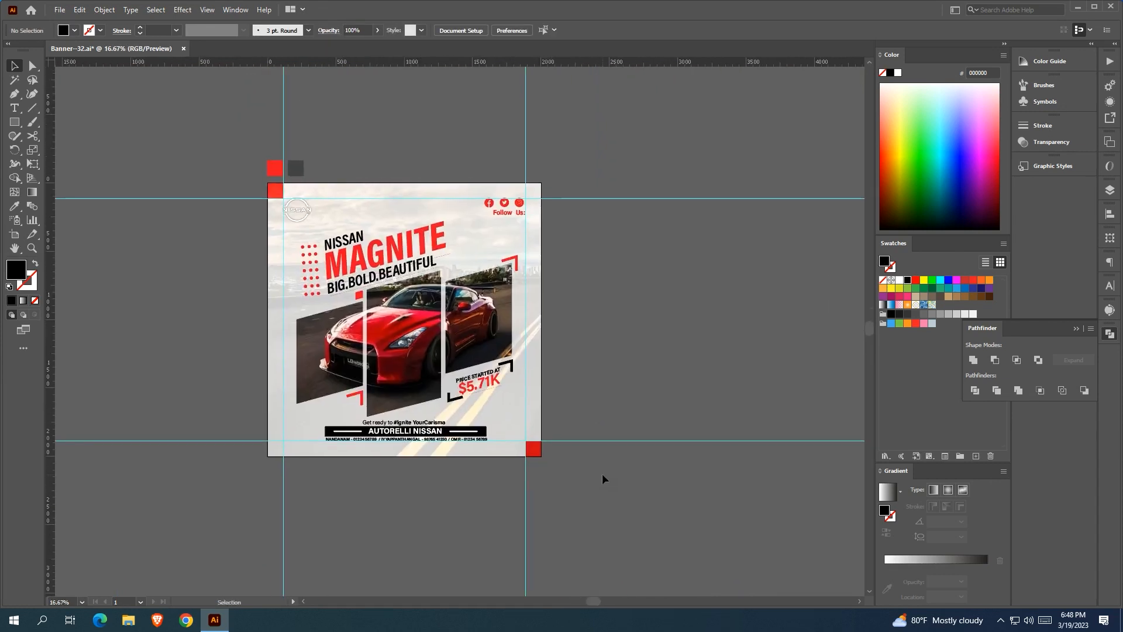
{"action": "left_click_drag", "start_coordinate": [536, 385], "coordinate": [615, 498]}
{"action": "key", "text": "Delete"}
{"action": "left_click", "coordinate": [537, 452]}
{"action": "key", "text": "Delete"}
{"action": "left_click", "coordinate": [608, 199]}
{"action": "key", "text": "Delete"}
{"action": "left_click_drag", "start_coordinate": [235, 126], "coordinate": [320, 169]}
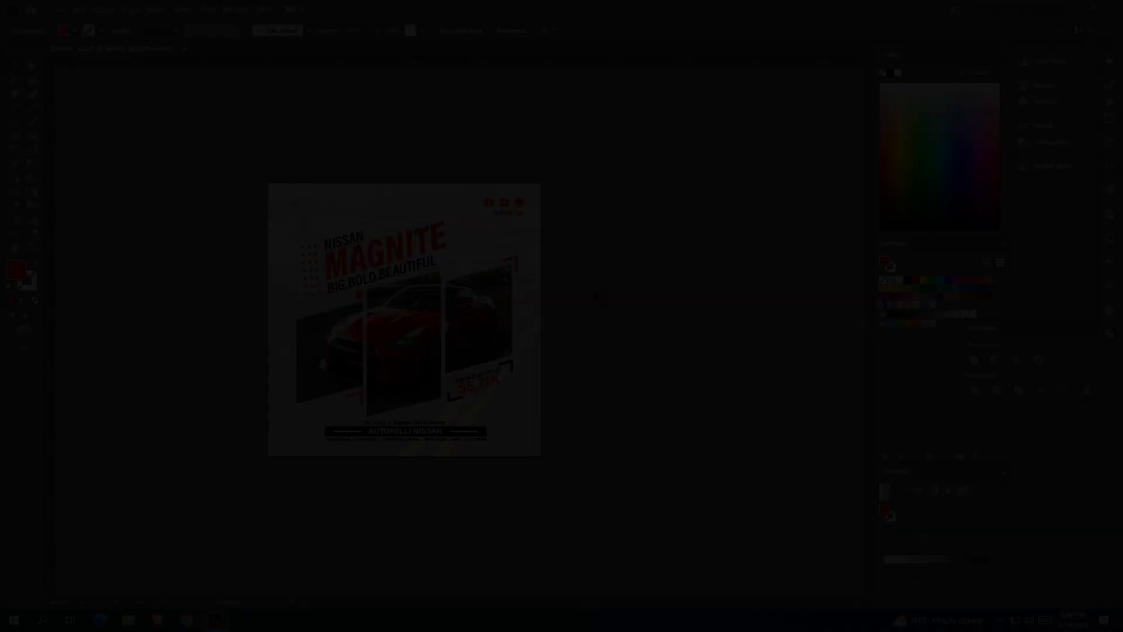